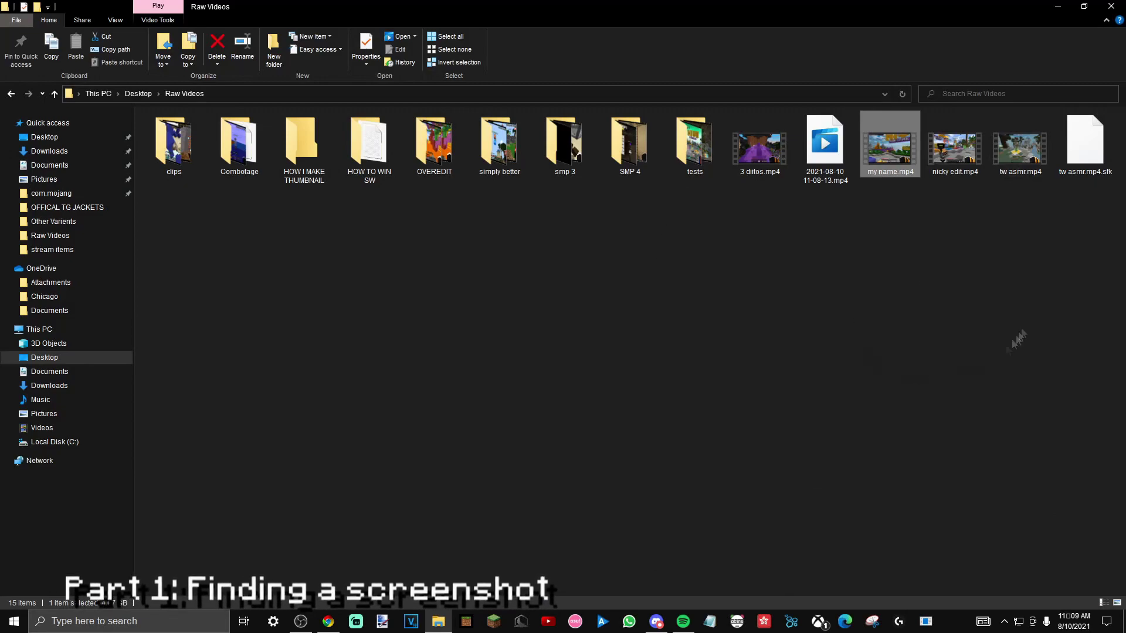
# Play my name.mp4 from the Raw Videos folder and skip ahead past the first minute of the recording.
pyautogui.click(942, 269)
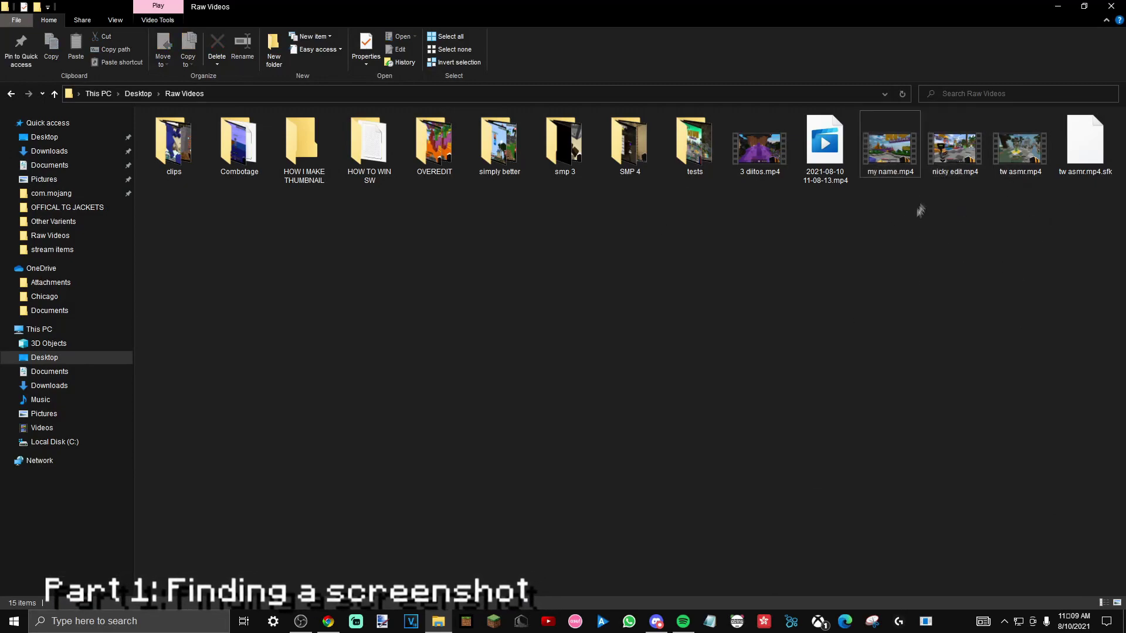
pyautogui.doubleClick(887, 148)
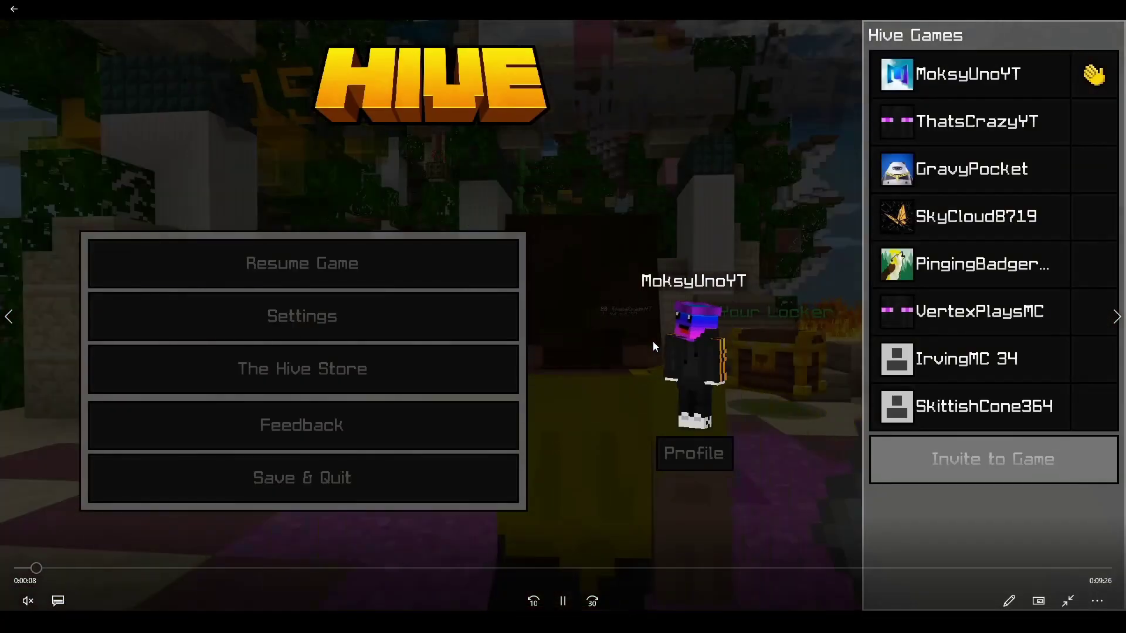
pyautogui.click(562, 604)
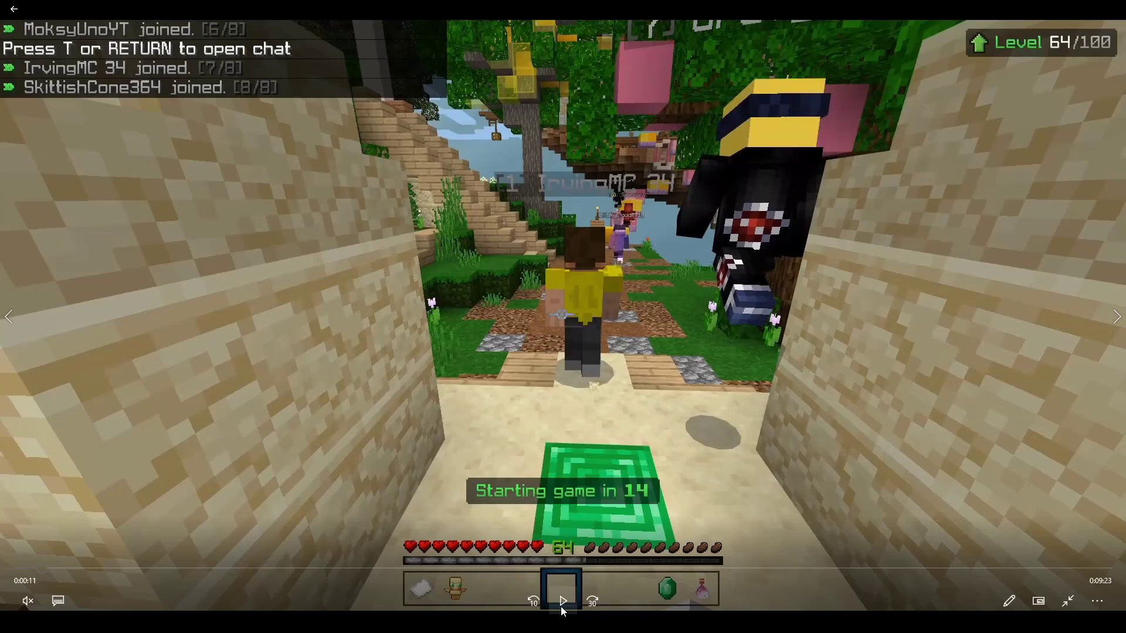
pyautogui.click(561, 609)
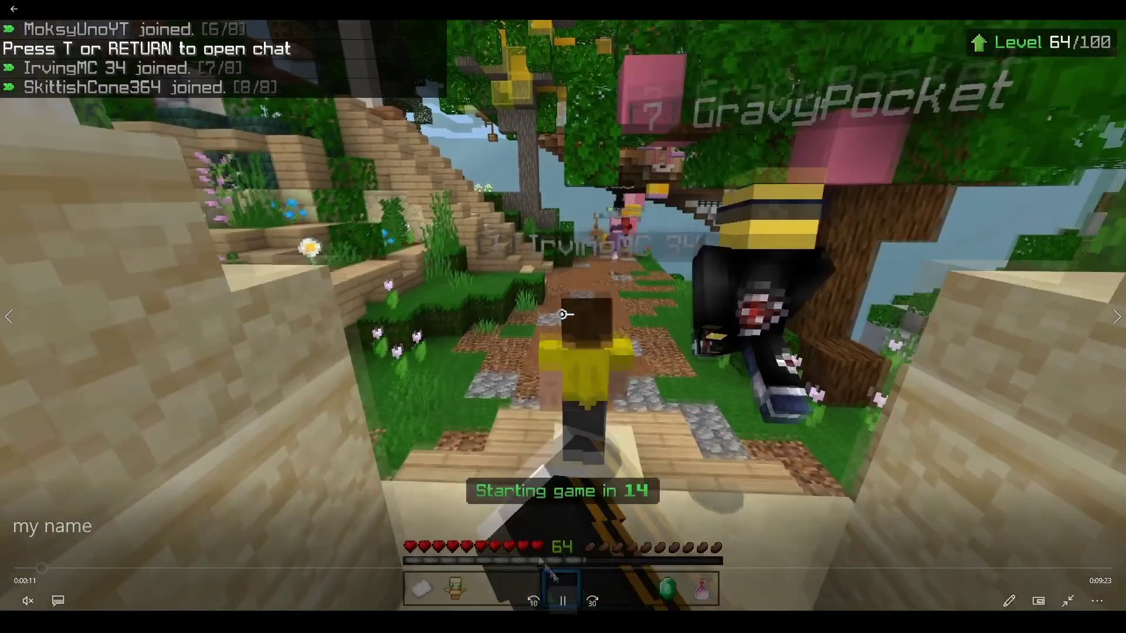
pyautogui.click(101, 568)
pyautogui.click(132, 566)
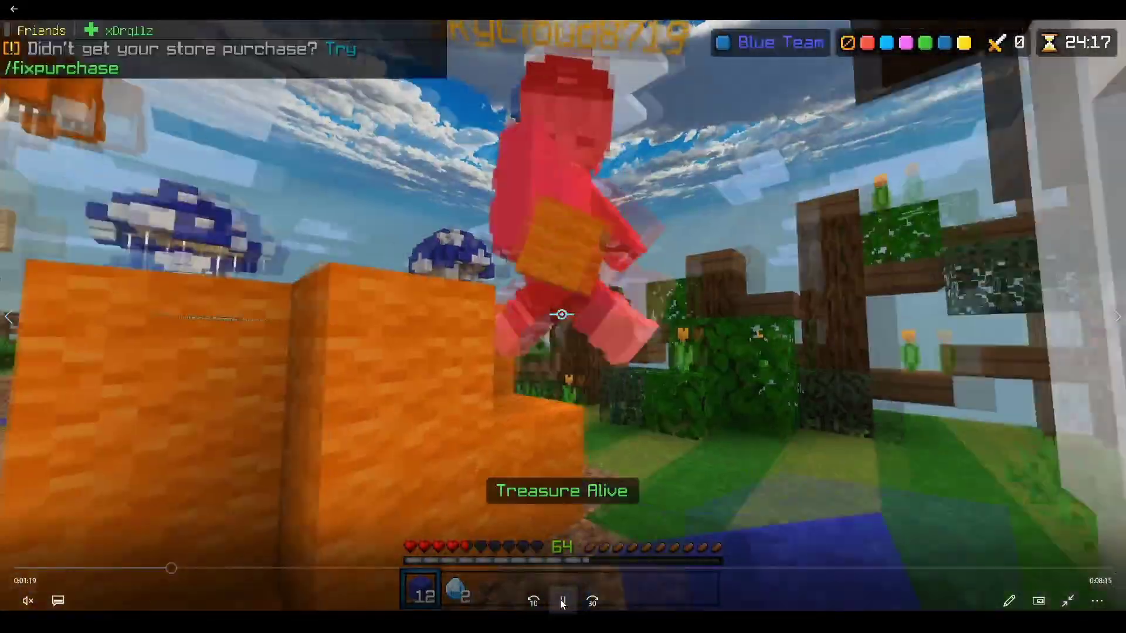
# Pause the video at about 1:20, on the frame showing the red player in mid-air against the sky.
pyautogui.click(564, 602)
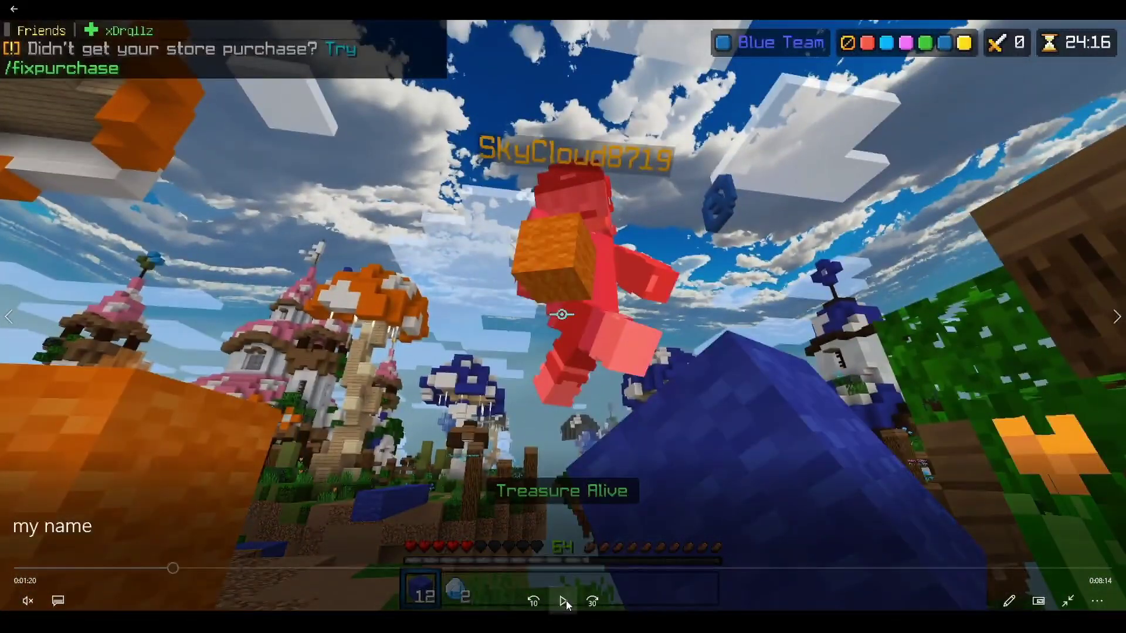
pyautogui.click(565, 601)
pyautogui.click(566, 601)
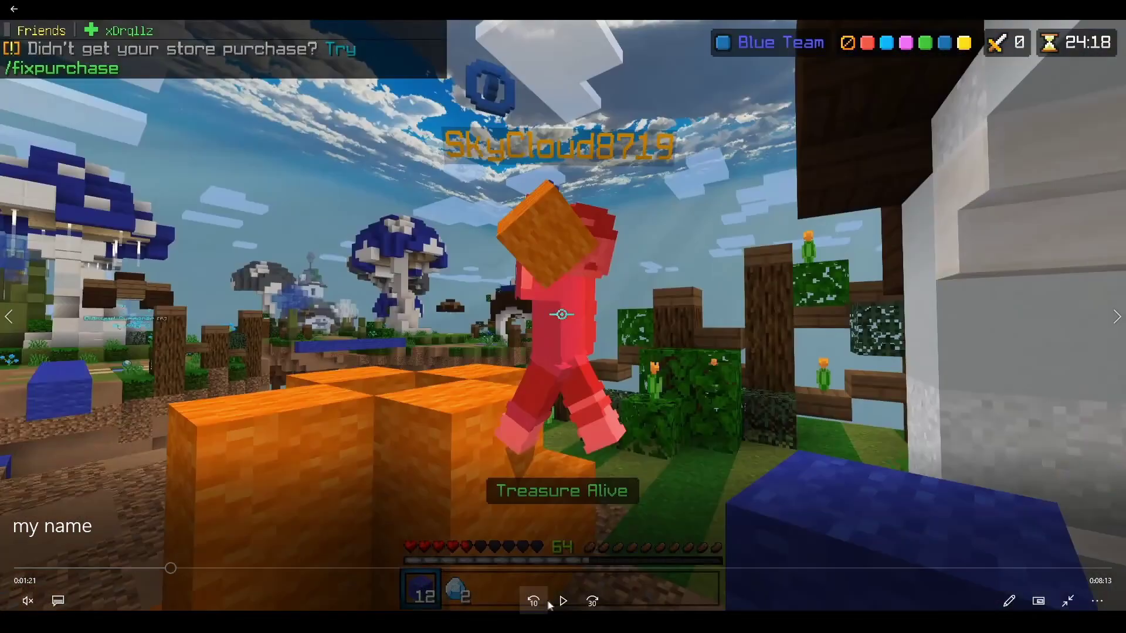
pyautogui.click(562, 601)
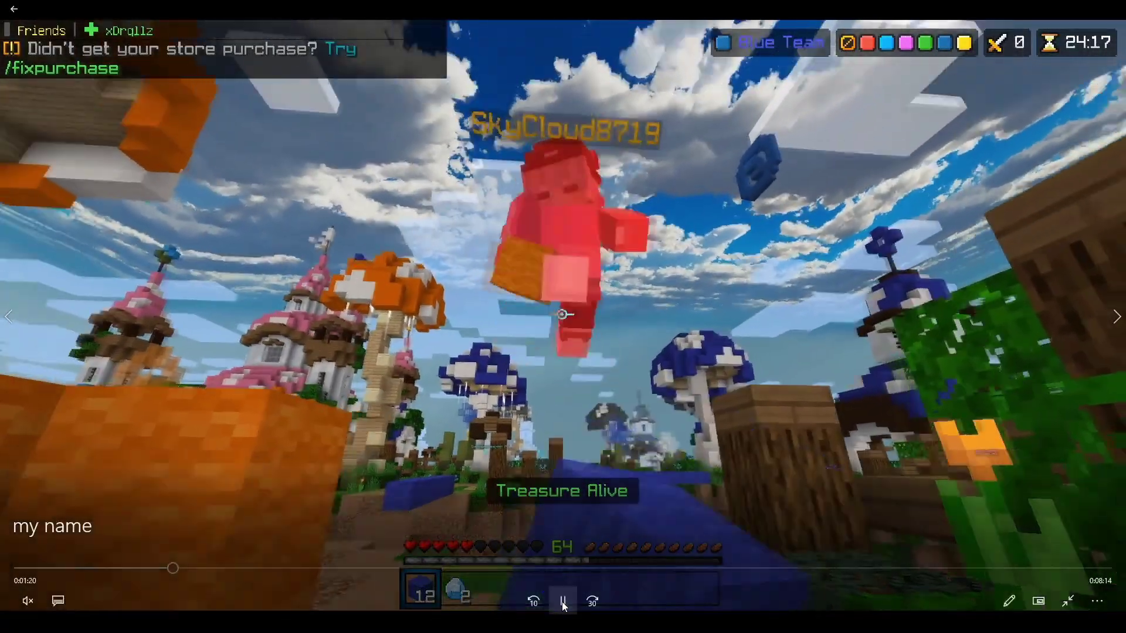
pyautogui.click(562, 602)
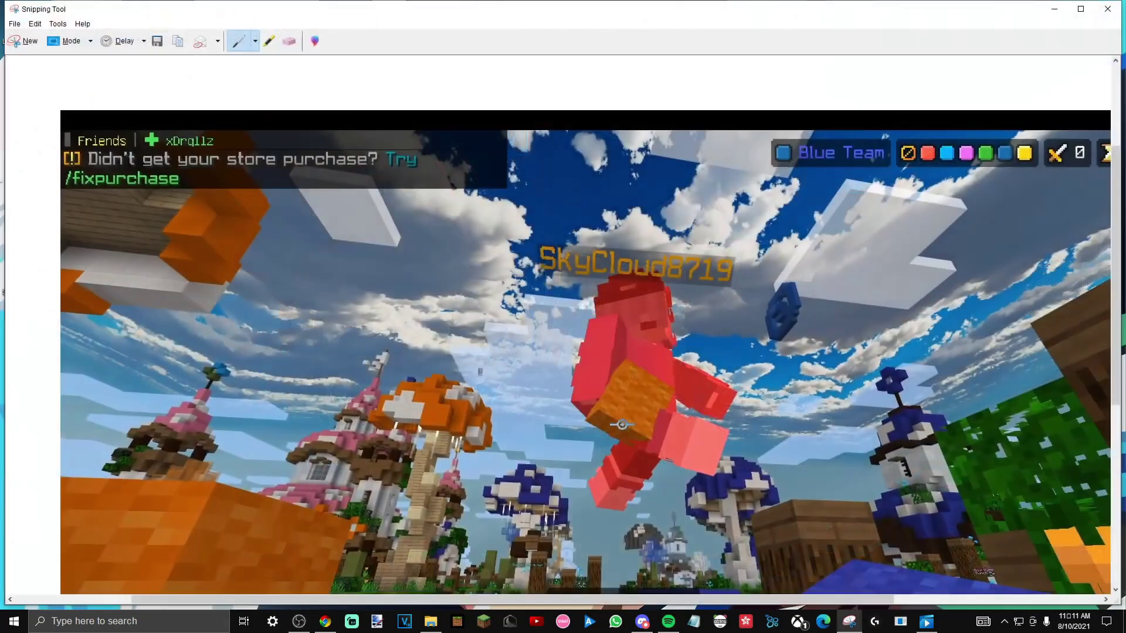
# Copy the captured snip of the paused frame in Snipping Tool and minimize its window.
pyautogui.rightClick(478, 306)
pyautogui.click(510, 324)
pyautogui.click(1058, 10)
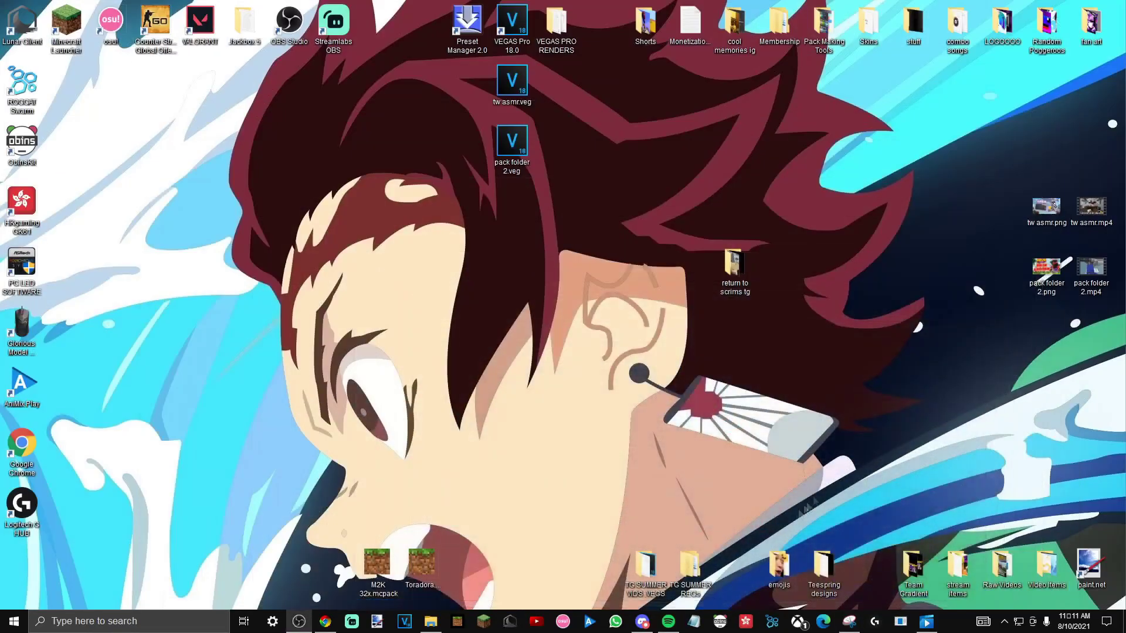
# Switch to paint.net, create a new 1920 × 1080 pixel image and paste the copied screenshot into it.
pyautogui.click(375, 624)
pyautogui.click(642, 354)
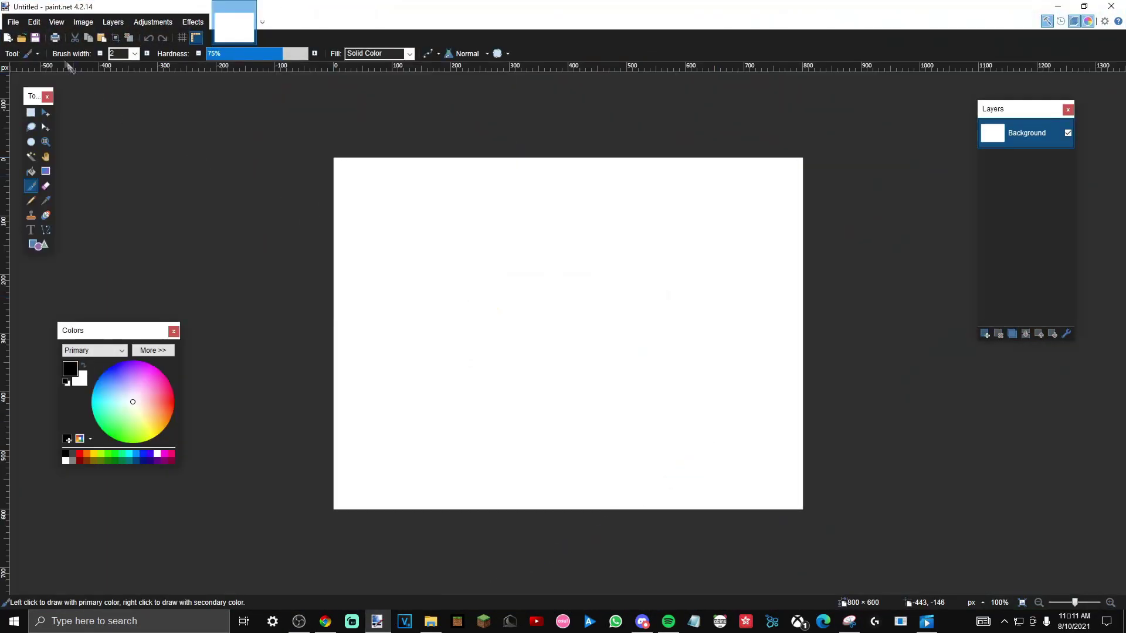
pyautogui.click(13, 22)
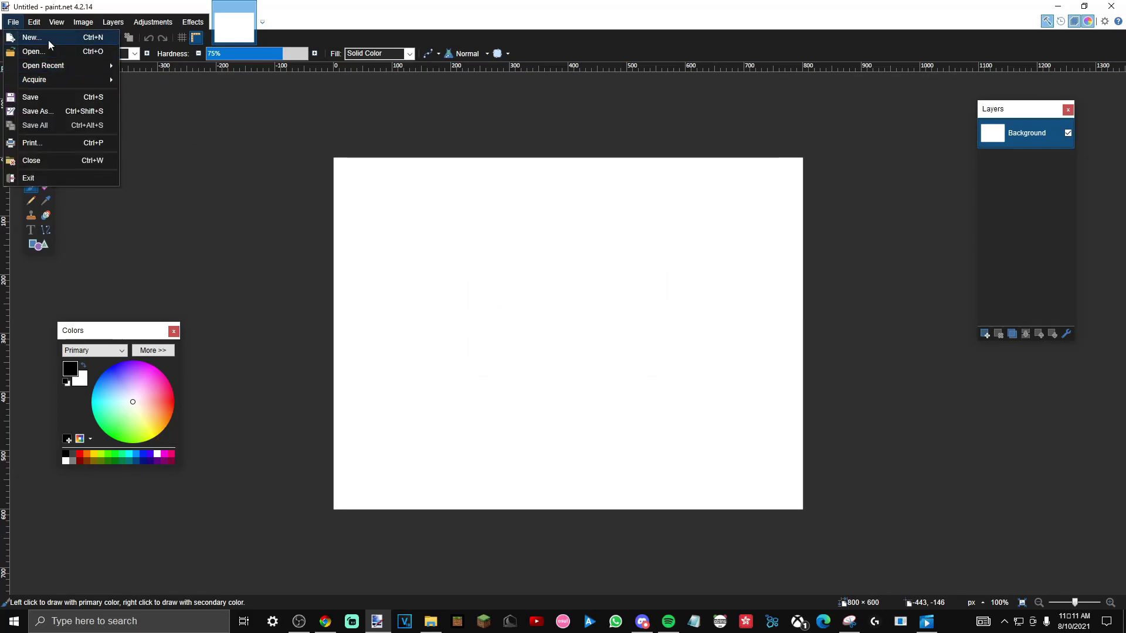
pyautogui.click(31, 37)
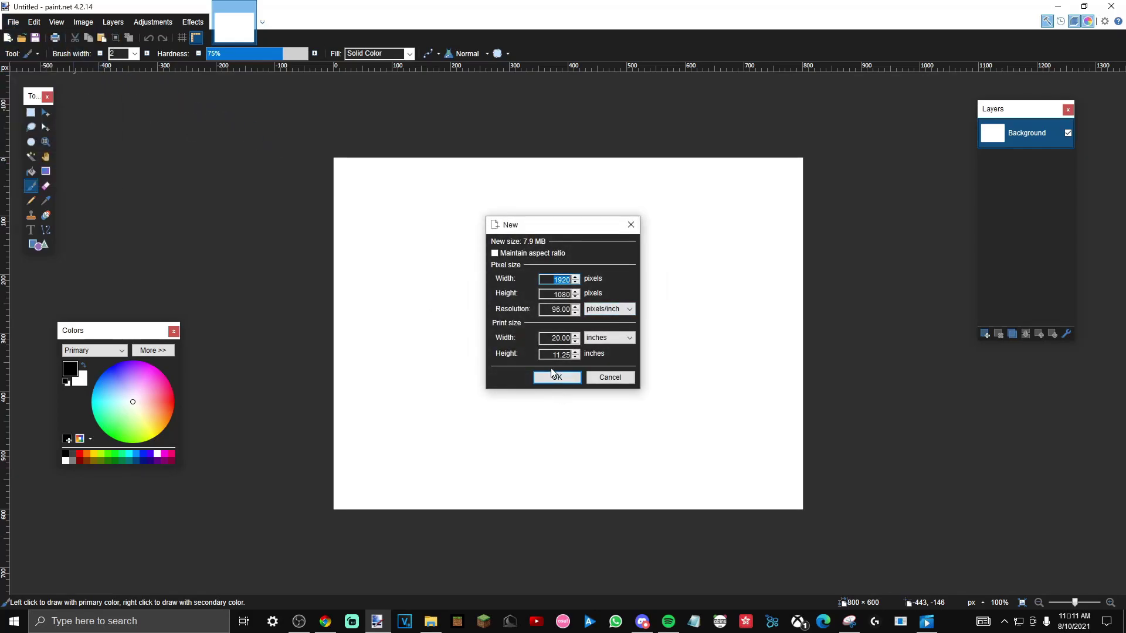
pyautogui.click(556, 377)
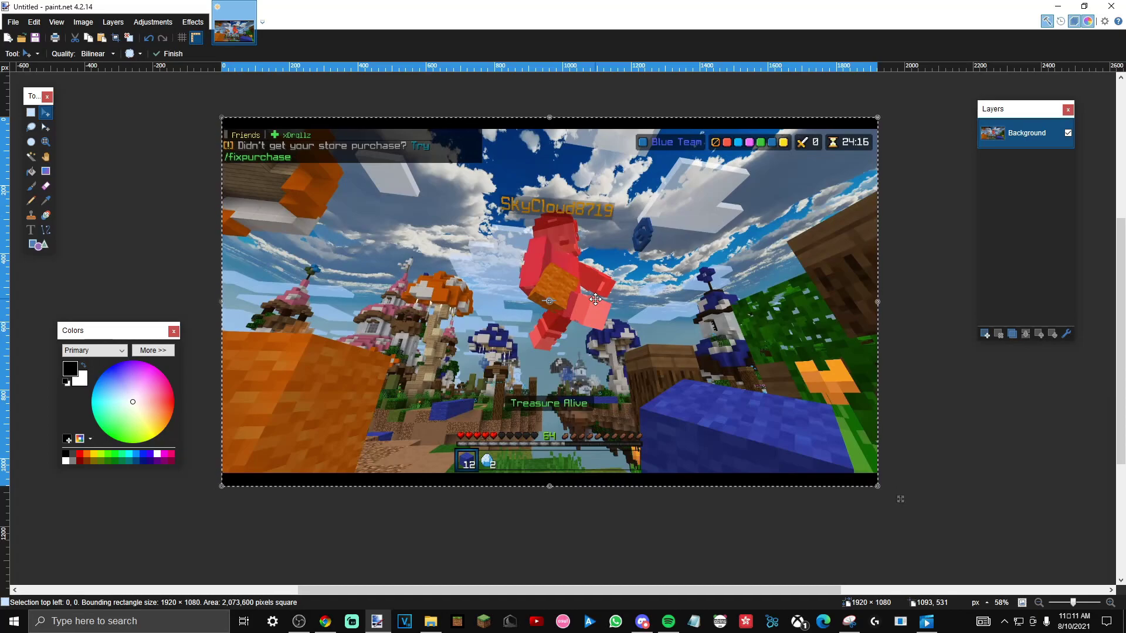
# Try tilting the pasted screenshot about 3.34° and enlarging it beyond the canvas, and undo these transforms.
pyautogui.scroll(-2, 595, 299)
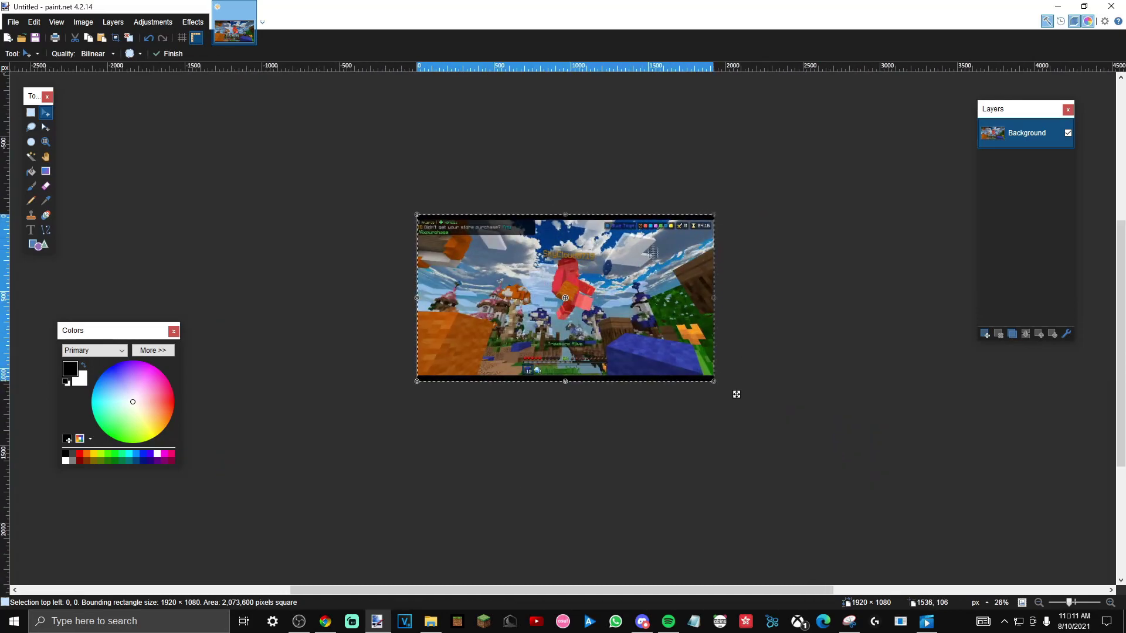
pyautogui.scroll(-2, 577, 279)
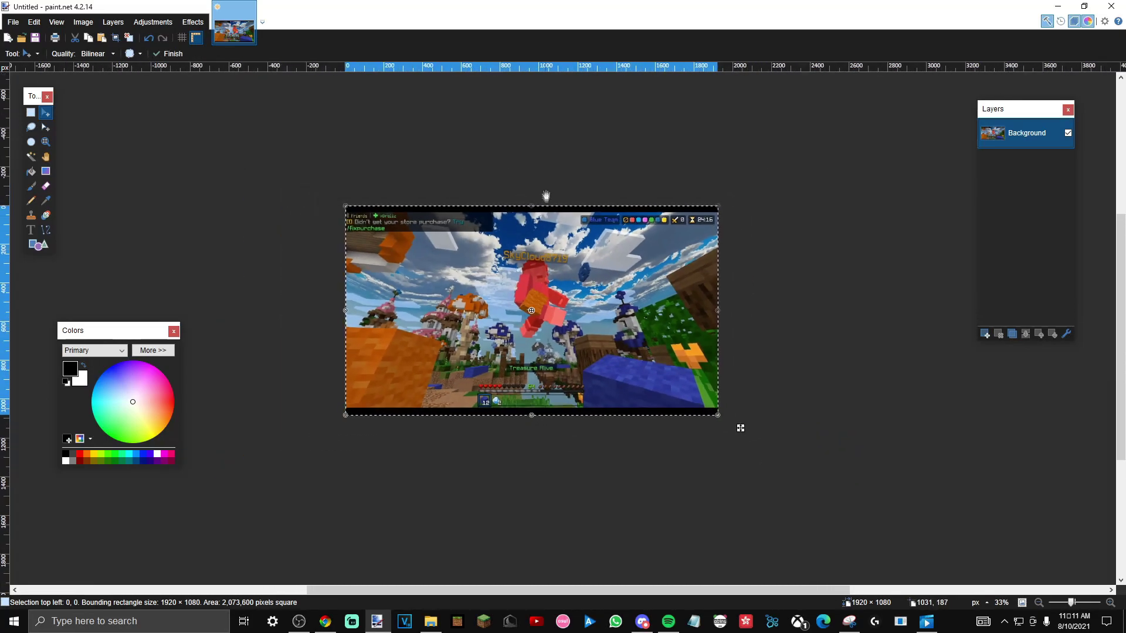
pyautogui.moveTo(539, 180); pyautogui.dragTo(544, 186)
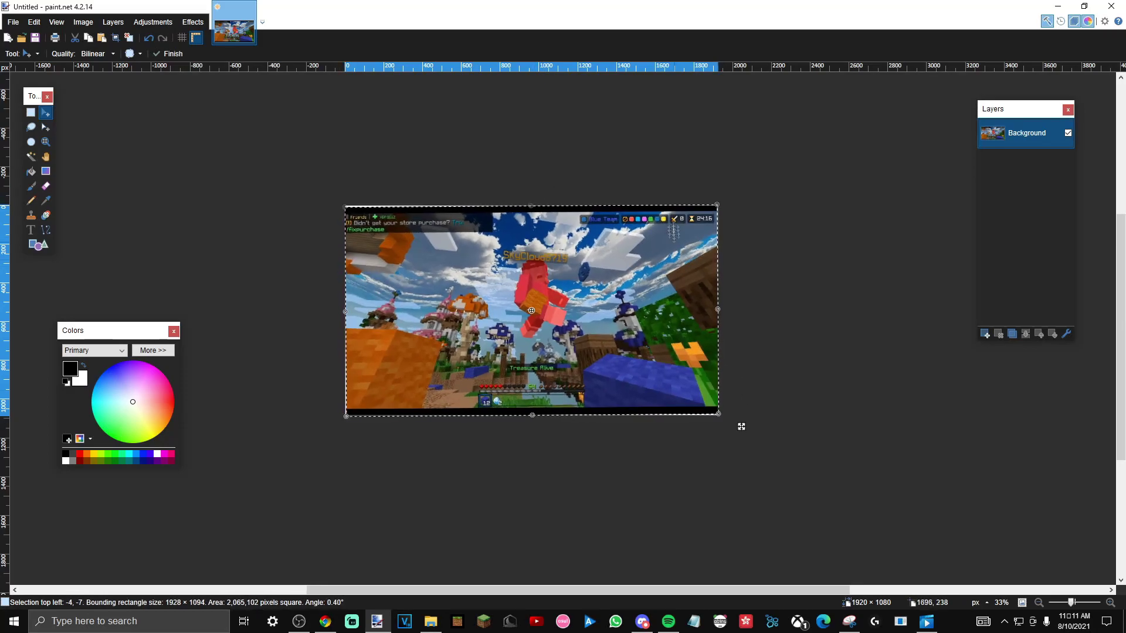
pyautogui.moveTo(658, 188); pyautogui.dragTo(626, 197)
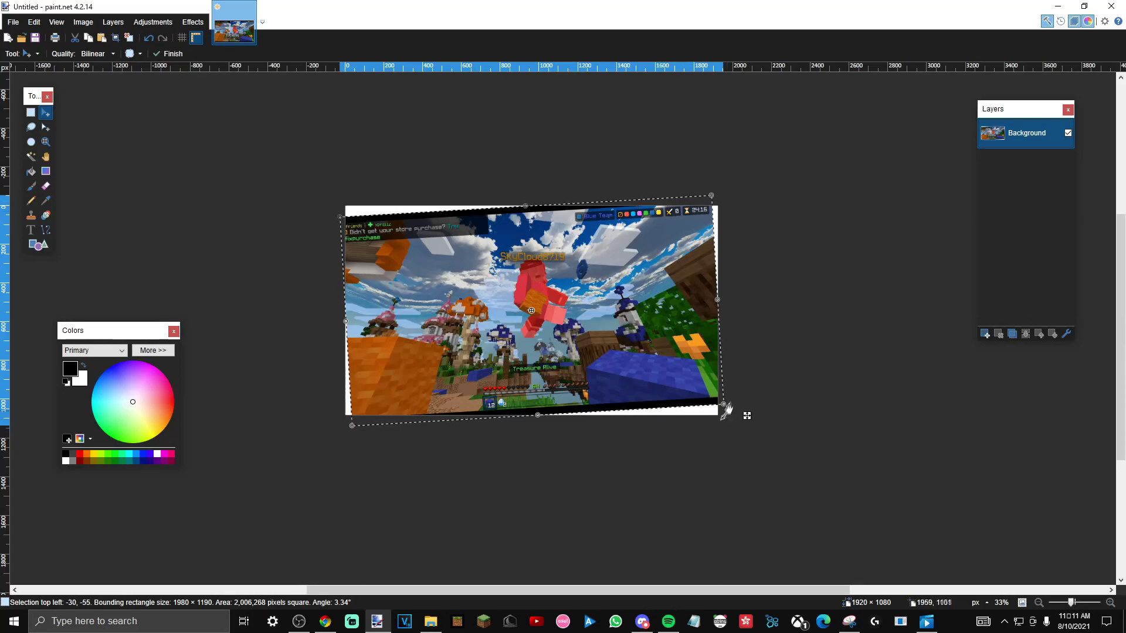
pyautogui.moveTo(729, 407); pyautogui.dragTo(1005, 552)
pyautogui.moveTo(892, 459); pyautogui.dragTo(827, 438)
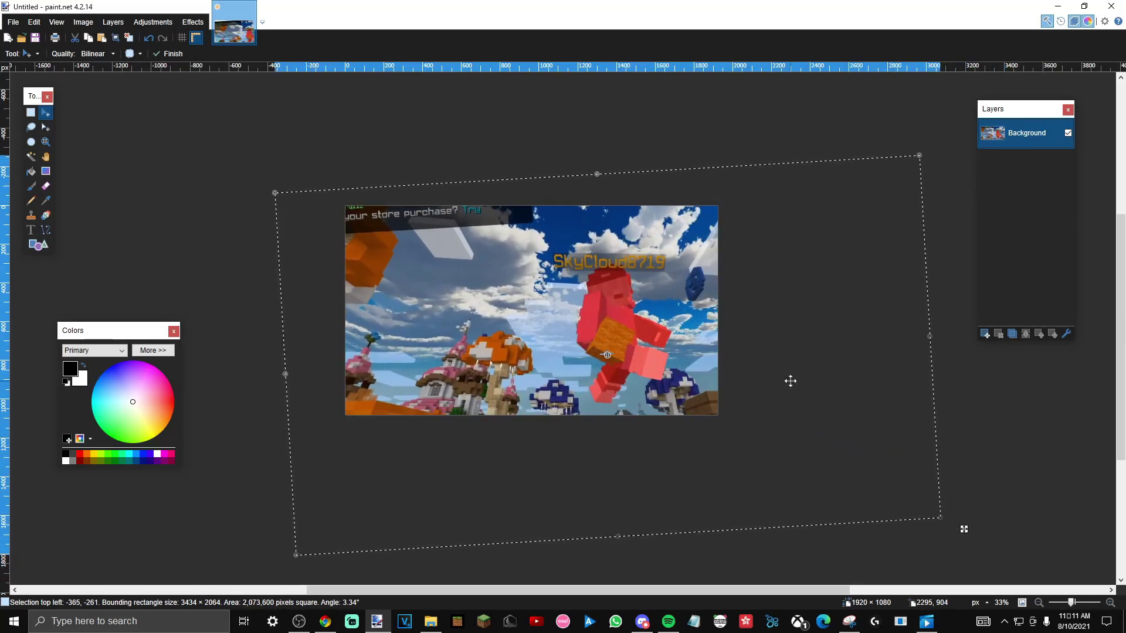
pyautogui.hotkey('ctrl', 'z')
pyautogui.hotkey('ctrl', 'z')
pyautogui.hotkey('ctrl', 'z')
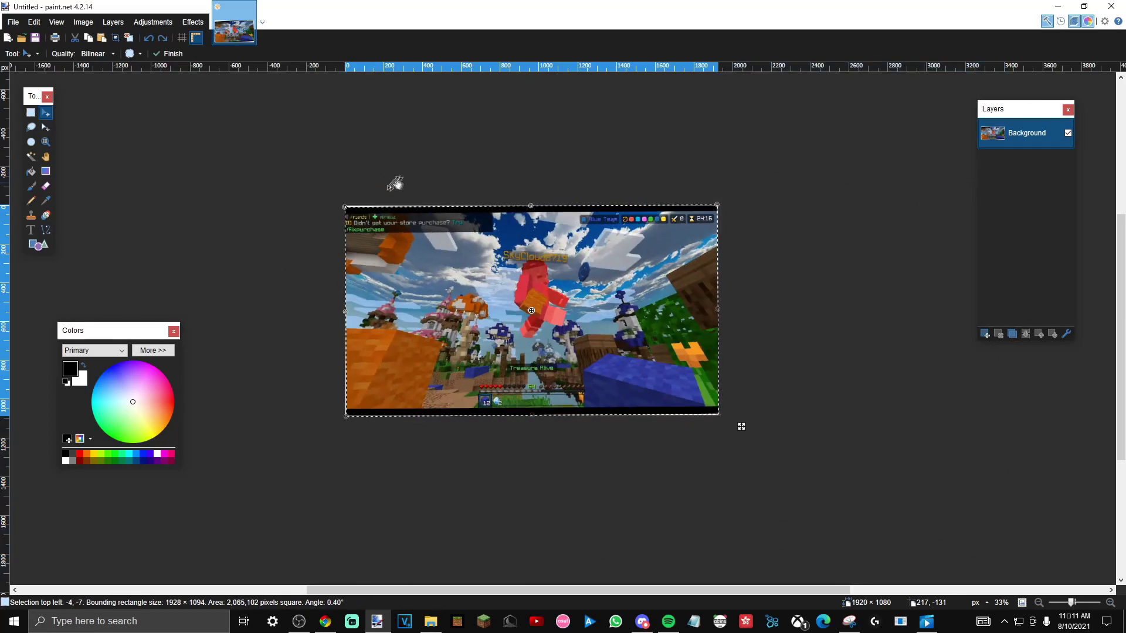
# Enlarge the pasted screenshot to about 3589 × 2031 pixels and reposition it so the overlays fall outside the canvas and the red player stays in frame.
pyautogui.scroll(1, 552, 274)
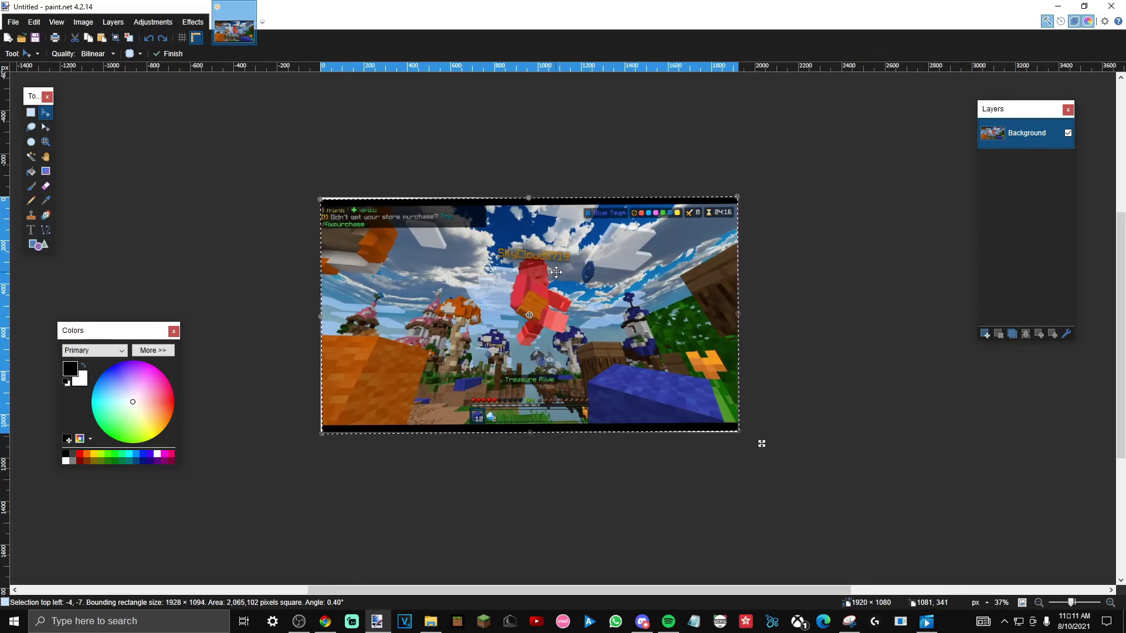
pyautogui.moveTo(754, 443); pyautogui.dragTo(743, 422)
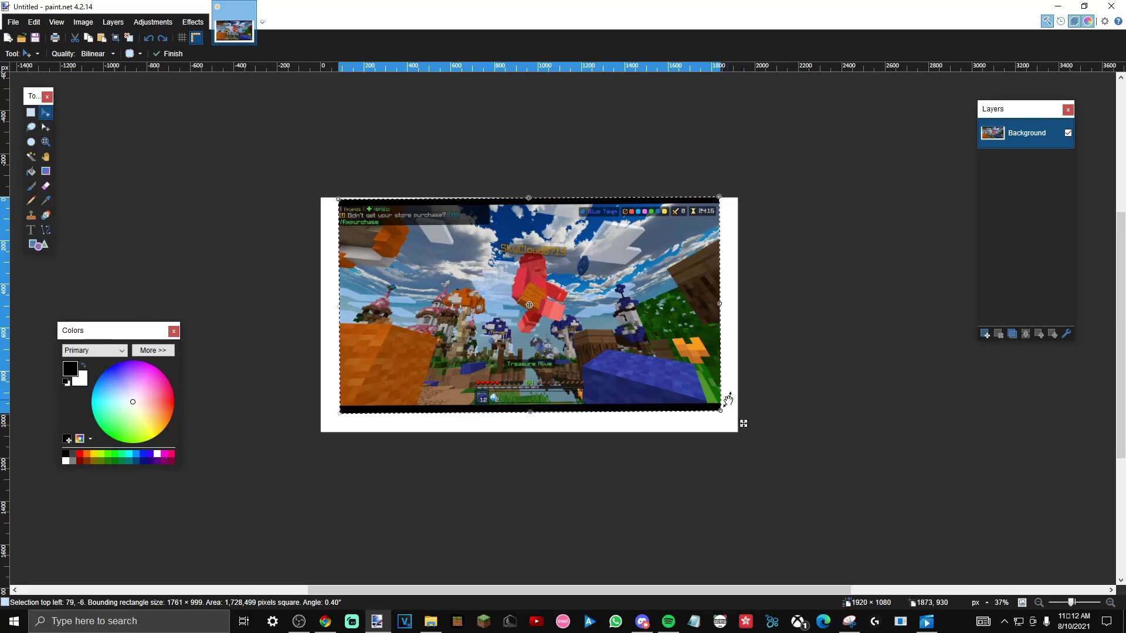
pyautogui.moveTo(697, 359); pyautogui.dragTo(982, 576)
pyautogui.moveTo(793, 417); pyautogui.dragTo(716, 414)
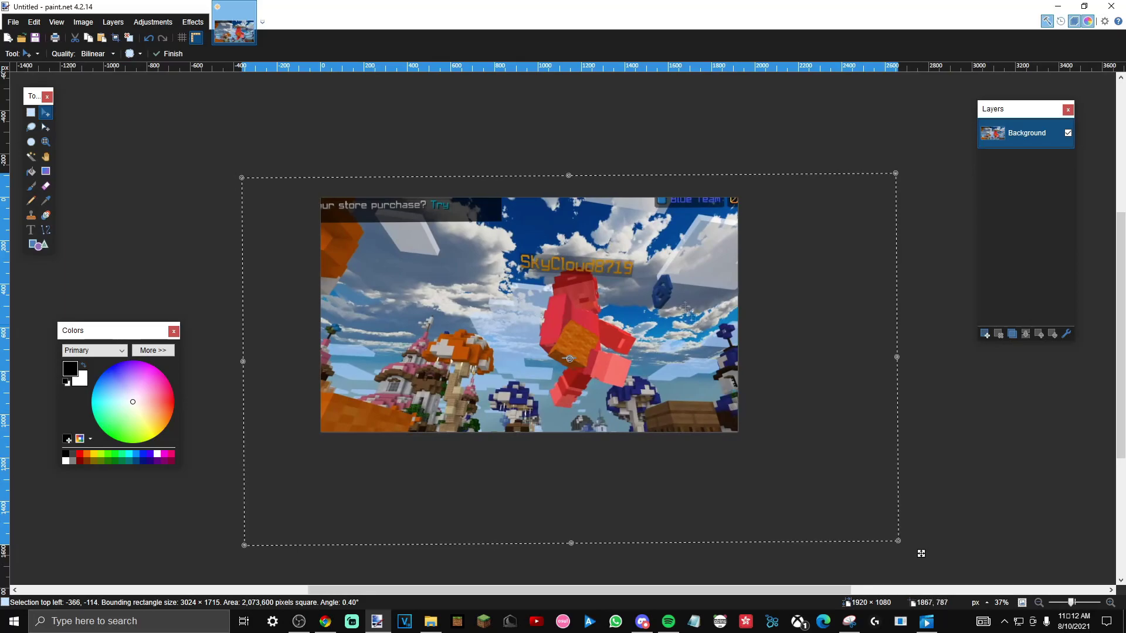
pyautogui.moveTo(564, 159); pyautogui.dragTo(540, 162)
pyautogui.moveTo(707, 335); pyautogui.dragTo(711, 315)
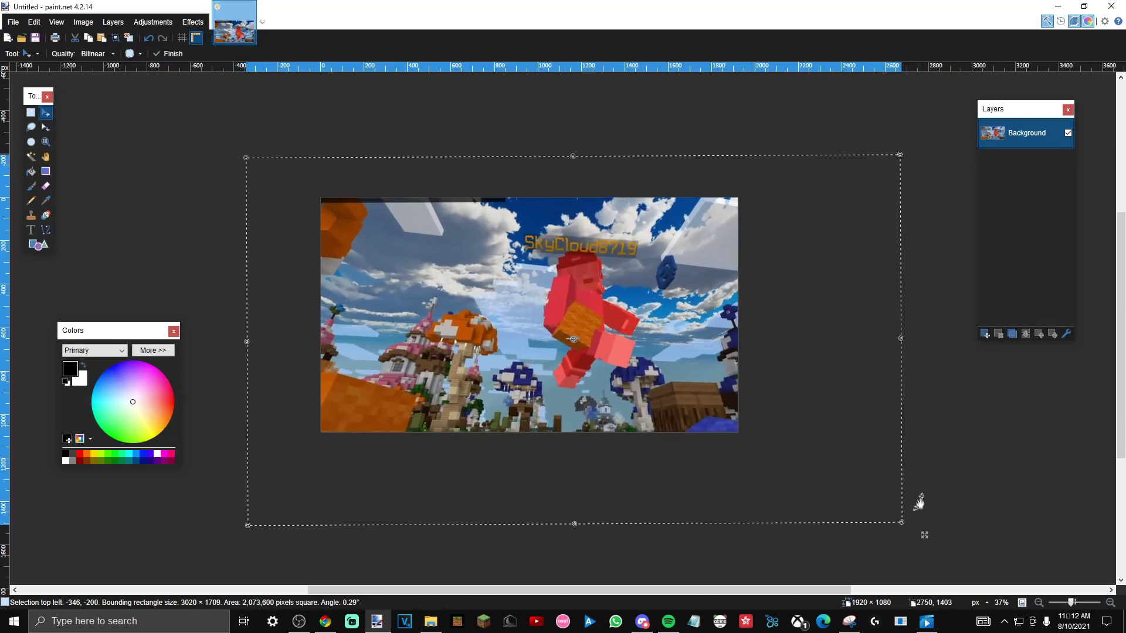
pyautogui.moveTo(901, 523); pyautogui.dragTo(1026, 596)
pyautogui.moveTo(764, 350); pyautogui.dragTo(709, 329)
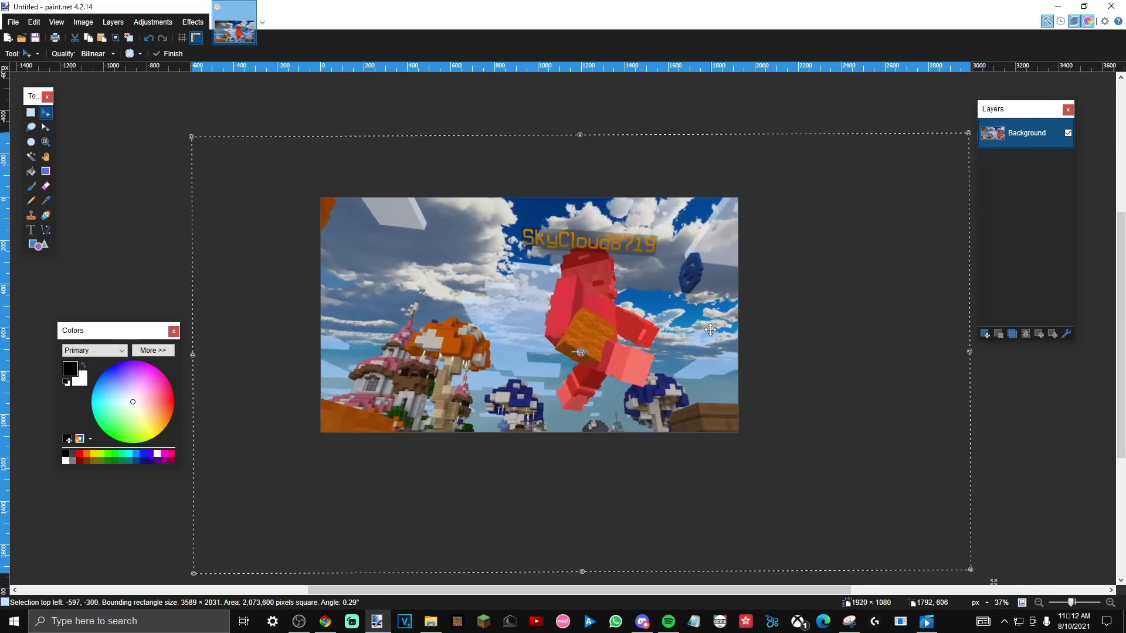
# Tilt the screenshot to about -2.33°, enlarge it further with the red player toward the canvas's right side, and apply the transform.
pyautogui.hscroll(3, 709, 330)
pyautogui.scroll(-4, 709, 328)
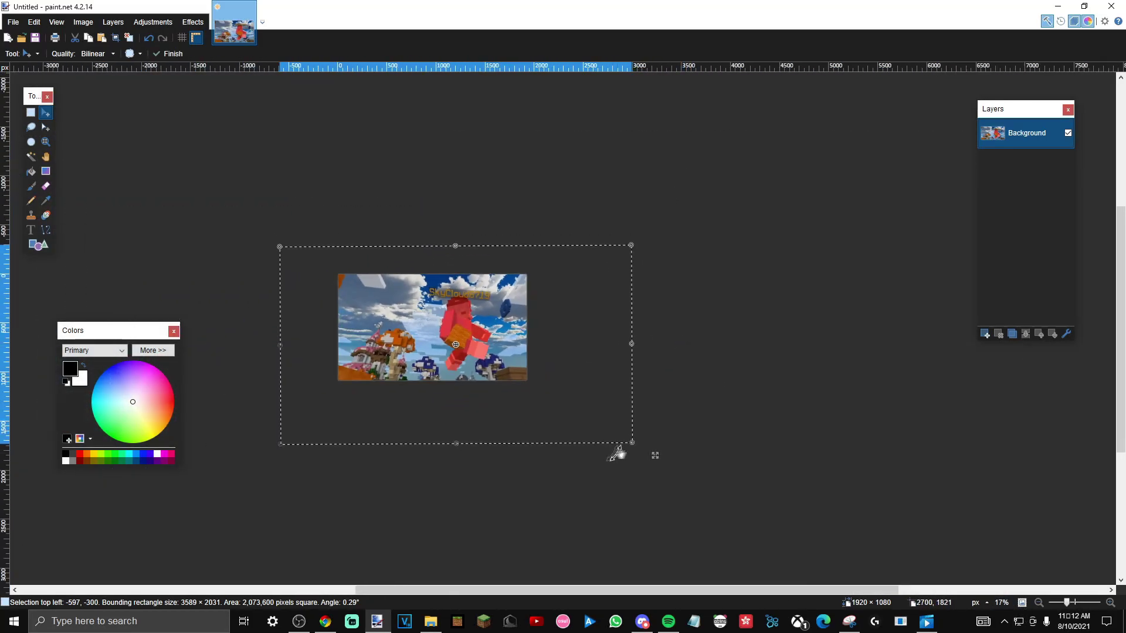
pyautogui.moveTo(635, 443); pyautogui.dragTo(677, 467)
pyautogui.moveTo(583, 399); pyautogui.dragTo(561, 387)
pyautogui.scroll(2, 569, 391)
pyautogui.moveTo(463, 201)
pyautogui.mouseDown()
pyautogui.moveTo(446, 191)
pyautogui.moveTo(460, 196)
pyautogui.mouseUp()
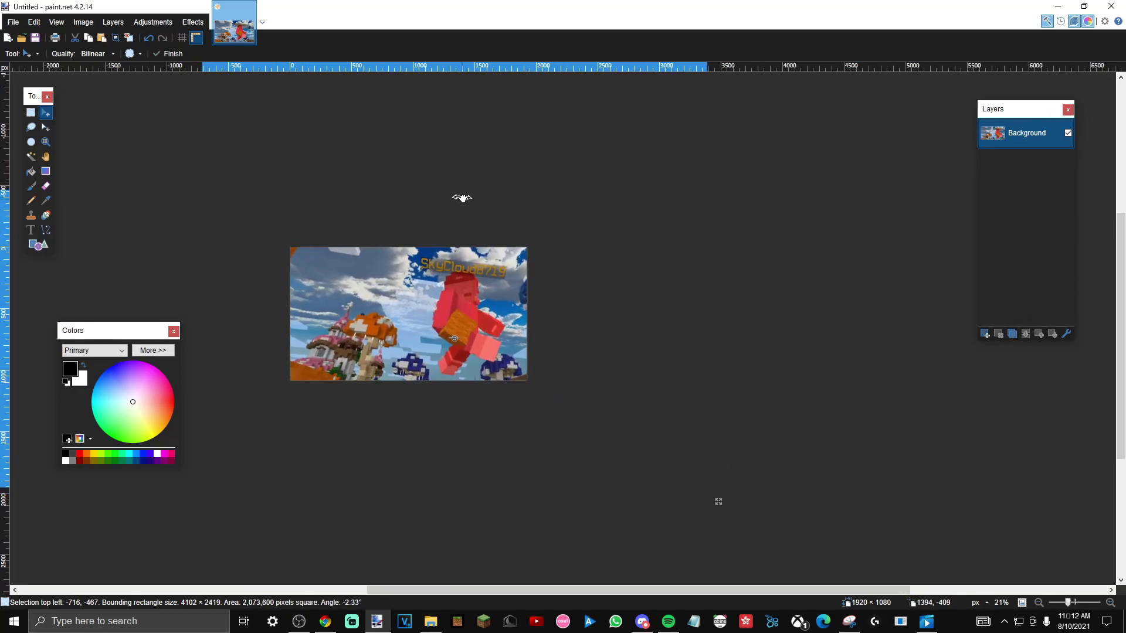
pyautogui.moveTo(718, 502); pyautogui.dragTo(736, 510)
pyautogui.moveTo(590, 396); pyautogui.dragTo(583, 394)
pyautogui.press('Return')
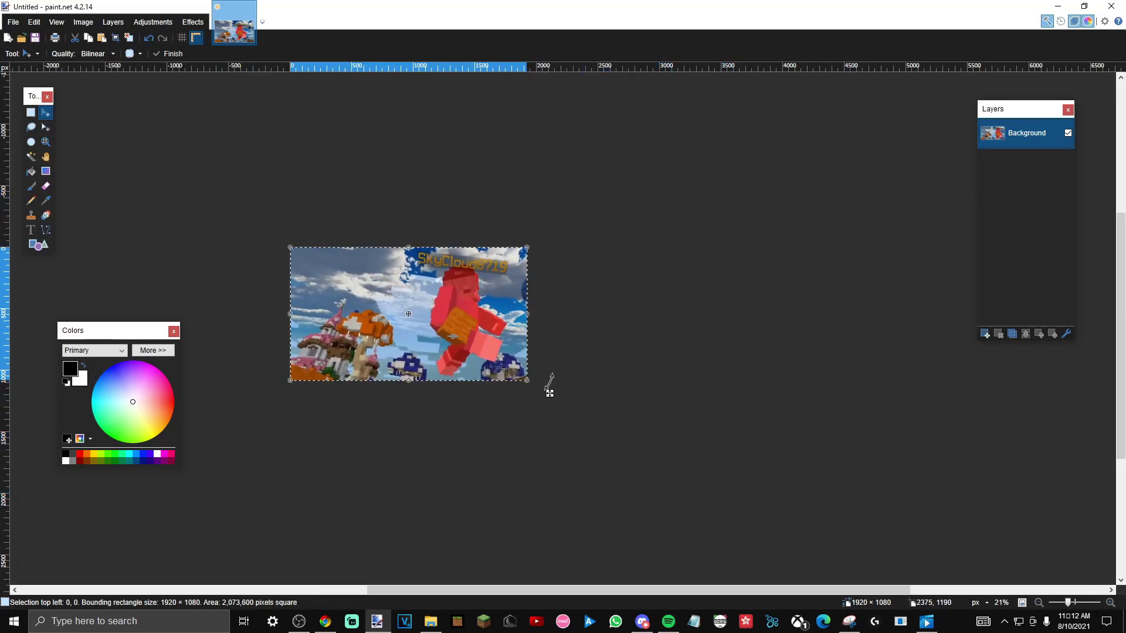
# Create a second new 1920 × 1080 pixel image and paste the reframed screenshot into it.
pyautogui.scroll(3, 423, 338)
pyautogui.scroll(1, 519, 352)
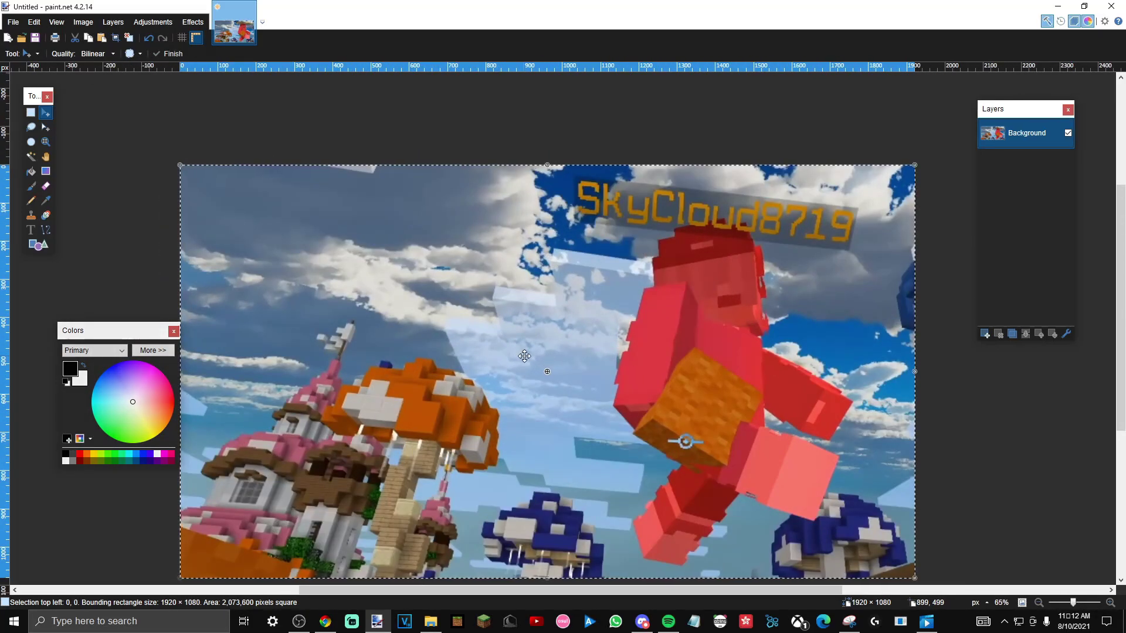
pyautogui.scroll(-2, 525, 356)
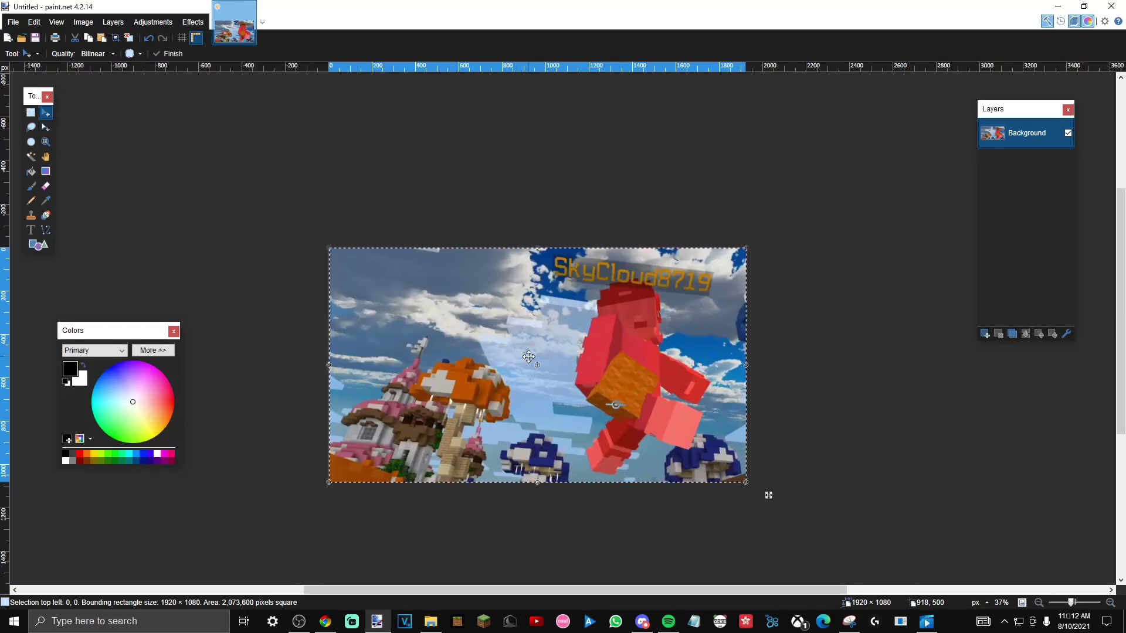
pyautogui.scroll(1, 528, 358)
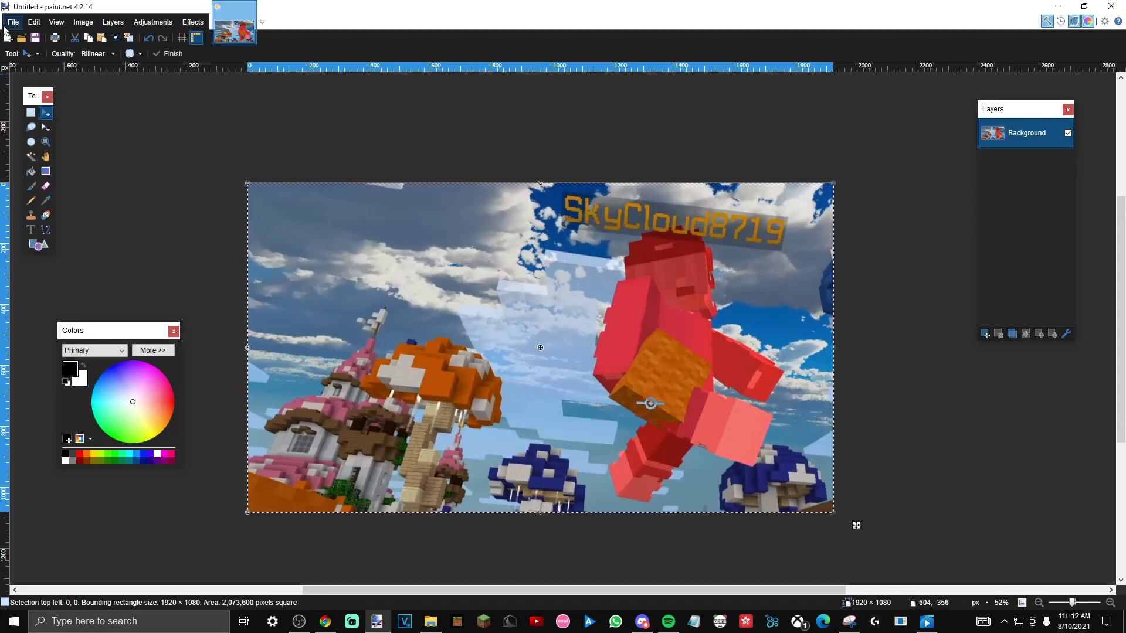
pyautogui.click(7, 24)
pyautogui.click(23, 35)
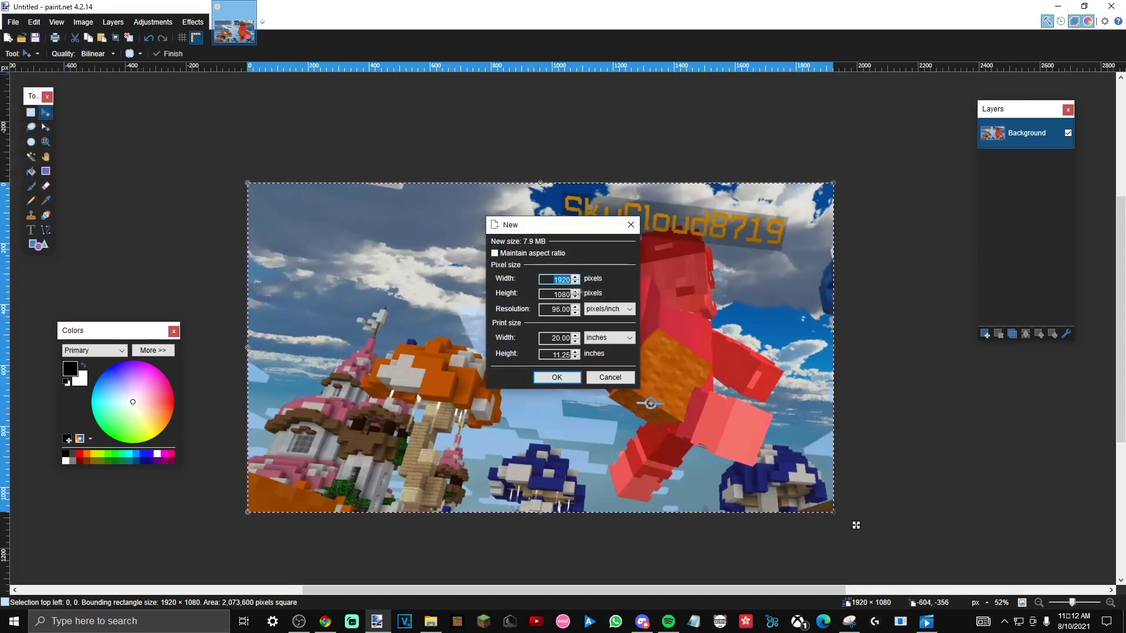
pyautogui.click(556, 377)
pyautogui.hotkey('ctrl', 'v')
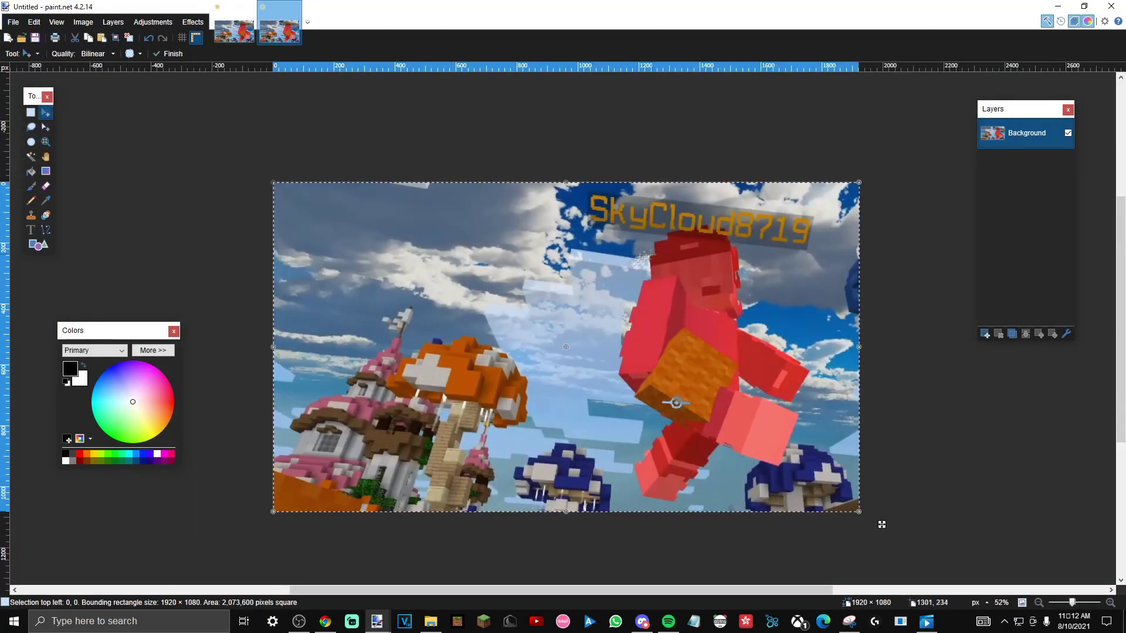
# Using white Line/Curve strokes with a brush width of 5, outline the name tag's left and lower edges up to the red player's head.
pyautogui.hscroll(3, 642, 258)
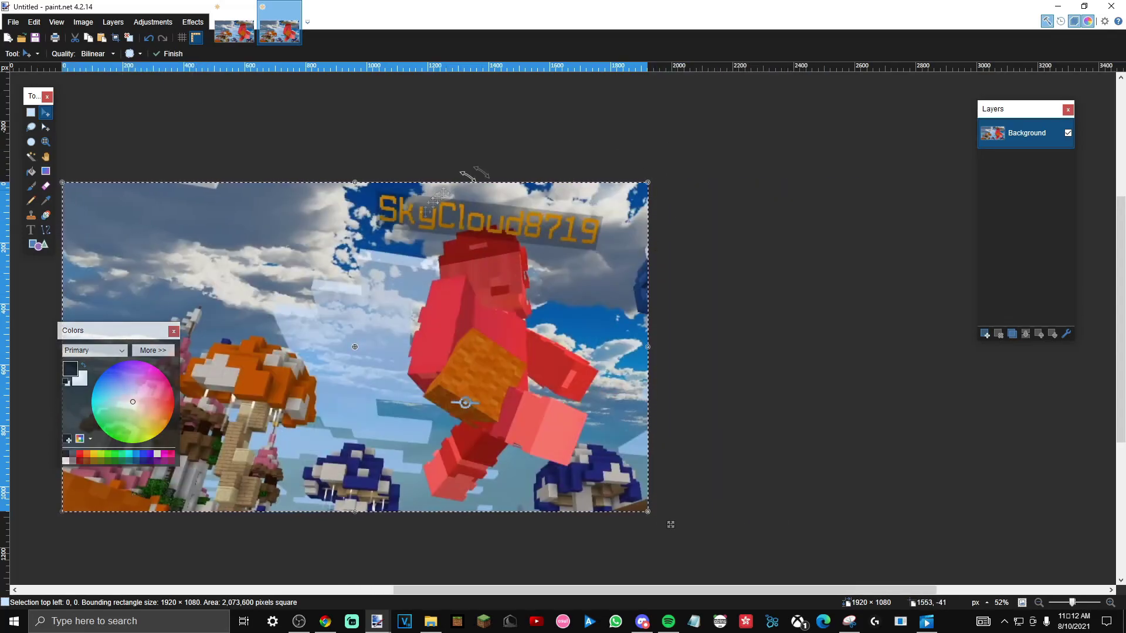
pyautogui.click(46, 229)
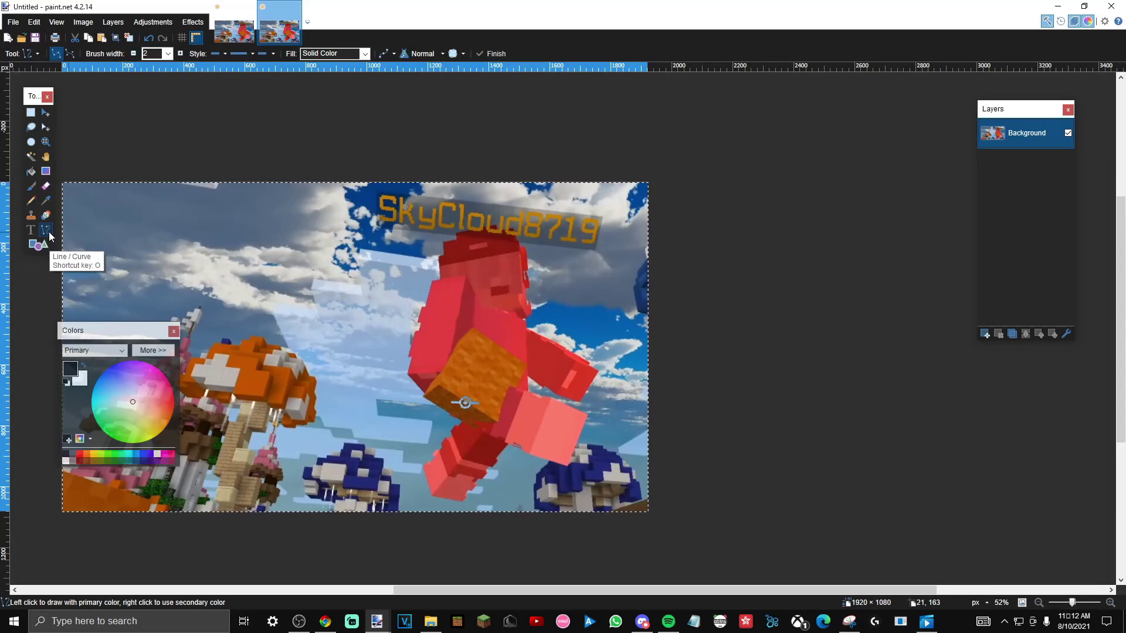
pyautogui.click(80, 454)
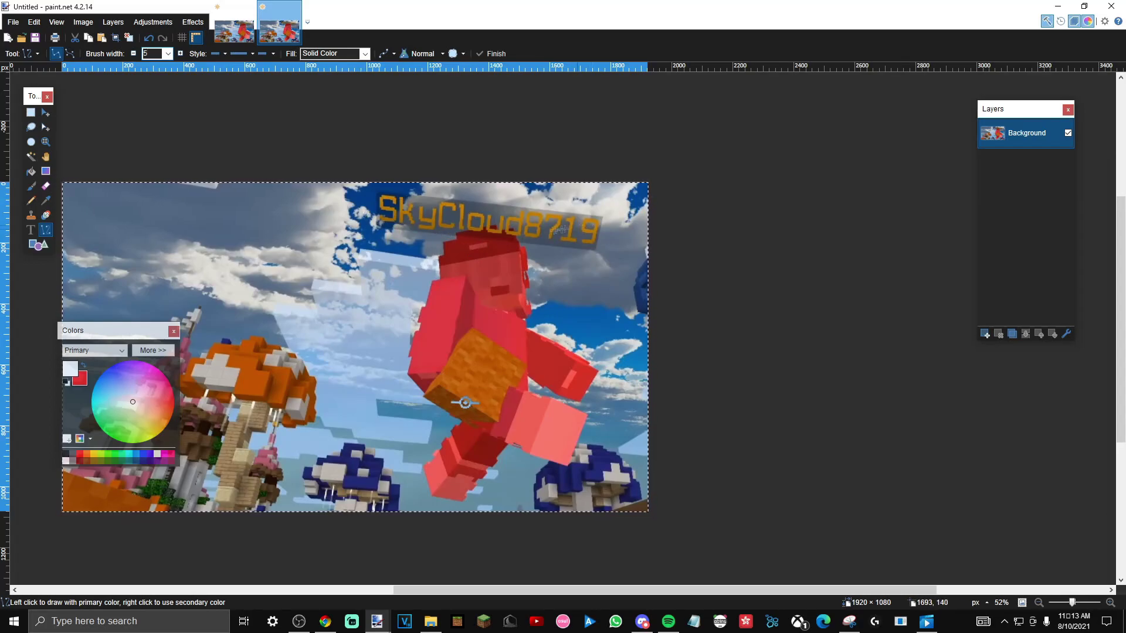
pyautogui.scroll(12, 403, 181)
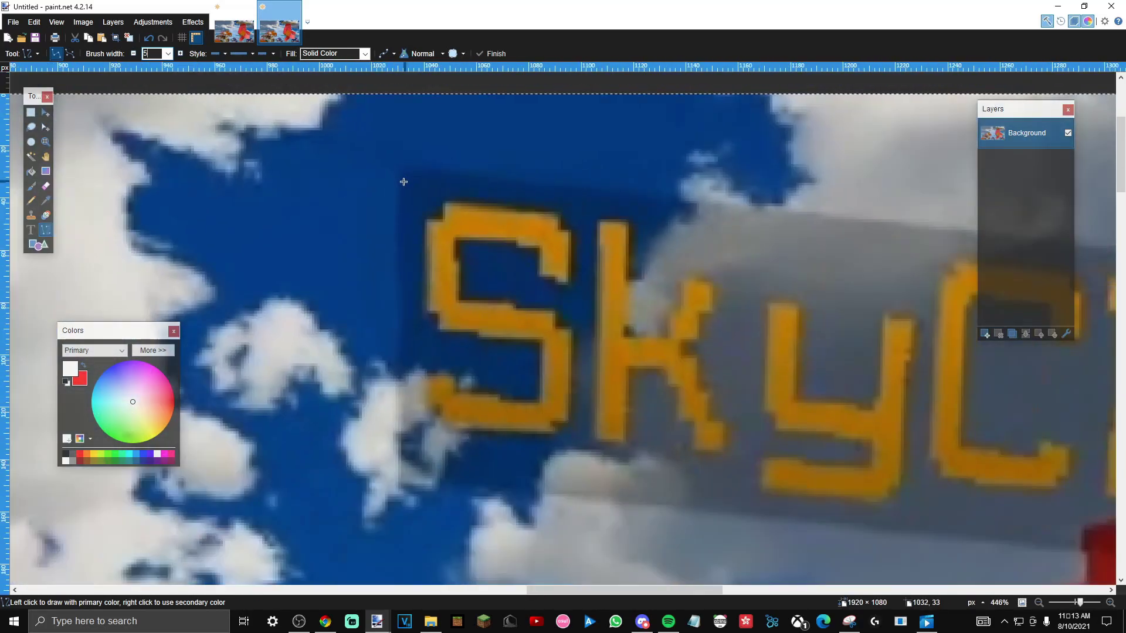
pyautogui.scroll(-4, 419, 233)
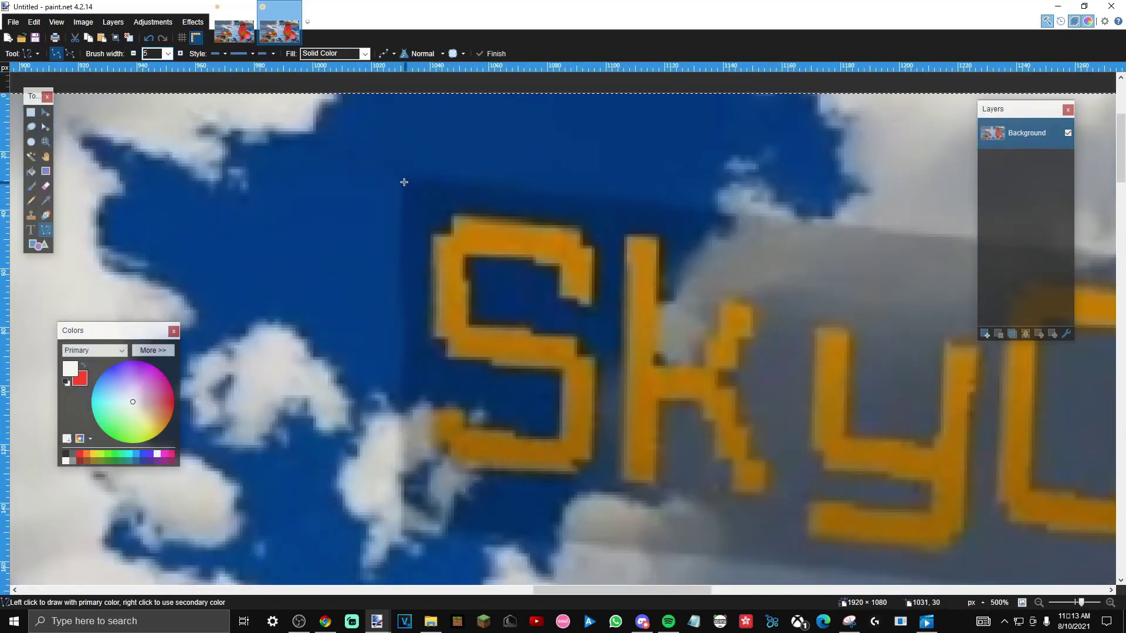
pyautogui.scroll(-4, 404, 231)
pyautogui.moveTo(403, 181); pyautogui.dragTo(403, 259)
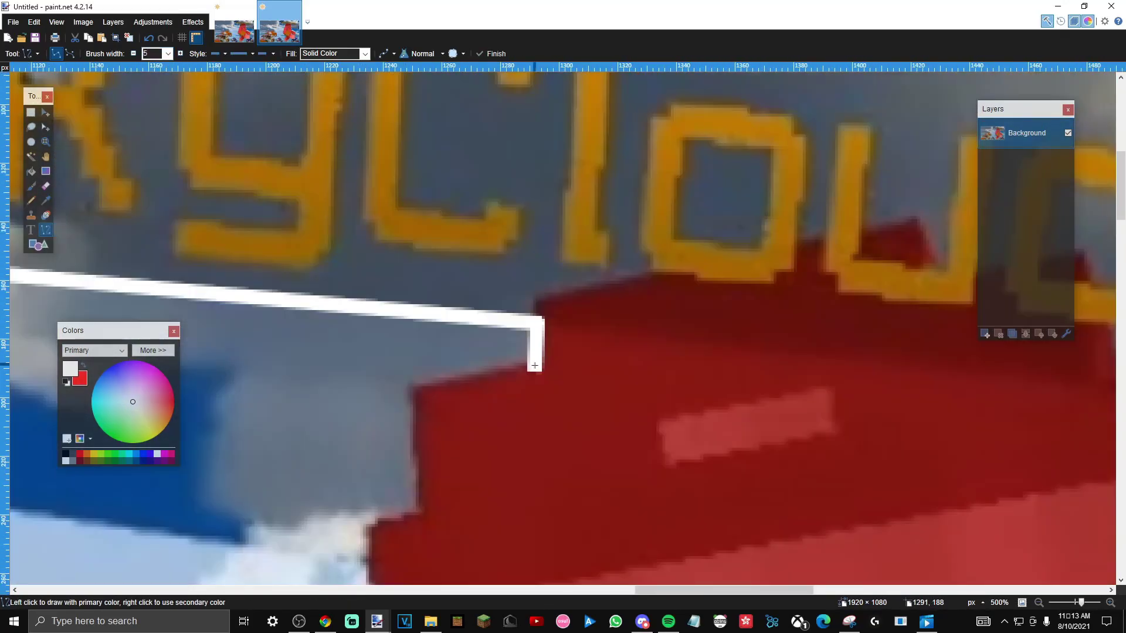
# Trace the stepped back edge of the player's head and the top of the shoulder with connected white lines.
pyautogui.moveTo(535, 364); pyautogui.dragTo(409, 388)
pyautogui.scroll(-3, 380, 349)
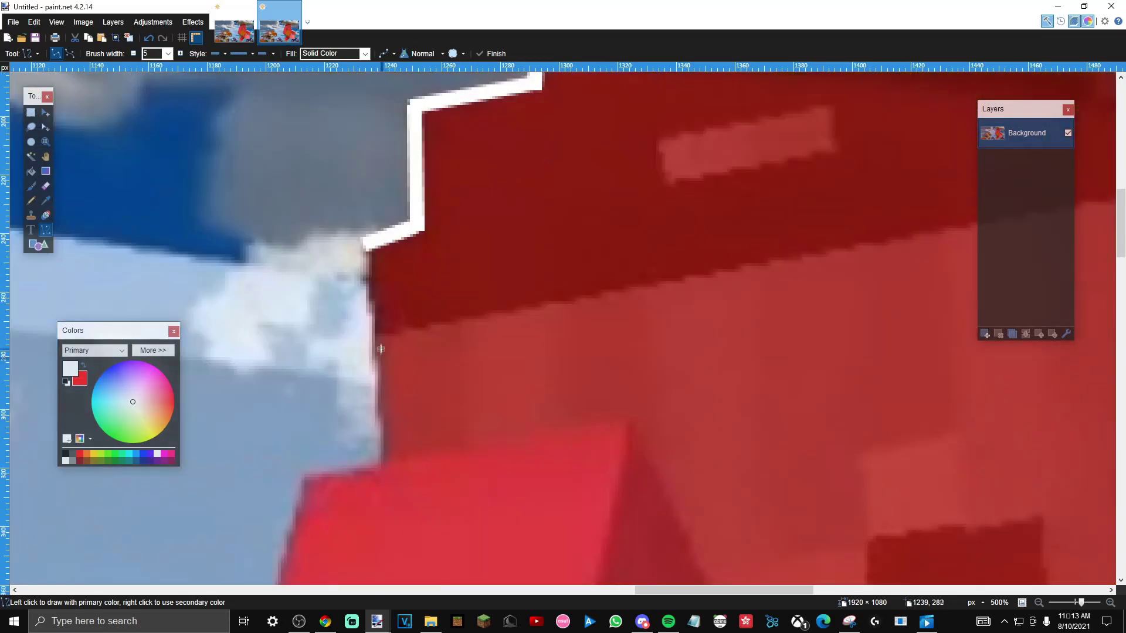
pyautogui.moveTo(370, 245); pyautogui.dragTo(386, 466)
pyautogui.moveTo(386, 466); pyautogui.dragTo(326, 475)
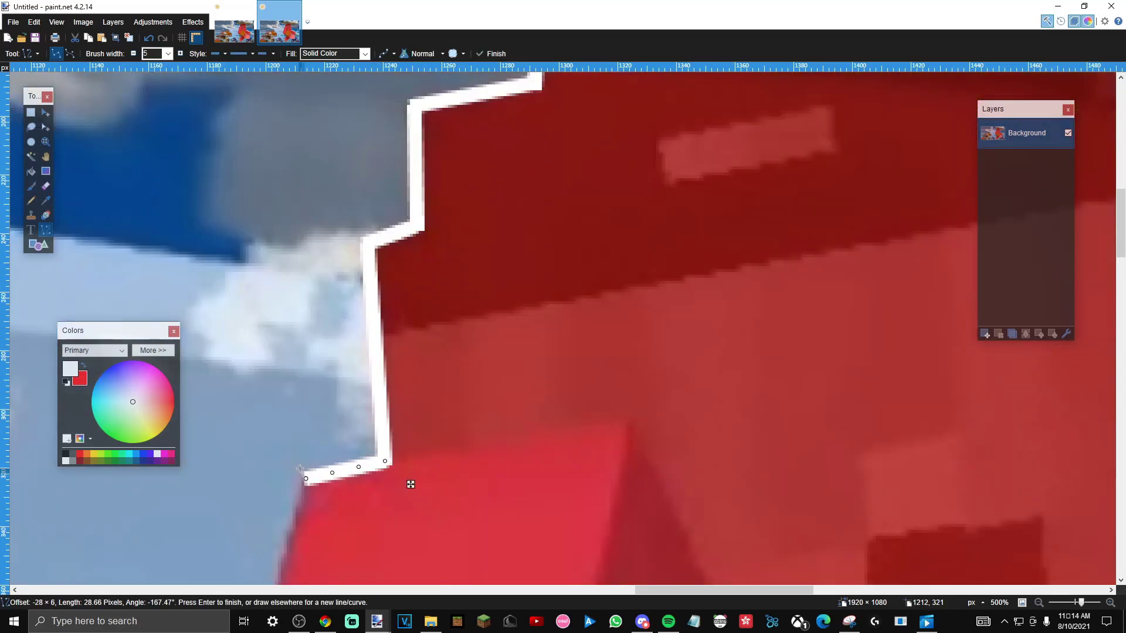
pyautogui.press('Return')
# Continue the white outline down the stepped rear edge of the player's upper arm.
pyautogui.hscroll(-4, 300, 469)
pyautogui.scroll(-3, 337, 464)
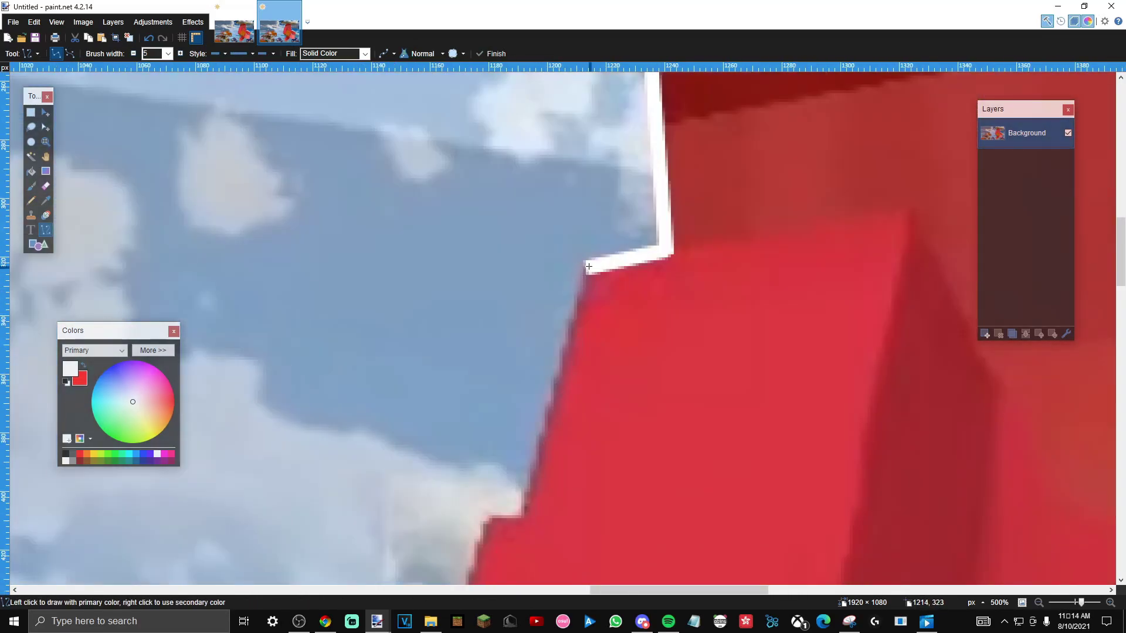
pyautogui.moveTo(589, 267); pyautogui.dragTo(486, 511)
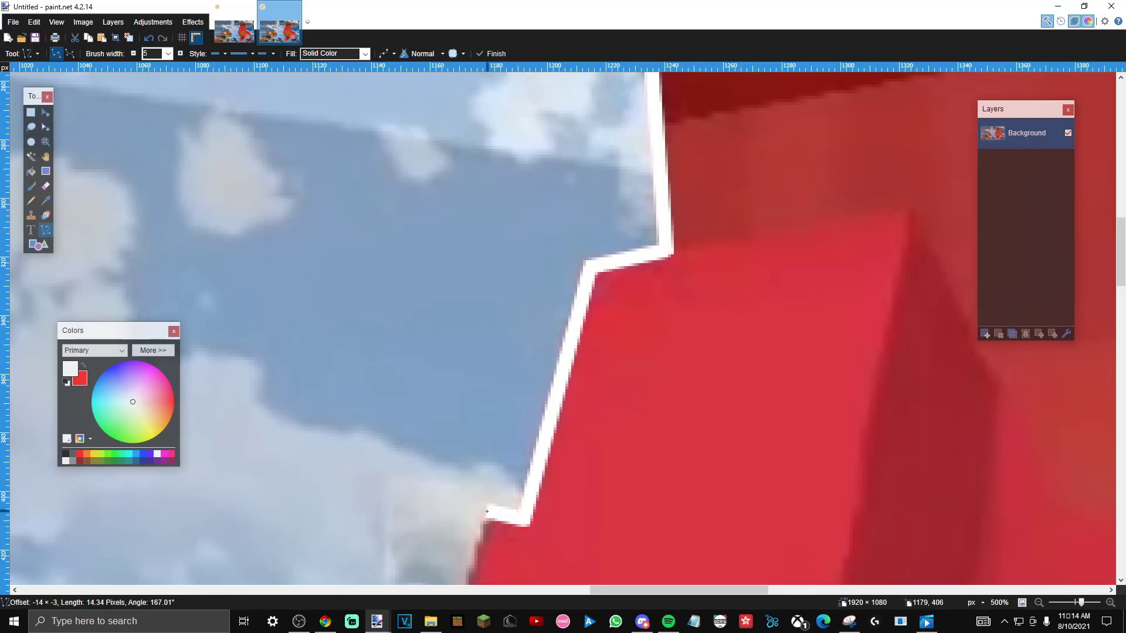
pyautogui.press('Return')
pyautogui.scroll(-3, 474, 322)
pyautogui.moveTo(477, 304); pyautogui.dragTo(446, 460)
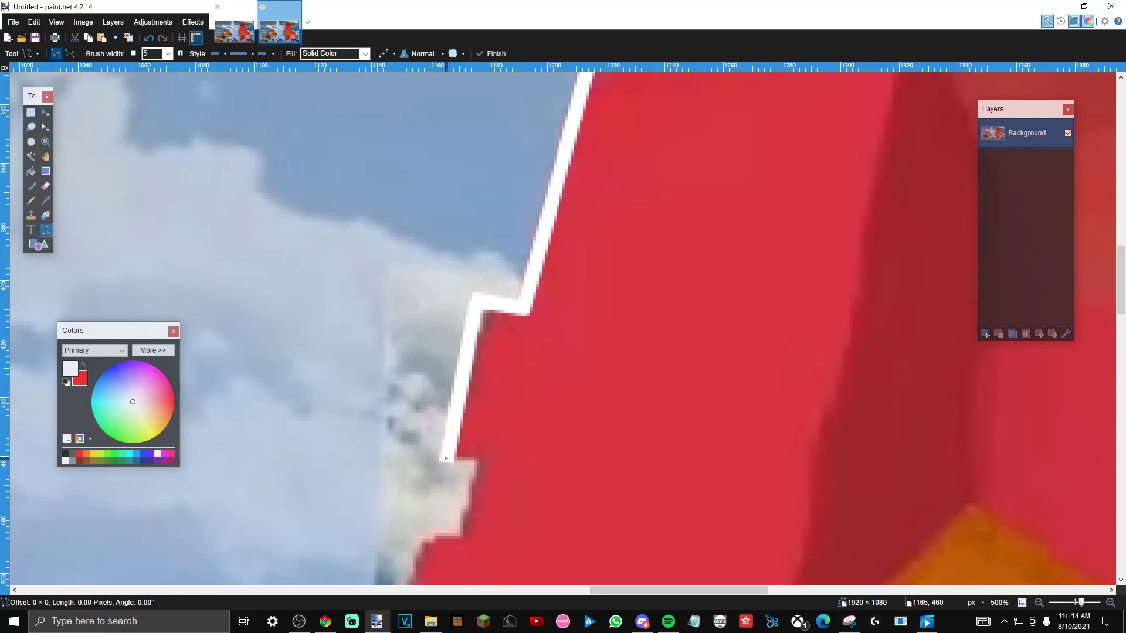
pyautogui.press('Return')
pyautogui.scroll(-2, 497, 385)
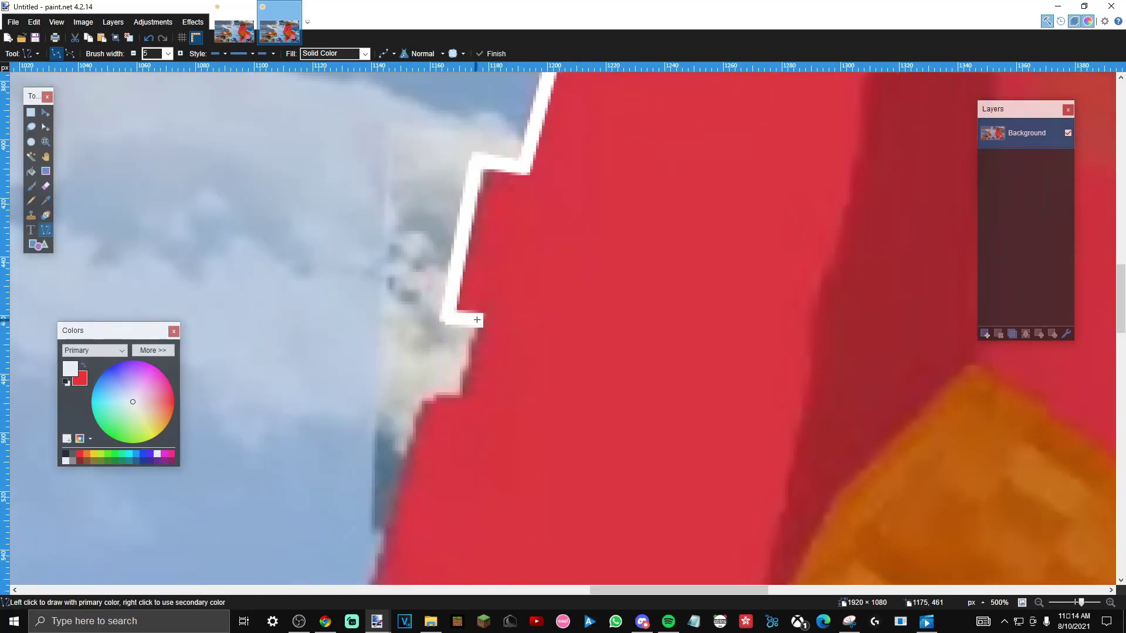
pyautogui.moveTo(478, 319); pyautogui.dragTo(424, 399)
pyautogui.press('Return')
pyautogui.press('Return')
pyautogui.scroll(-3, 424, 399)
pyautogui.scroll(-2, 423, 217)
pyautogui.moveTo(425, 205); pyautogui.dragTo(390, 319)
pyautogui.hotkey('ctrl', 'z')
pyautogui.scroll(3, 387, 293)
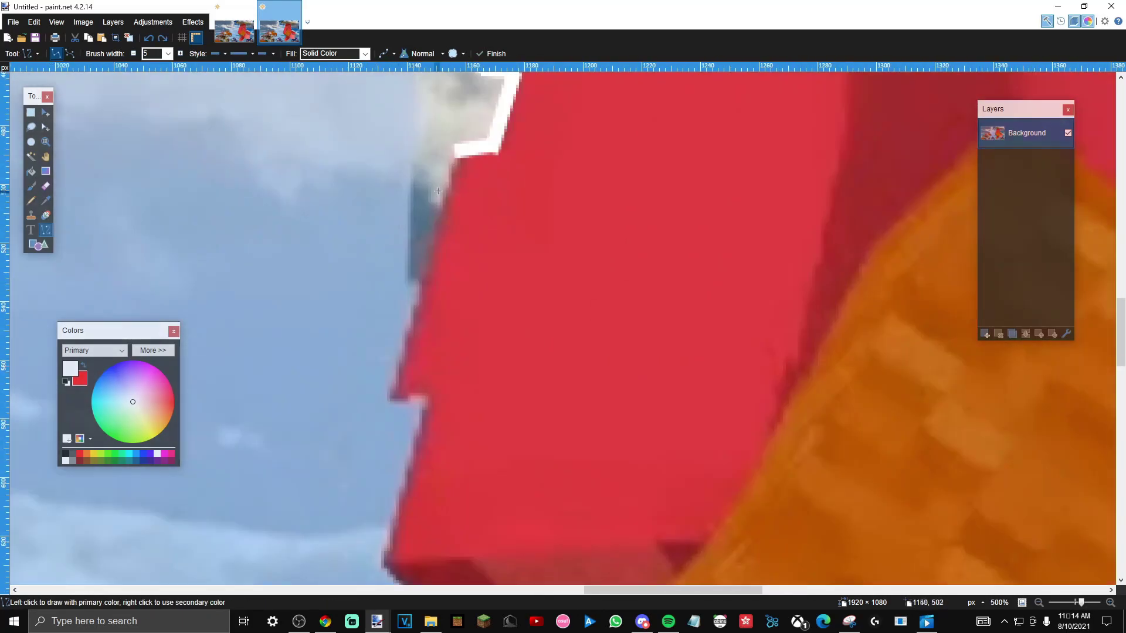
# Outline the lower rear edge of the player's arm and its bottom corner toward the orange block.
pyautogui.moveTo(468, 136)
pyautogui.mouseDown()
pyautogui.moveTo(400, 297)
pyautogui.moveTo(385, 428)
pyautogui.mouseUp()
pyautogui.moveTo(385, 428); pyautogui.dragTo(447, 425)
pyautogui.scroll(-3, 427, 425)
pyautogui.moveTo(424, 219); pyautogui.dragTo(384, 417)
pyautogui.scroll(-4, 428, 418)
pyautogui.moveTo(384, 135)
pyautogui.mouseDown()
pyautogui.moveTo(577, 353)
pyautogui.moveTo(551, 399)
pyautogui.mouseUp()
# Carry the white outline along the orange block's lower edge and down the jagged rear edge of the player's lower leg.
pyautogui.hscroll(3, 584, 392)
pyautogui.hscroll(1, 584, 392)
pyautogui.scroll(-6, 352, 352)
pyautogui.moveTo(271, 400)
pyautogui.mouseDown()
pyautogui.moveTo(402, 317)
pyautogui.moveTo(735, 252)
pyautogui.moveTo(694, 310)
pyautogui.mouseUp()
pyautogui.moveTo(694, 310); pyautogui.dragTo(645, 288)
pyautogui.moveTo(645, 287)
pyautogui.mouseDown()
pyautogui.moveTo(597, 378)
pyautogui.moveTo(607, 422)
pyautogui.mouseUp()
pyautogui.scroll(-3, 646, 349)
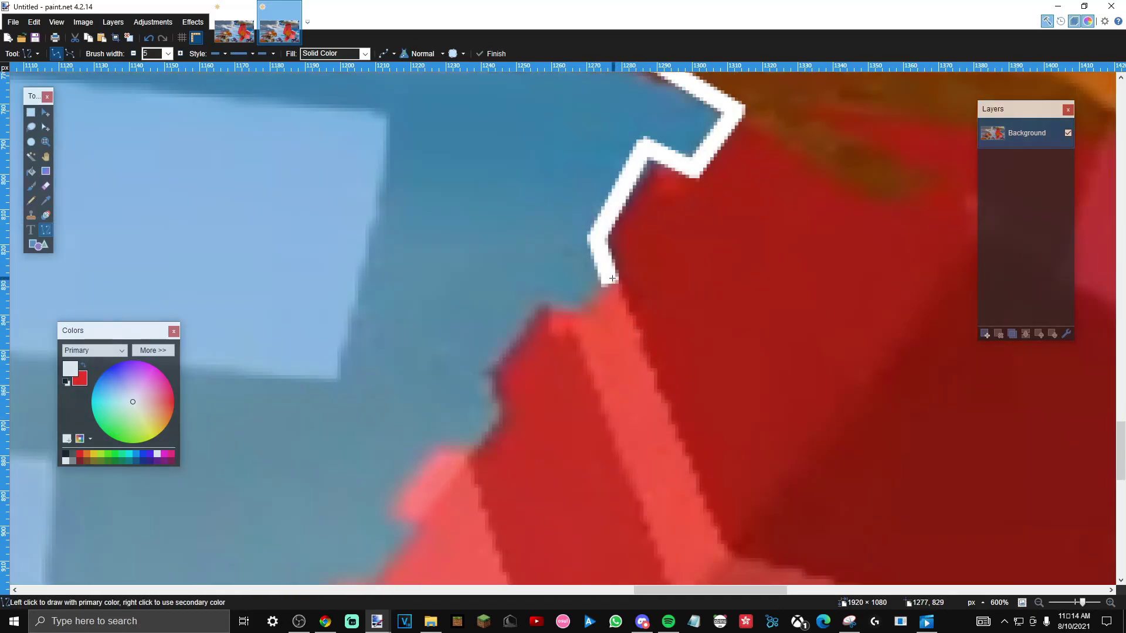
pyautogui.moveTo(612, 279); pyautogui.dragTo(499, 414)
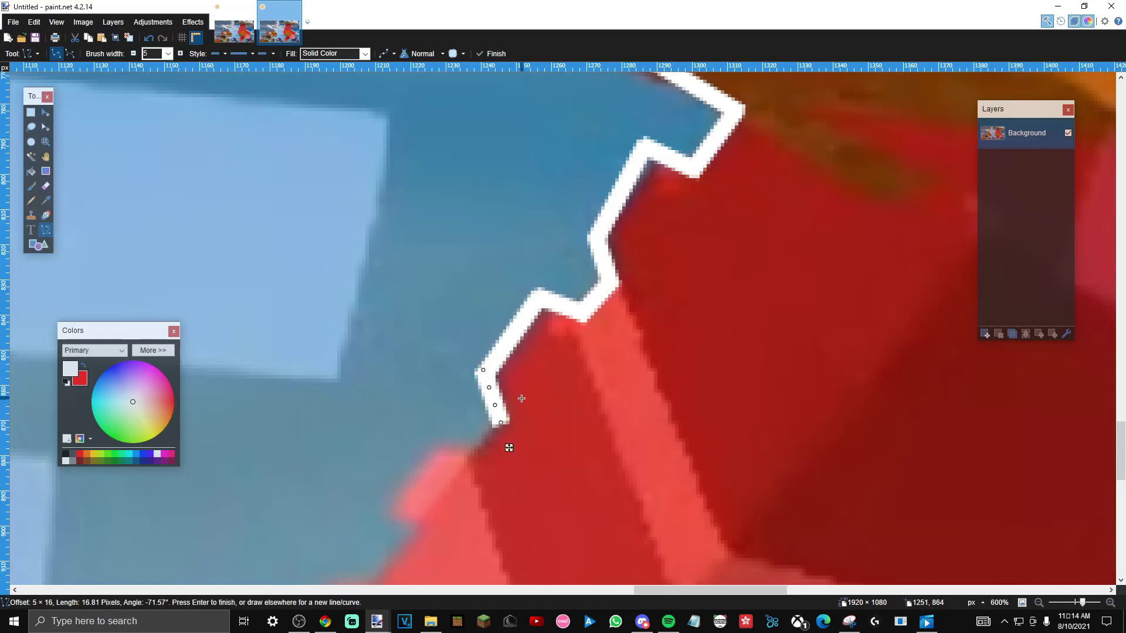
# Trace the remaining rear edge of the lower leg and the outline around the bottom of the foot.
pyautogui.scroll(-1, 543, 382)
pyautogui.scroll(-2, 506, 349)
pyautogui.hscroll(-2, 520, 254)
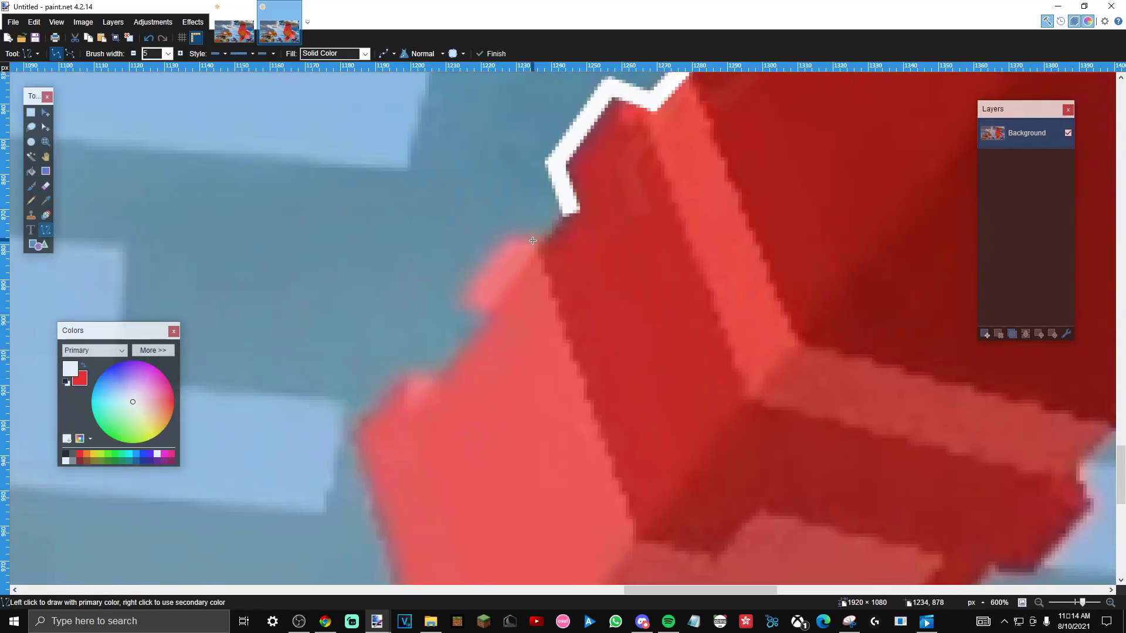
pyautogui.moveTo(638, 207); pyautogui.dragTo(607, 254)
pyautogui.moveTo(608, 255)
pyautogui.mouseDown()
pyautogui.moveTo(577, 231)
pyautogui.moveTo(528, 301)
pyautogui.moveTo(557, 319)
pyautogui.moveTo(515, 352)
pyautogui.moveTo(503, 382)
pyautogui.mouseUp()
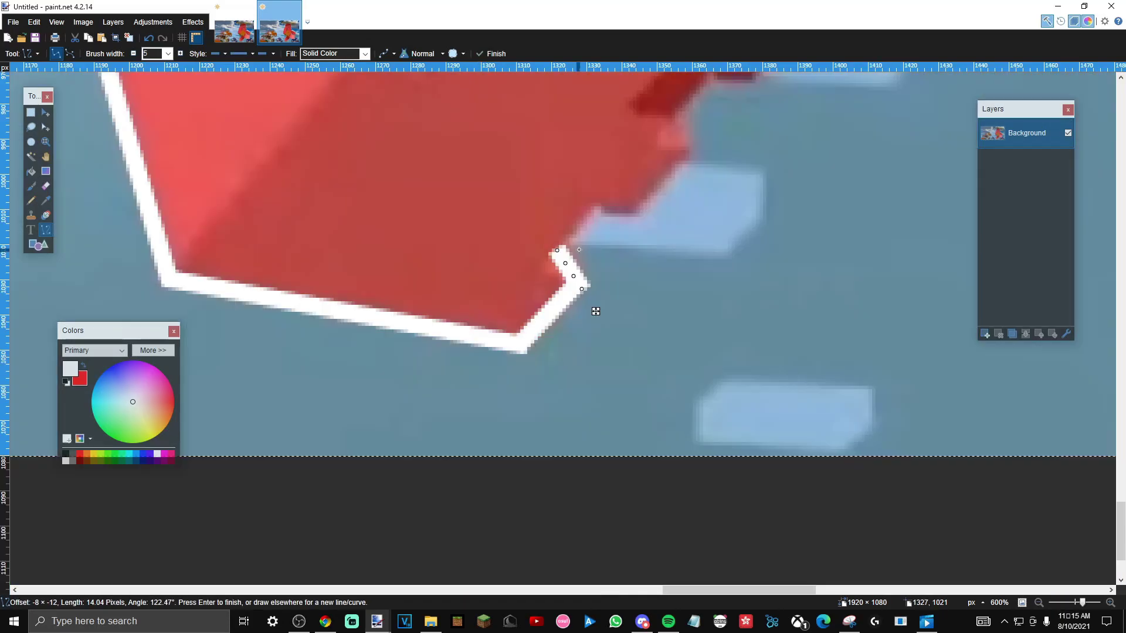
# Outline the stepped front edge of the player's lower leg from the foot upward with white line segments.
pyautogui.moveTo(556, 258)
pyautogui.mouseDown()
pyautogui.moveTo(599, 206)
pyautogui.moveTo(648, 221)
pyautogui.mouseUp()
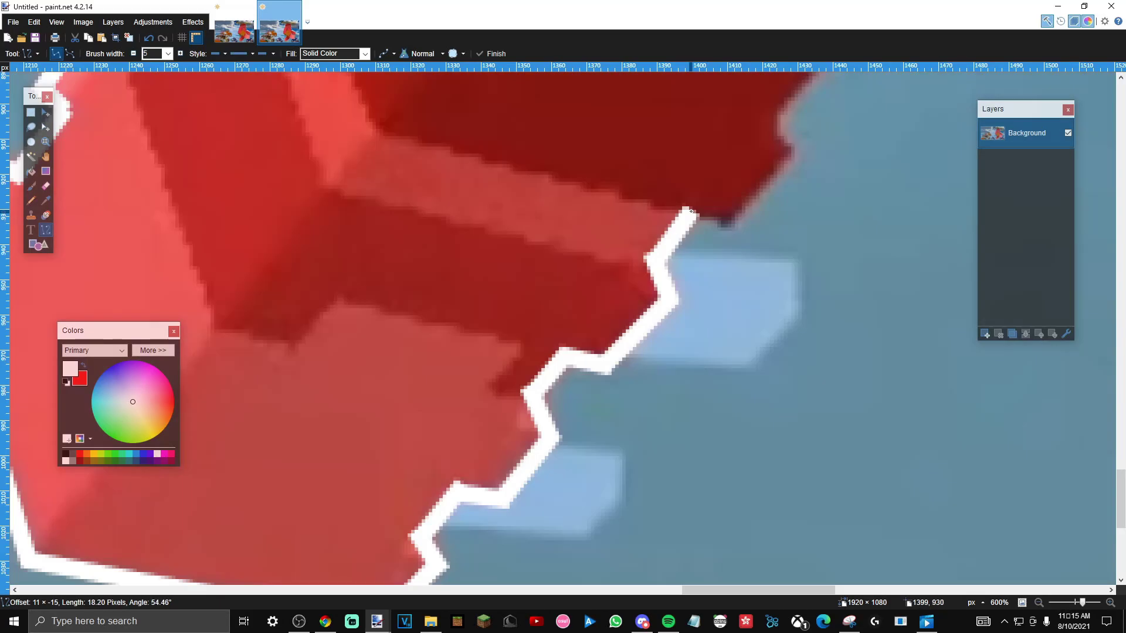
pyautogui.moveTo(691, 211); pyautogui.dragTo(691, 212)
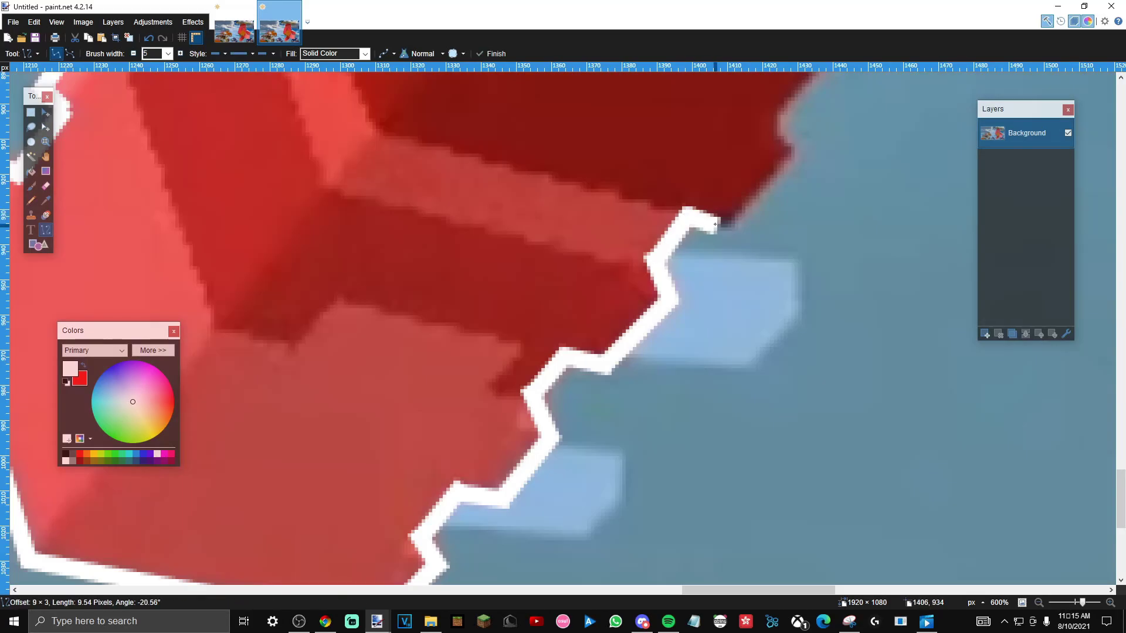
pyautogui.press('Return')
pyautogui.hscroll(4, 661, 285)
pyautogui.scroll(1, 643, 314)
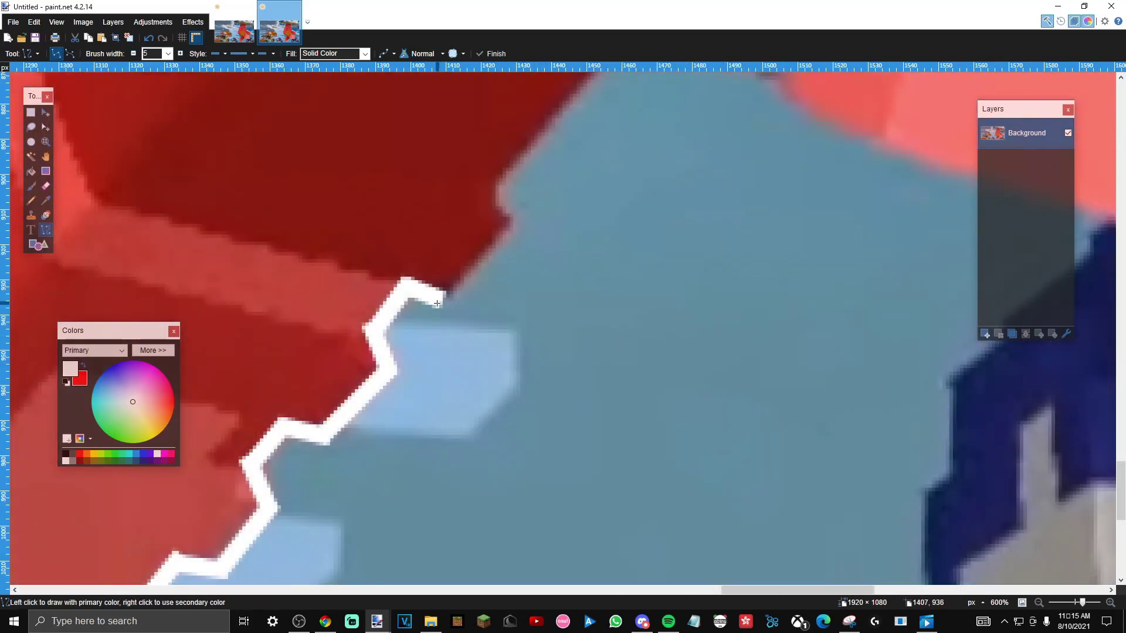
pyautogui.moveTo(435, 298)
pyautogui.mouseDown()
pyautogui.moveTo(528, 225)
pyautogui.moveTo(518, 217)
pyautogui.mouseUp()
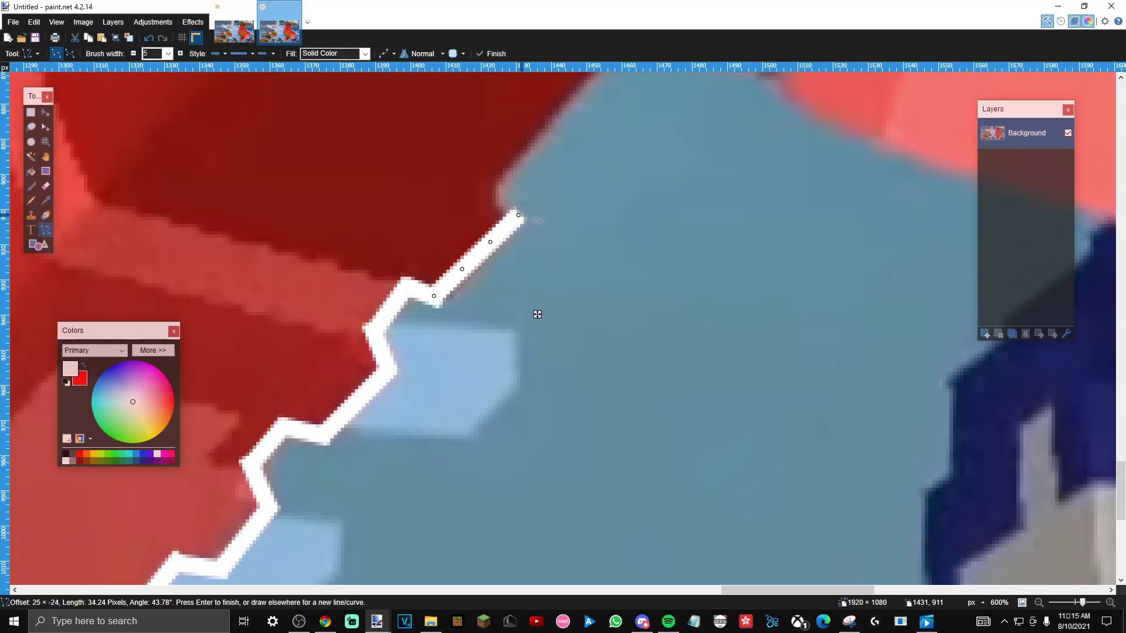
# Complete the lower leg's front edge and outline the underside, end and upper edge of the raised front leg.
pyautogui.scroll(3, 551, 318)
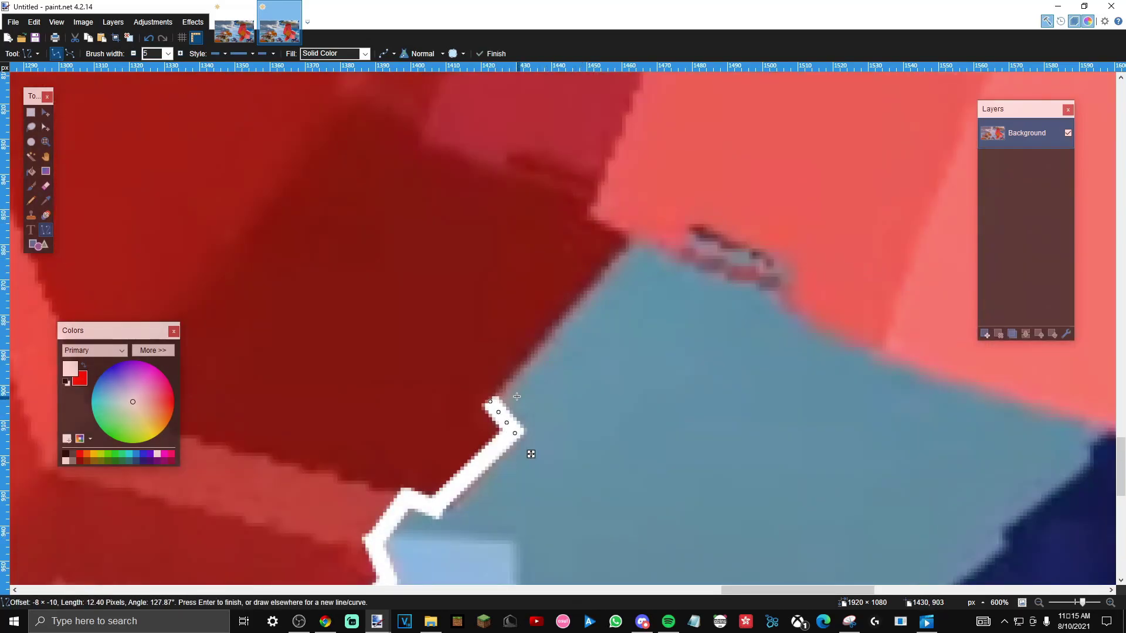
pyautogui.moveTo(495, 406)
pyautogui.mouseDown()
pyautogui.moveTo(639, 239)
pyautogui.moveTo(837, 402)
pyautogui.moveTo(867, 284)
pyautogui.moveTo(616, 281)
pyautogui.moveTo(808, 364)
pyautogui.moveTo(875, 352)
pyautogui.moveTo(857, 324)
pyautogui.moveTo(682, 306)
pyautogui.mouseUp()
pyautogui.press('Return')
pyautogui.scroll(6, 628, 287)
pyautogui.scroll(3, 844, 357)
pyautogui.scroll(3, 821, 317)
pyautogui.hscroll(-5, 798, 312)
pyautogui.moveTo(682, 306)
pyautogui.mouseDown()
pyautogui.moveTo(650, 325)
pyautogui.moveTo(502, 259)
pyautogui.moveTo(508, 228)
pyautogui.moveTo(677, 371)
pyautogui.mouseUp()
pyautogui.scroll(2, 505, 100)
pyautogui.moveTo(677, 372)
pyautogui.mouseDown()
pyautogui.moveTo(285, 205)
pyautogui.moveTo(433, 313)
pyautogui.mouseUp()
# Outline the underside, hand end and upper edge of the player's outstretched front arm.
pyautogui.scroll(-2, 704, 346)
pyautogui.hscroll(6, 704, 345)
pyautogui.moveTo(432, 313); pyautogui.dragTo(680, 388)
pyautogui.scroll(6, 692, 381)
pyautogui.moveTo(680, 387)
pyautogui.mouseDown()
pyautogui.moveTo(723, 445)
pyautogui.moveTo(766, 454)
pyautogui.mouseUp()
pyautogui.moveTo(766, 455)
pyautogui.mouseDown()
pyautogui.moveTo(641, 383)
pyautogui.moveTo(649, 364)
pyautogui.moveTo(343, 312)
pyautogui.mouseUp()
# Trace the white outline from the front shoulder up around the player's neck and chin.
pyautogui.scroll(5, 498, 337)
pyautogui.hscroll(-6, 499, 337)
pyautogui.moveTo(343, 311)
pyautogui.mouseDown()
pyautogui.moveTo(342, 235)
pyautogui.moveTo(299, 214)
pyautogui.moveTo(418, 138)
pyautogui.mouseUp()
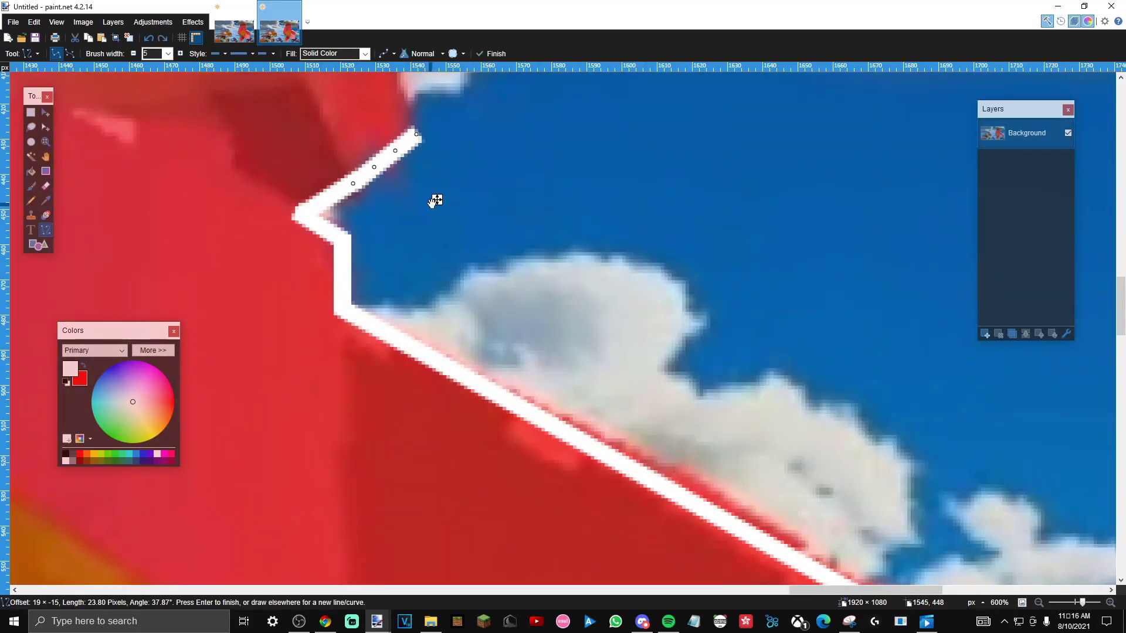
pyautogui.scroll(5, 508, 296)
pyautogui.hscroll(2, 509, 296)
pyautogui.scroll(-2, 336, 324)
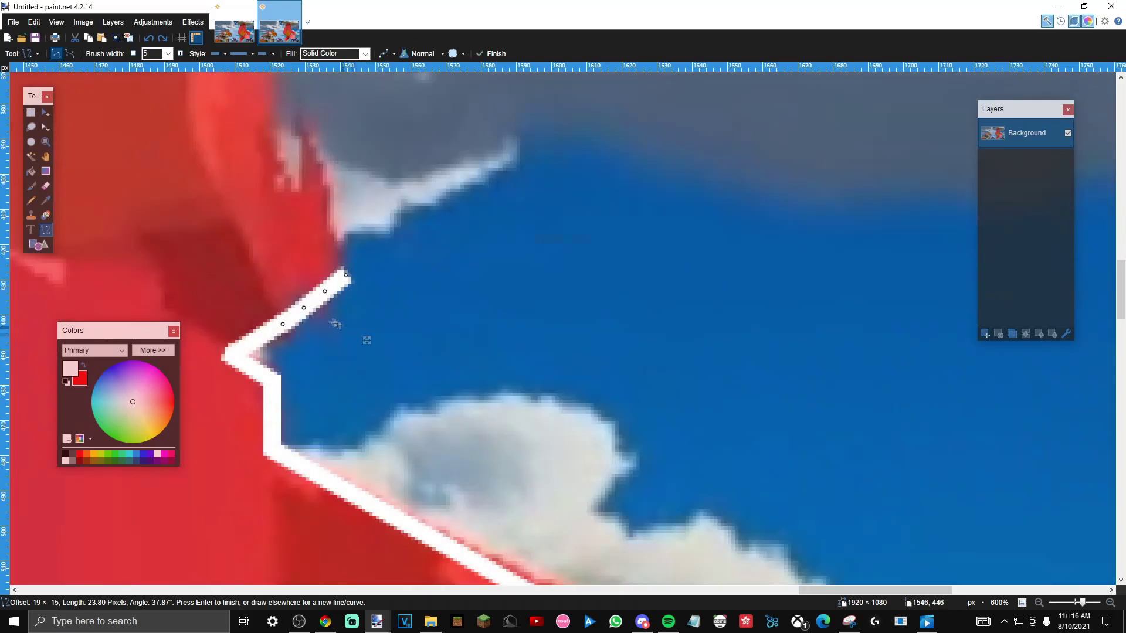
pyautogui.moveTo(303, 309)
pyautogui.mouseDown()
pyautogui.moveTo(359, 344)
pyautogui.moveTo(345, 341)
pyautogui.moveTo(314, 294)
pyautogui.moveTo(289, 297)
pyautogui.moveTo(302, 292)
pyautogui.moveTo(330, 205)
pyautogui.moveTo(306, 130)
pyautogui.mouseUp()
pyautogui.press('Return')
pyautogui.scroll(2, 295, 316)
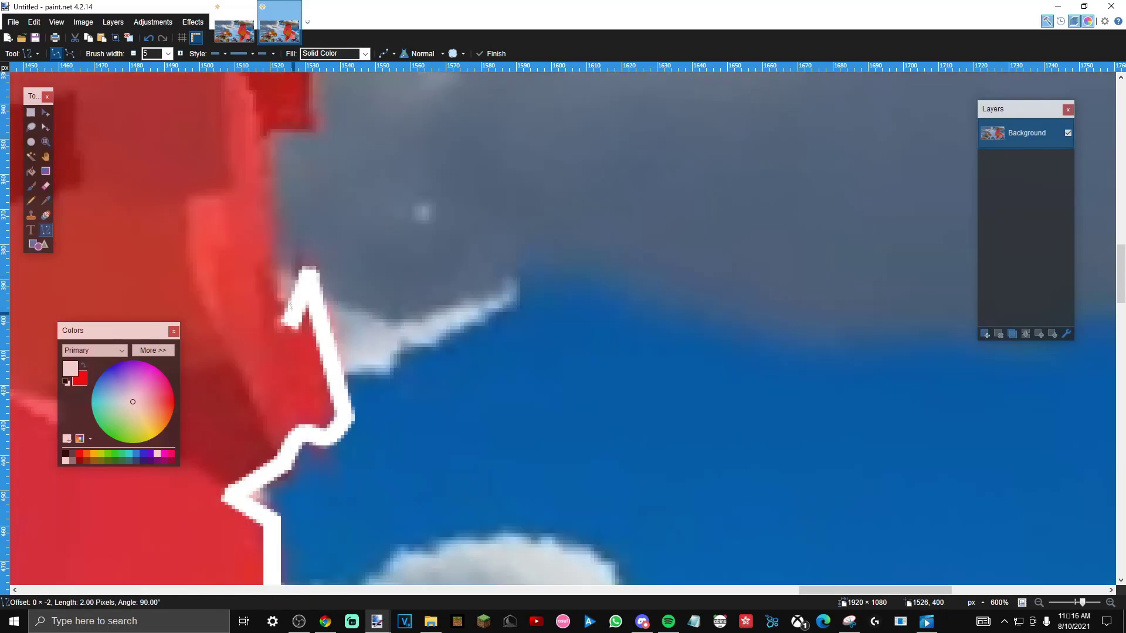
# Outline the lower front edge of the player's face up to the protruding dark red section.
pyautogui.moveTo(293, 320); pyautogui.dragTo(265, 130)
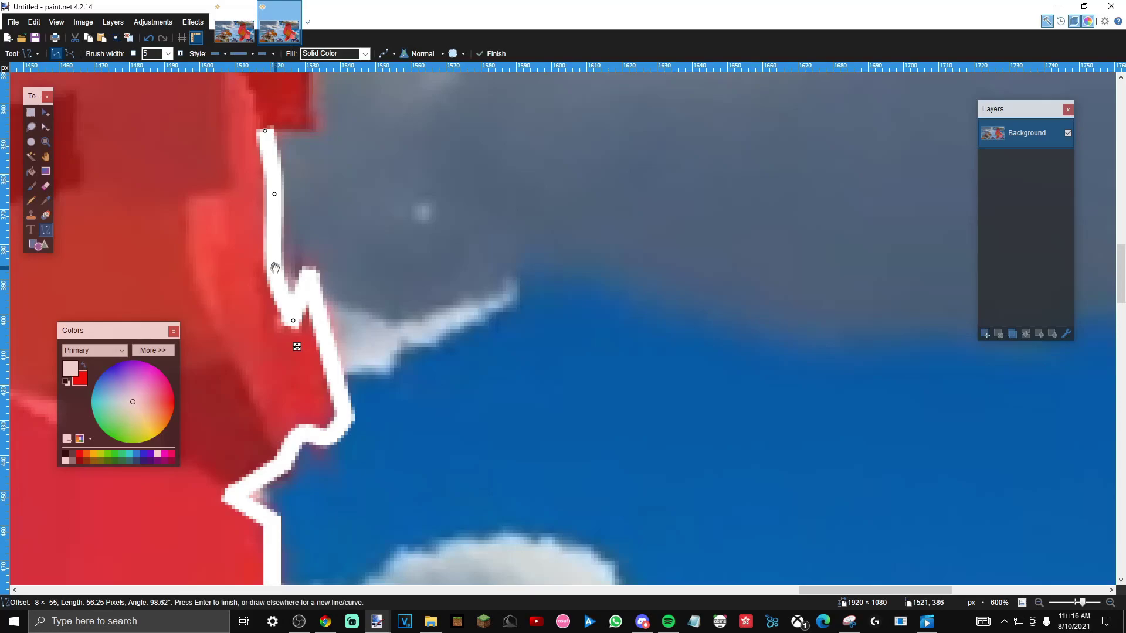
pyautogui.press('Return')
pyautogui.scroll(3, 305, 346)
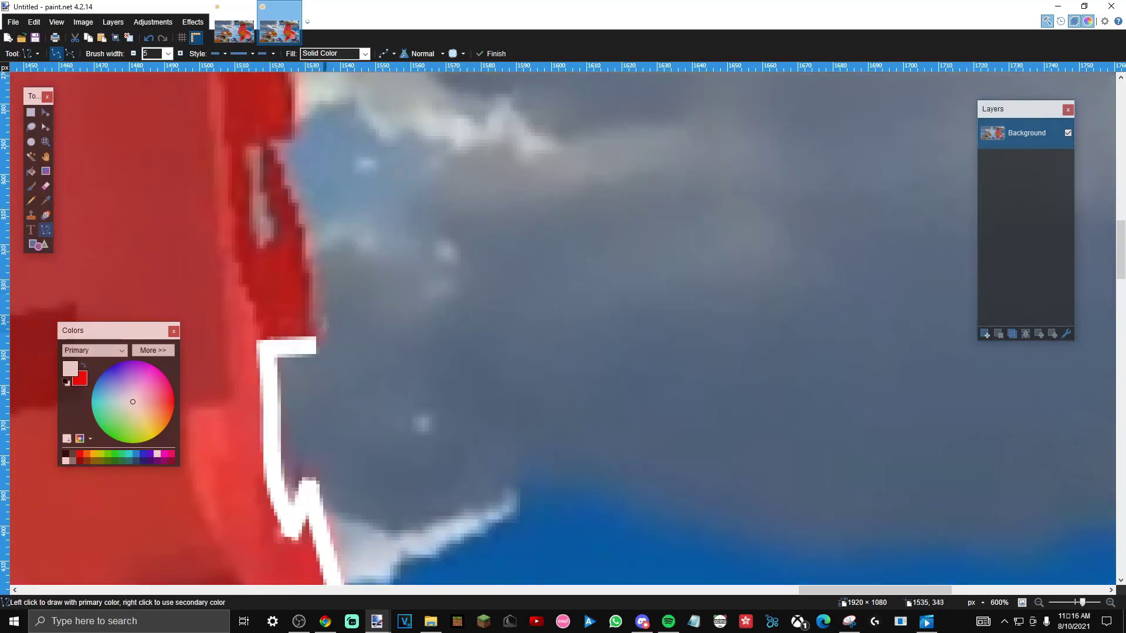
# Trace the upper front edge of the face and bend the line to follow the rounded contour.
pyautogui.moveTo(309, 349)
pyautogui.mouseDown()
pyautogui.moveTo(281, 144)
pyautogui.moveTo(295, 346)
pyautogui.moveTo(258, 209)
pyautogui.mouseUp()
pyautogui.press('Return')
pyautogui.scroll(3, 281, 235)
pyautogui.scroll(4, 296, 347)
pyautogui.scroll(-2, 282, 281)
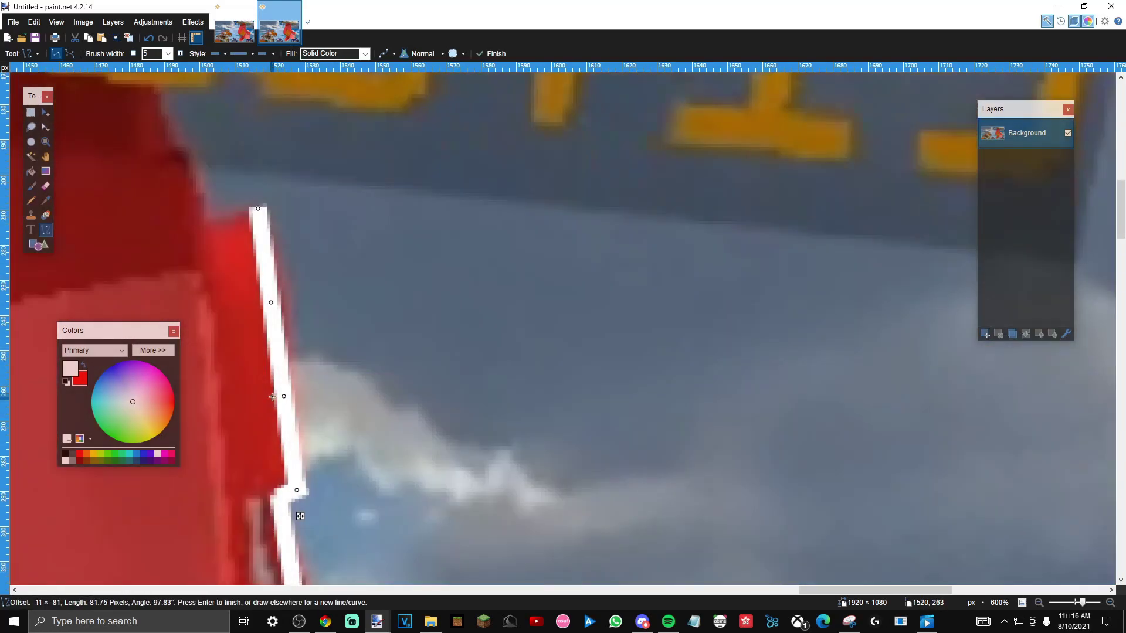
pyautogui.moveTo(284, 392); pyautogui.dragTo(296, 391)
pyautogui.moveTo(272, 301); pyautogui.dragTo(288, 301)
pyautogui.press('Return')
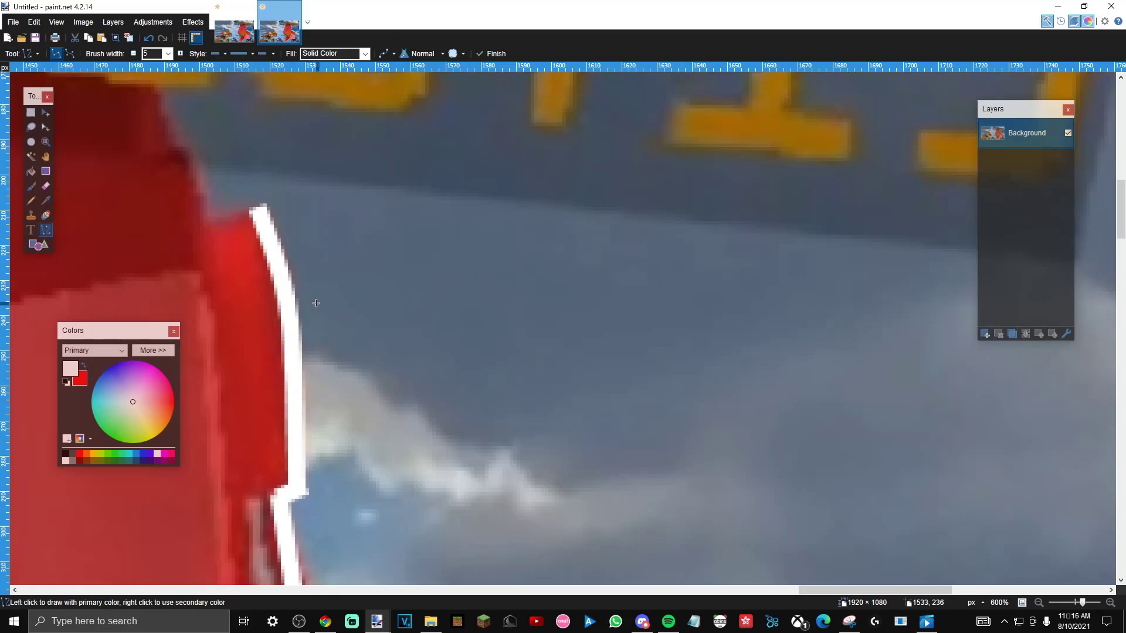
# Close the outline from the player's forehead to the name tag and around the tag's remaining edges.
pyautogui.scroll(2, 317, 302)
pyautogui.hscroll(-4, 411, 319)
pyautogui.moveTo(543, 356)
pyautogui.mouseDown()
pyautogui.moveTo(486, 366)
pyautogui.moveTo(475, 303)
pyautogui.moveTo(509, 406)
pyautogui.mouseUp()
pyautogui.press('Return')
pyautogui.hscroll(5, 493, 375)
pyautogui.press('Return')
pyautogui.scroll(-8, 509, 405)
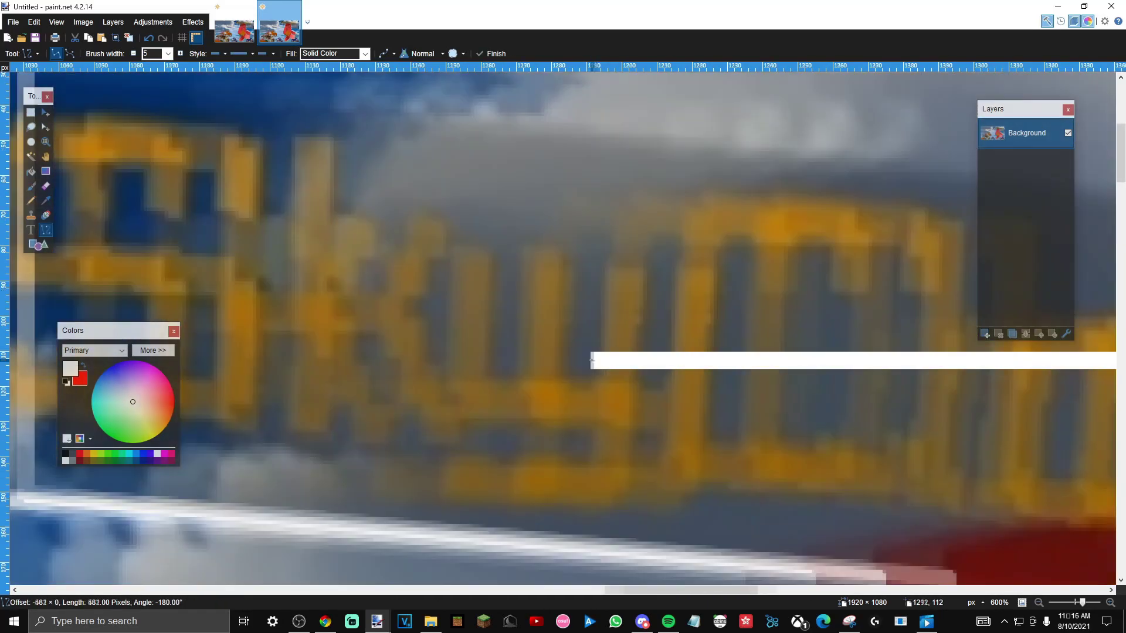
pyautogui.scroll(-4, 654, 310)
pyautogui.hscroll(4, 586, 340)
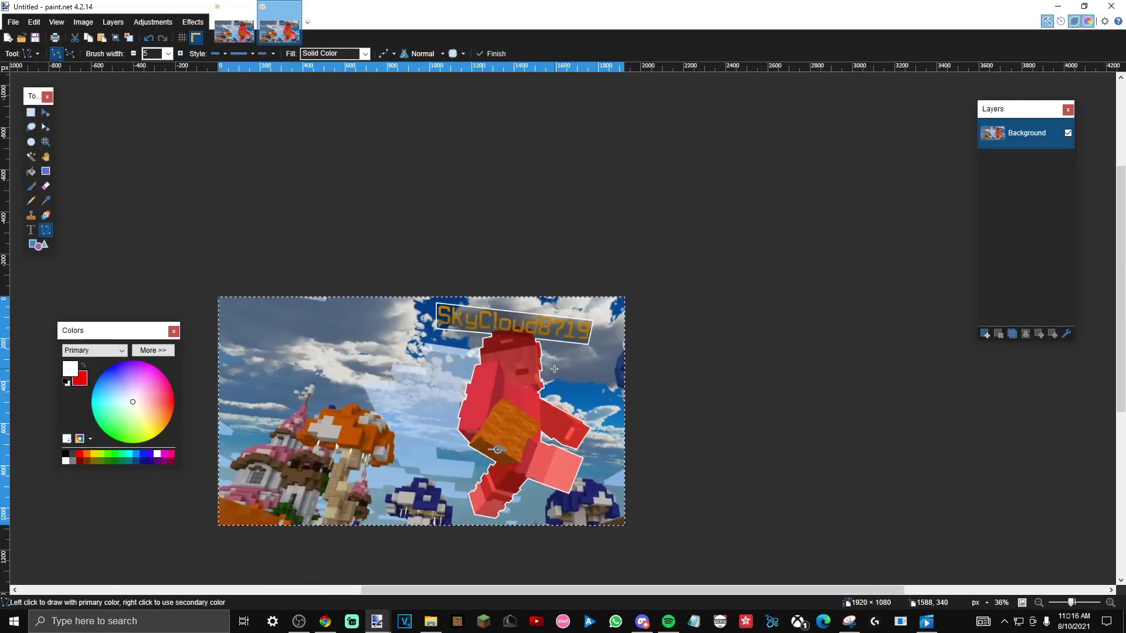
pyautogui.scroll(-2, 548, 364)
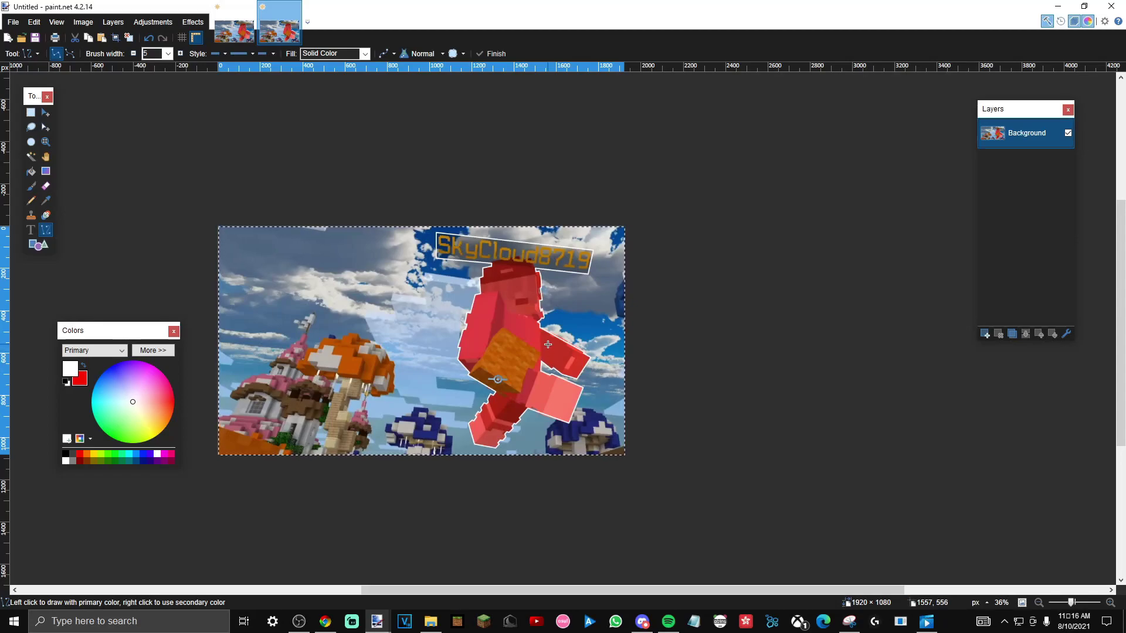
# Select the outlined player and name tag with the Magic Wand at 50% tolerance.
pyautogui.click(31, 157)
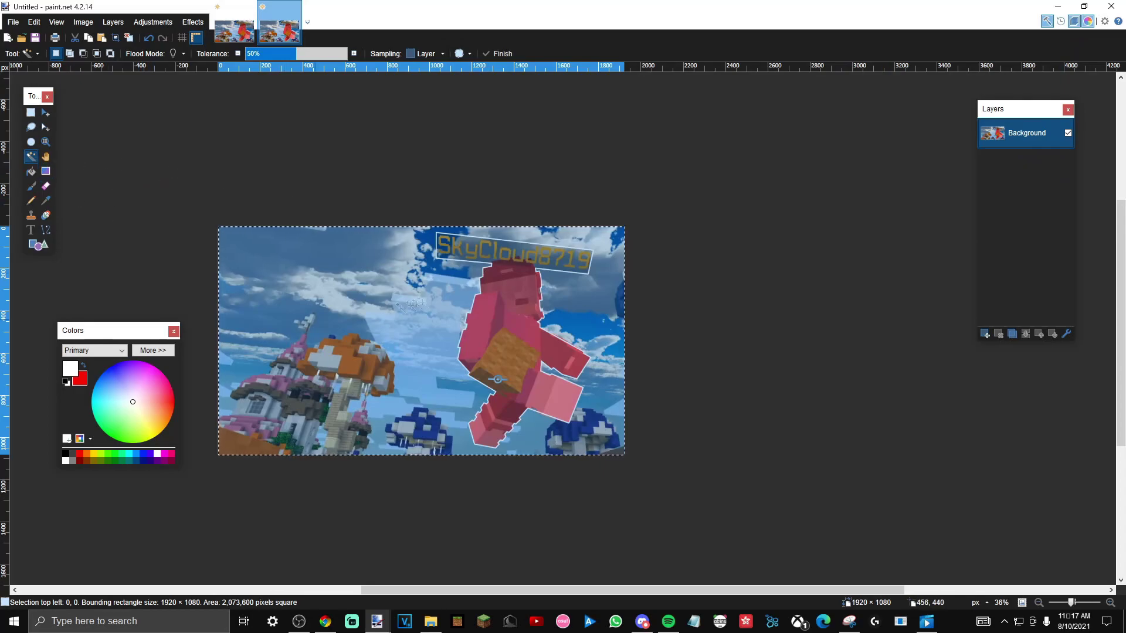
pyautogui.keyDown('ctrl'); pyautogui.scroll(5, 524, 323); pyautogui.keyUp('ctrl')
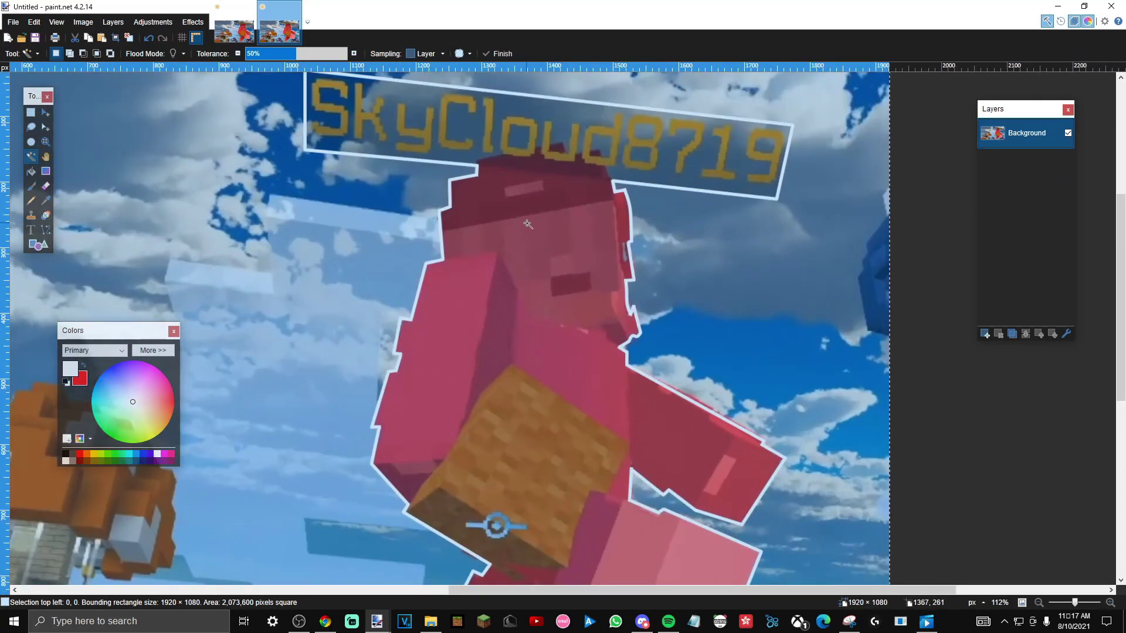
pyautogui.click(531, 242)
pyautogui.keyDown('ctrl'); pyautogui.scroll(-4, 562, 321); pyautogui.keyUp('ctrl')
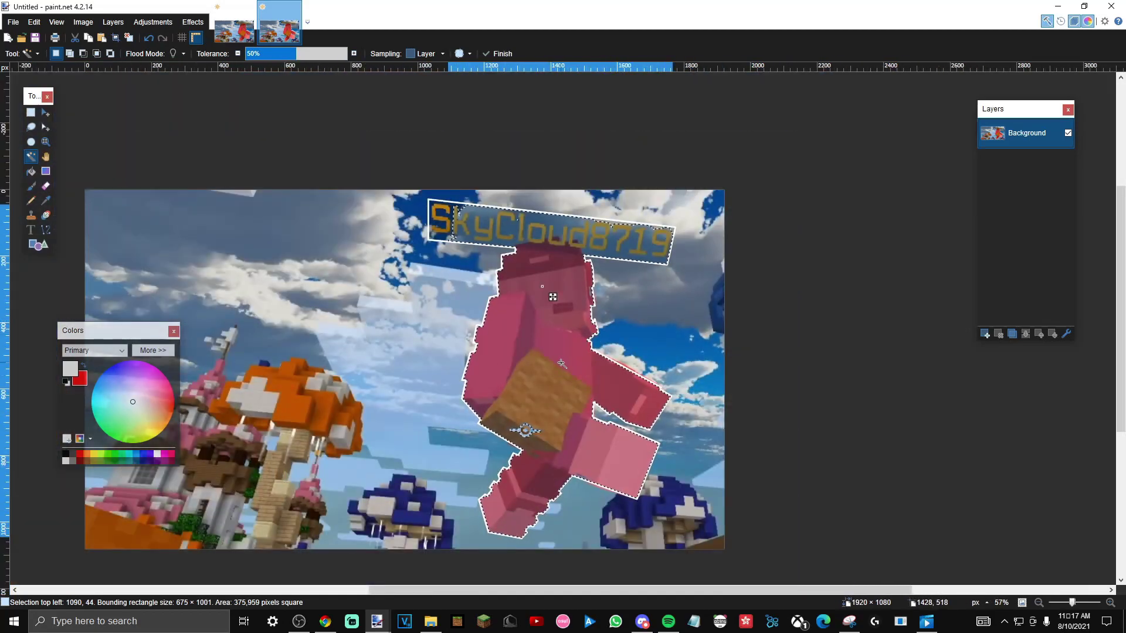
# Add the blue crosshair over the wooden block to the player selection with the Magic Wand.
pyautogui.keyDown('ctrl'); pyautogui.scroll(3, 561, 365); pyautogui.keyUp('ctrl')
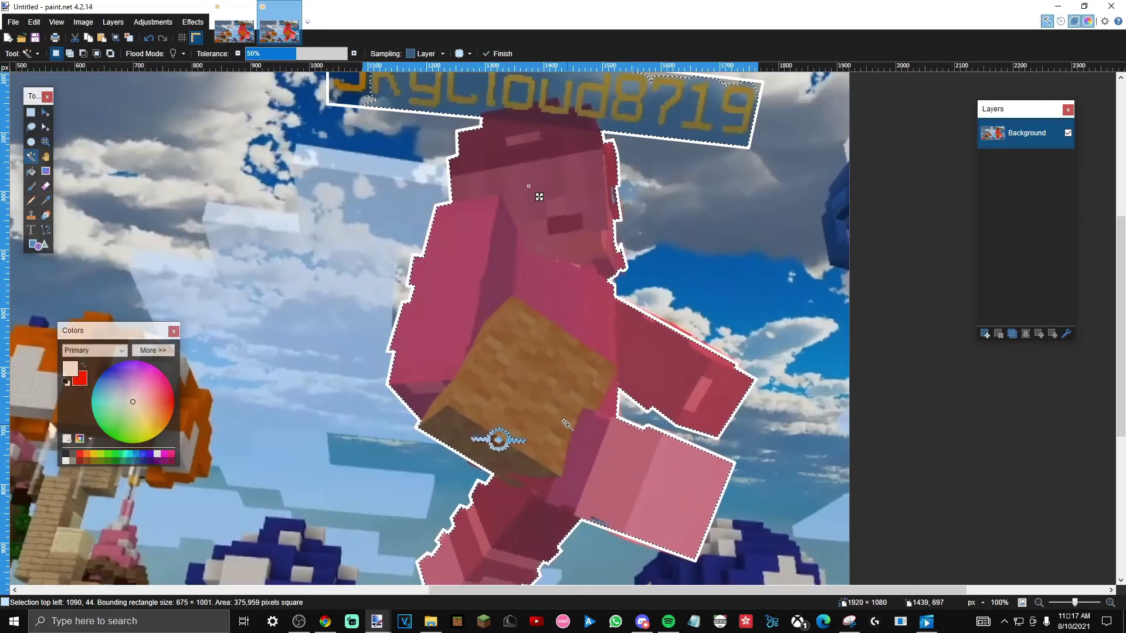
pyautogui.keyDown('ctrl'); pyautogui.scroll(5, 562, 418); pyautogui.keyUp('ctrl')
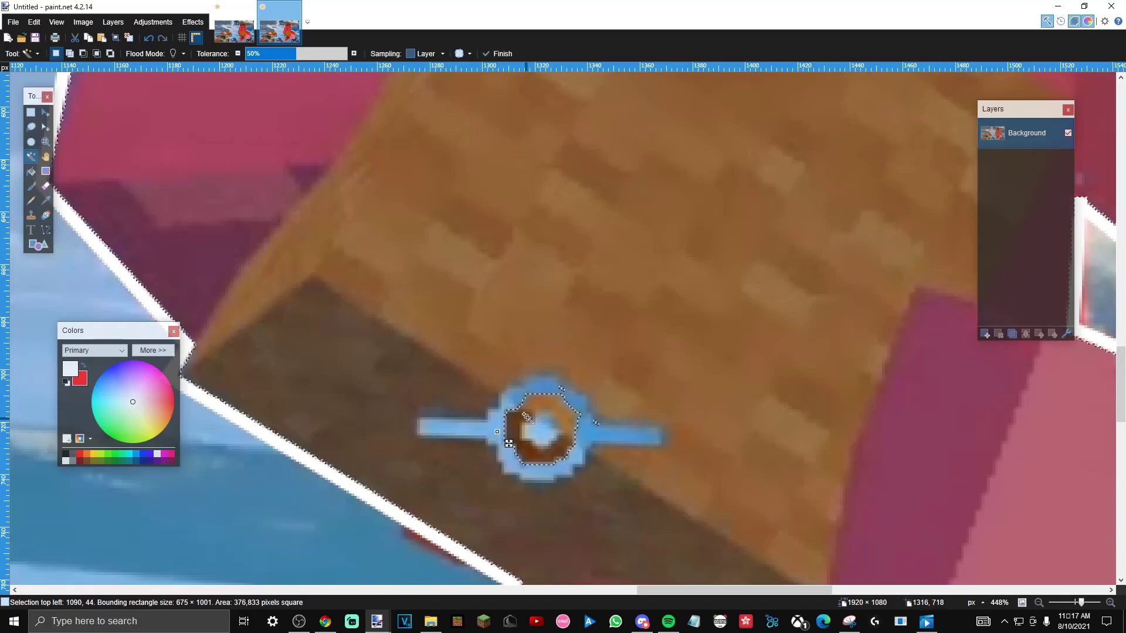
pyautogui.keyDown('ctrl'); pyautogui.scroll(-5, 526, 417); pyautogui.keyUp('ctrl')
pyautogui.keyDown('ctrl'); pyautogui.scroll(3, 526, 418); pyautogui.keyUp('ctrl')
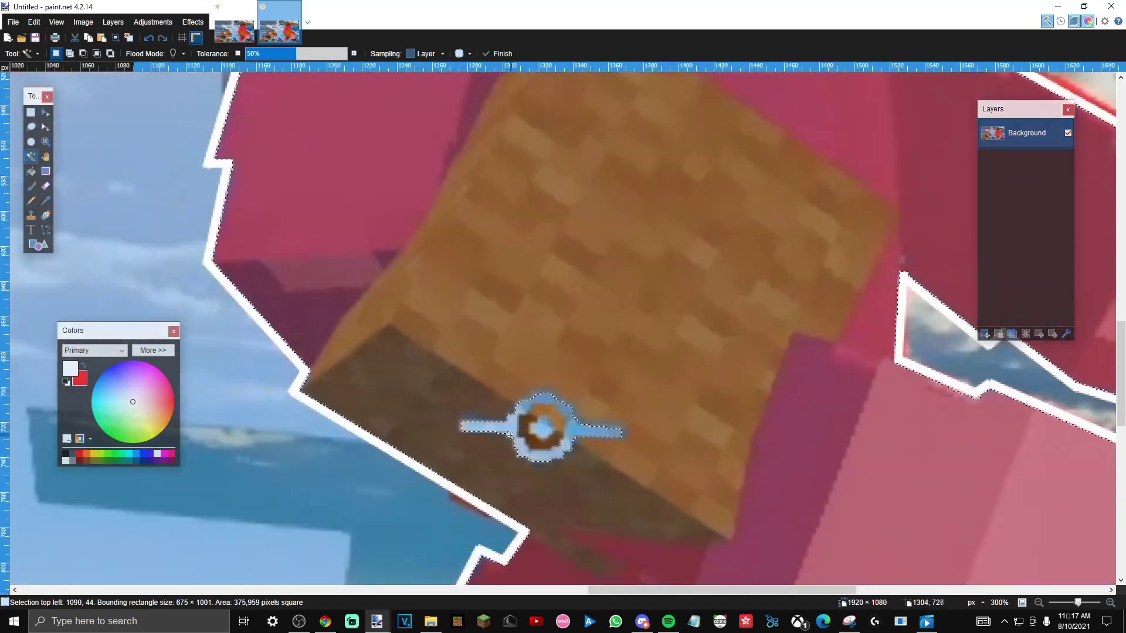
pyautogui.click(511, 427)
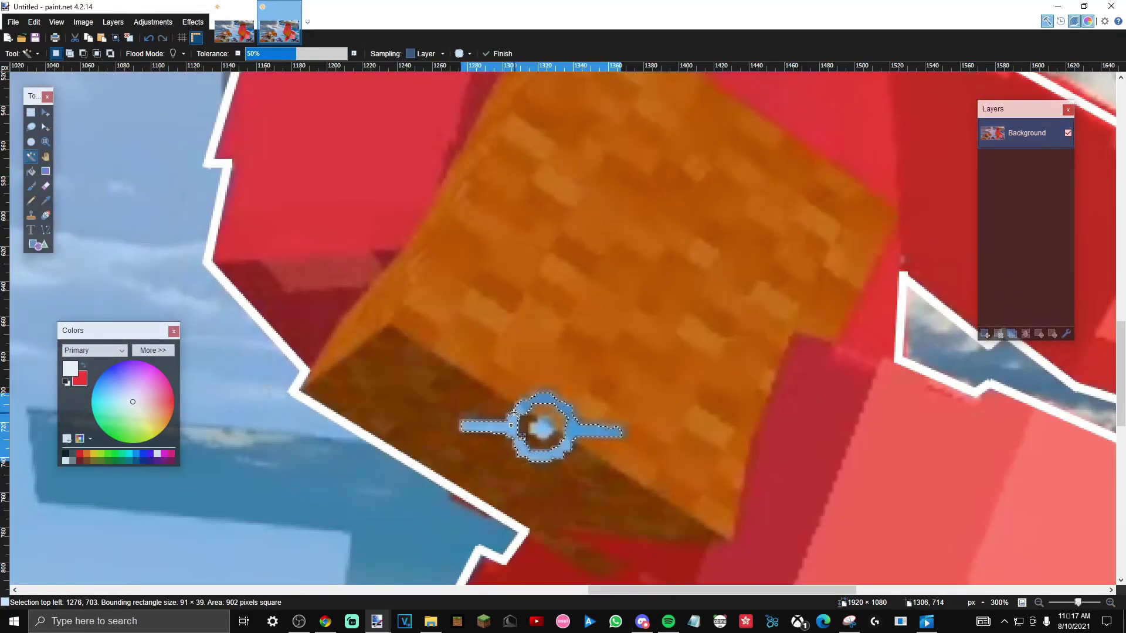
pyautogui.hotkey('ctrl', 'z')
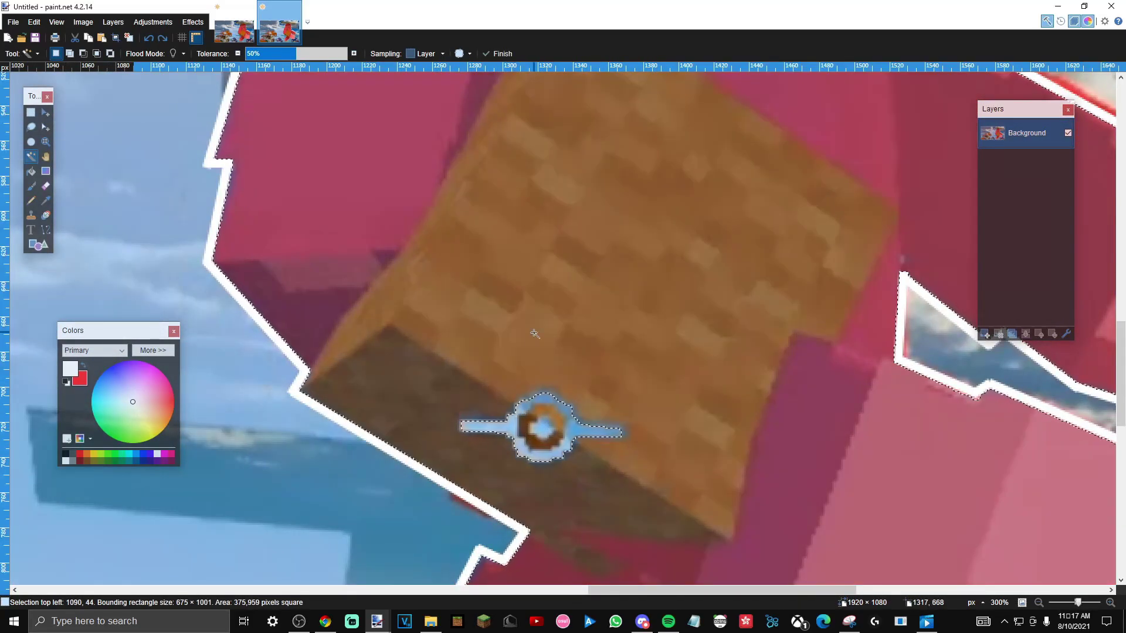
pyautogui.keyDown('ctrl'); pyautogui.scroll(3, 525, 434); pyautogui.keyUp('ctrl')
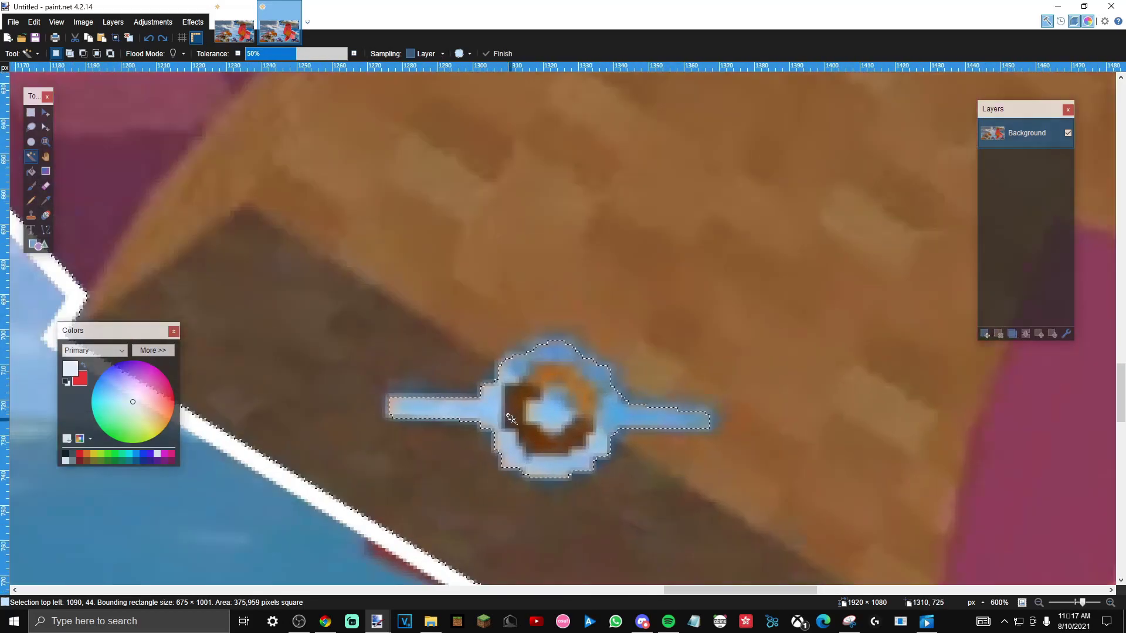
pyautogui.keyDown('ctrl'); pyautogui.click(488, 416); pyautogui.keyUp('ctrl')
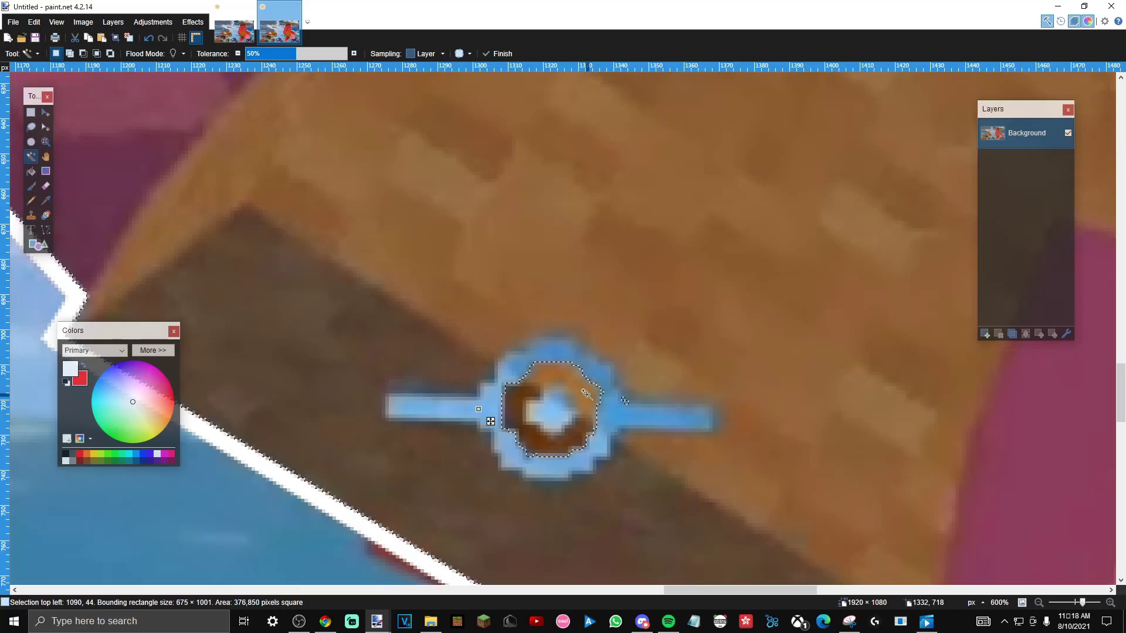
# Add the still unselected parts at the start of the name tag to the player selection.
pyautogui.keyDown('ctrl'); pyautogui.scroll(-6, 586, 394); pyautogui.keyUp('ctrl')
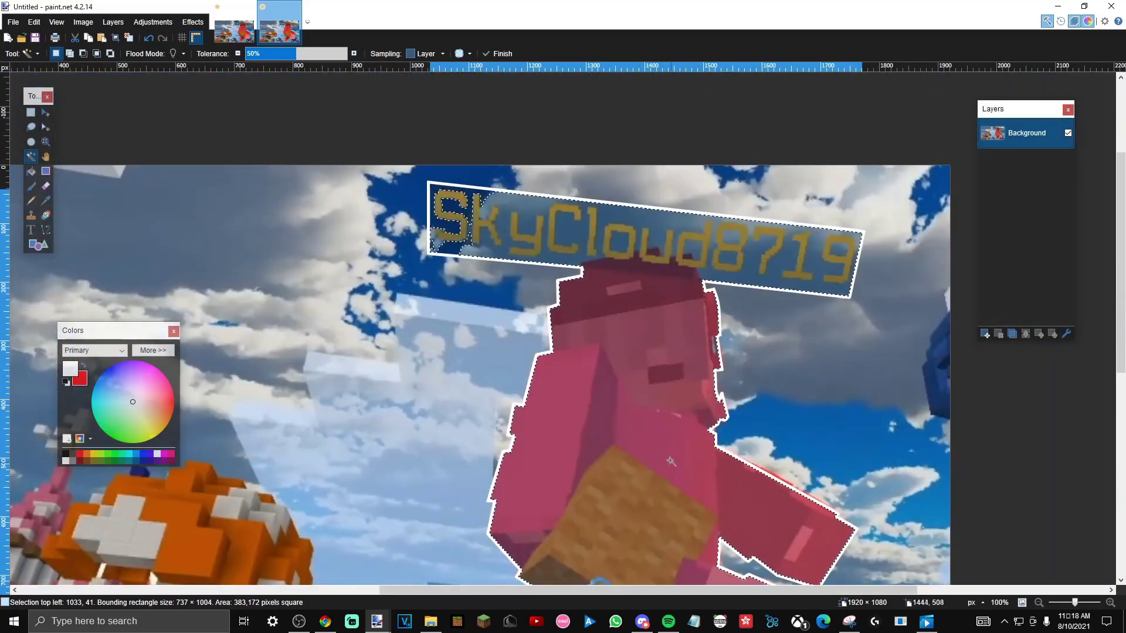
pyautogui.keyDown('ctrl'); pyautogui.click(516, 350); pyautogui.keyUp('ctrl')
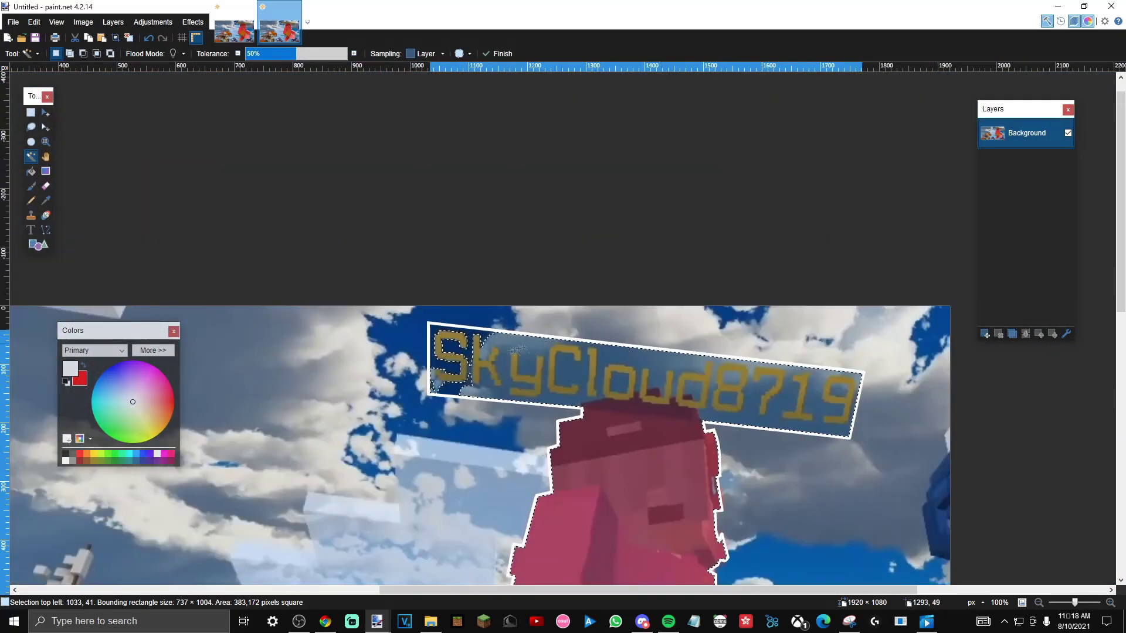
pyautogui.keyDown('ctrl'); pyautogui.click(465, 350); pyautogui.keyUp('ctrl')
pyautogui.keyDown('ctrl'); pyautogui.scroll(-2, 659, 361); pyautogui.keyUp('ctrl')
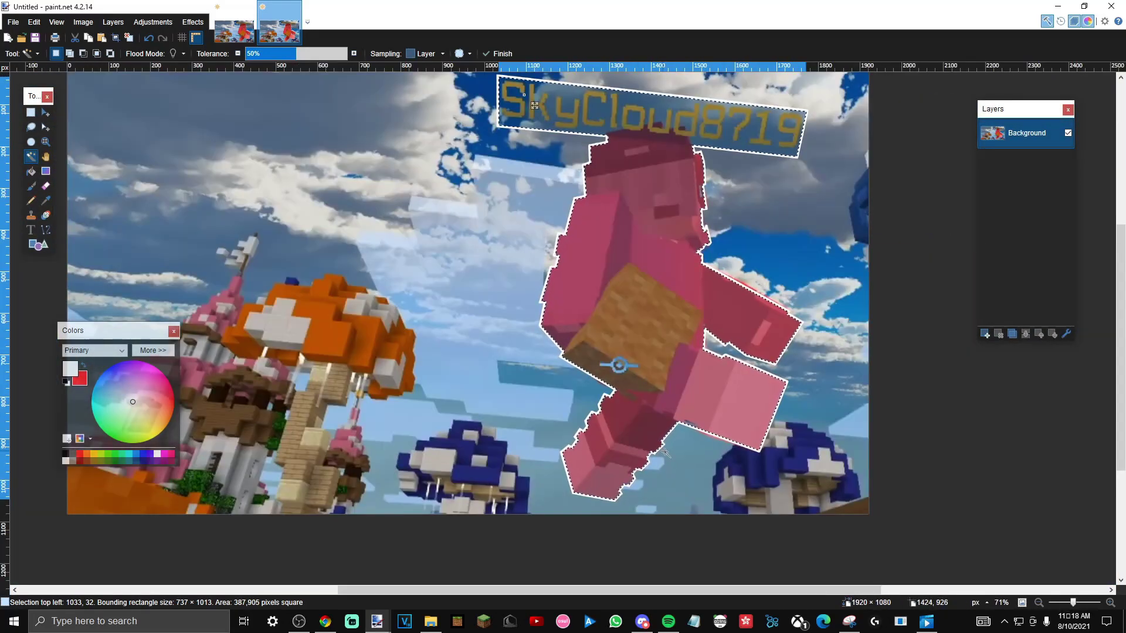
pyautogui.keyDown('ctrl'); pyautogui.scroll(-3, 723, 361); pyautogui.keyUp('ctrl')
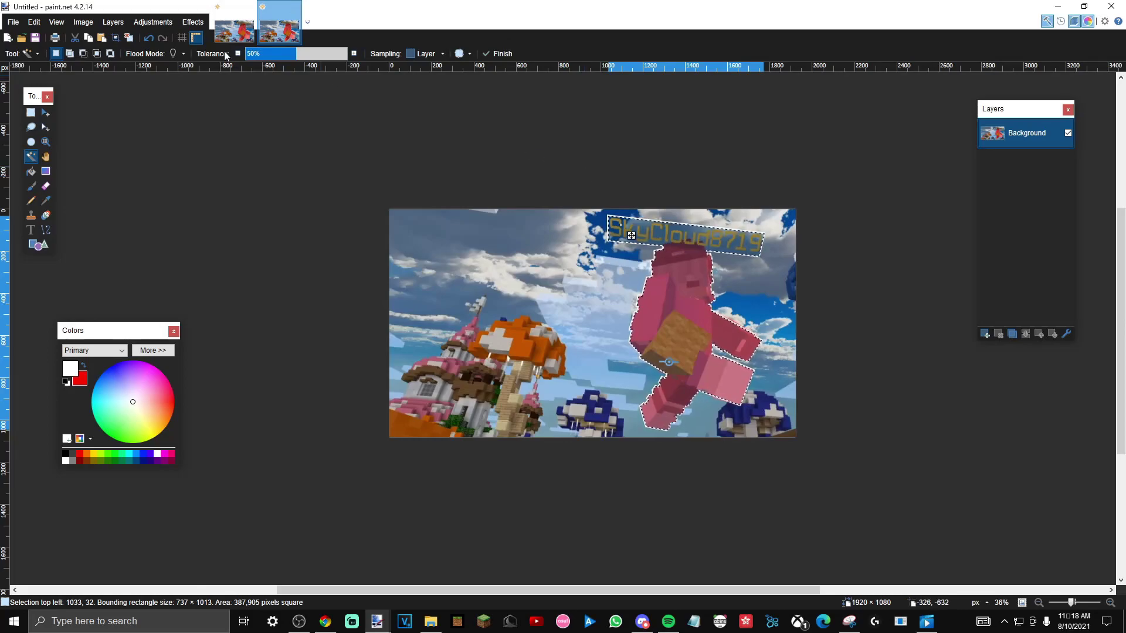
# Paste the player cutout onto a new layer in the image without the hand-drawn outline, and select the whole canvas on the Background layer.
pyautogui.hotkey('ctrl', 'Tab')
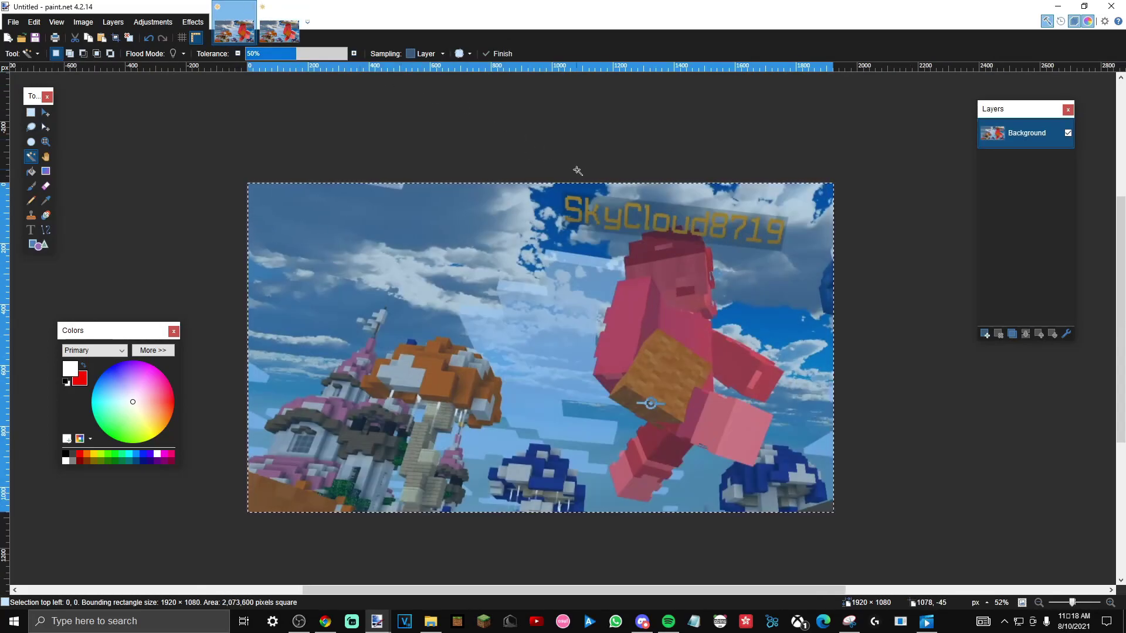
pyautogui.click(986, 334)
pyautogui.keyDown('ctrl'); pyautogui.scroll(-2, 782, 388); pyautogui.keyUp('ctrl')
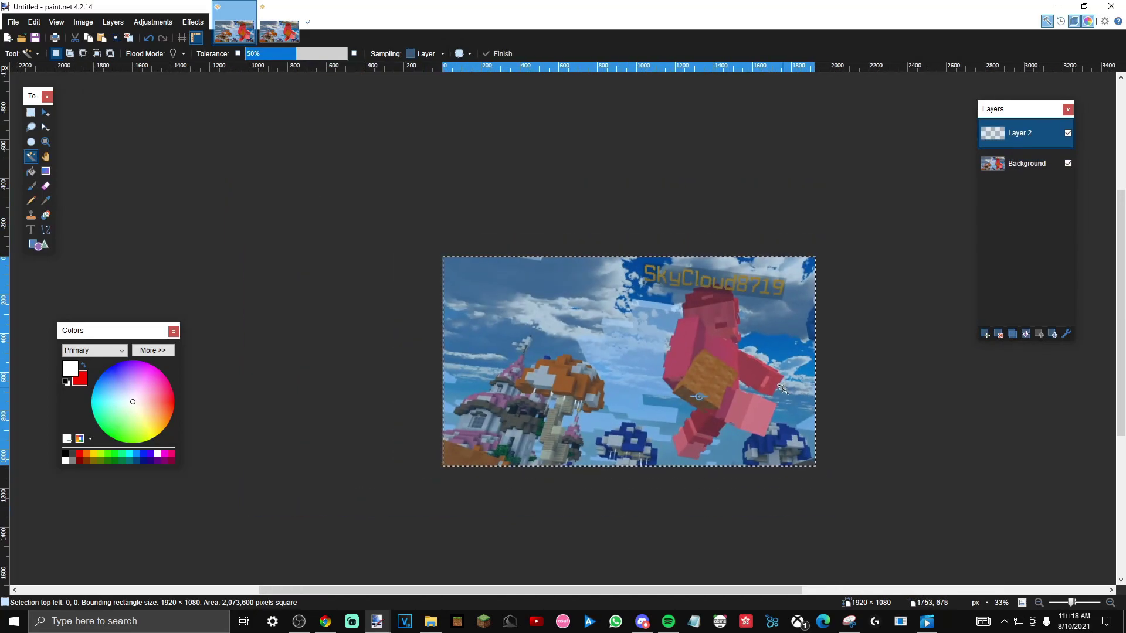
pyautogui.hotkey('ctrl', 'v')
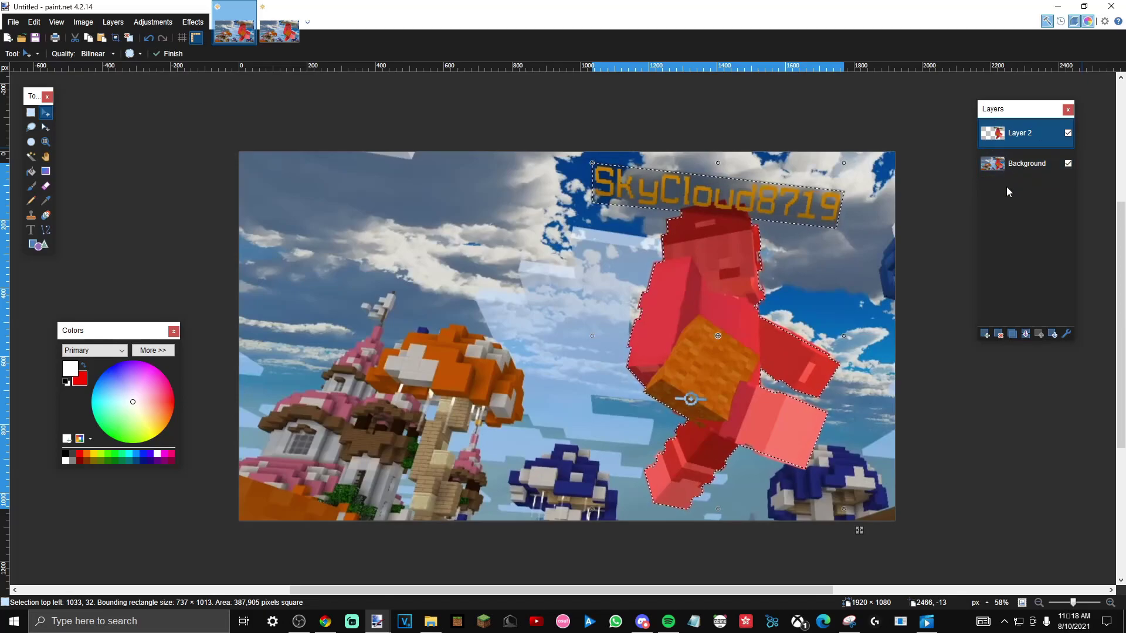
pyautogui.hotkey('ctrl', 'a')
pyautogui.click(1030, 168)
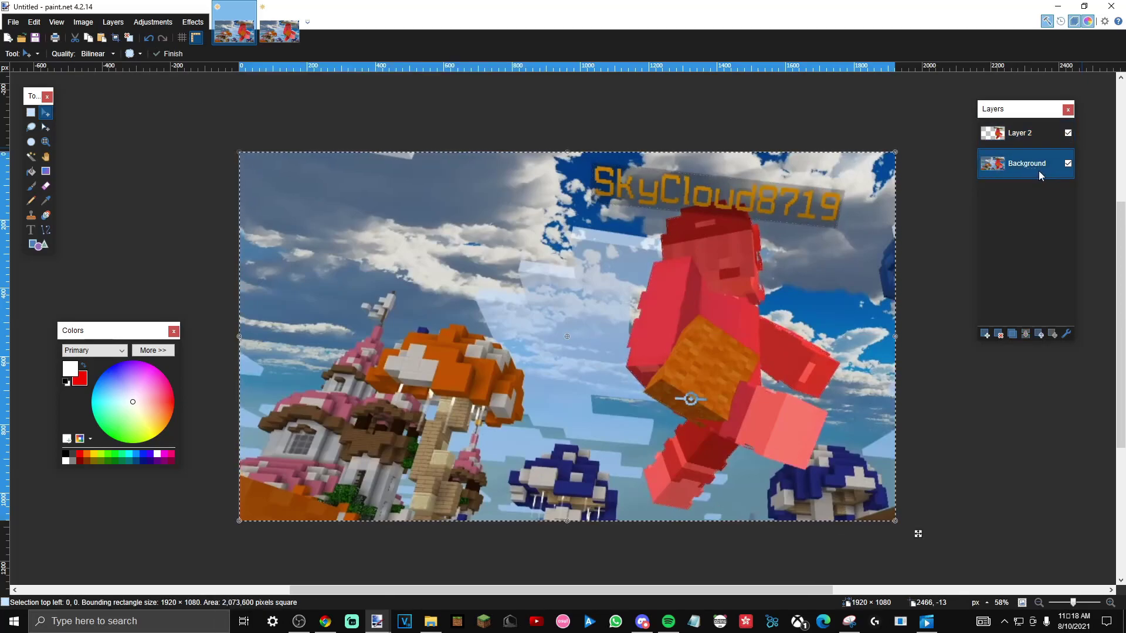
pyautogui.click(193, 22)
pyautogui.moveTo(211, 52)
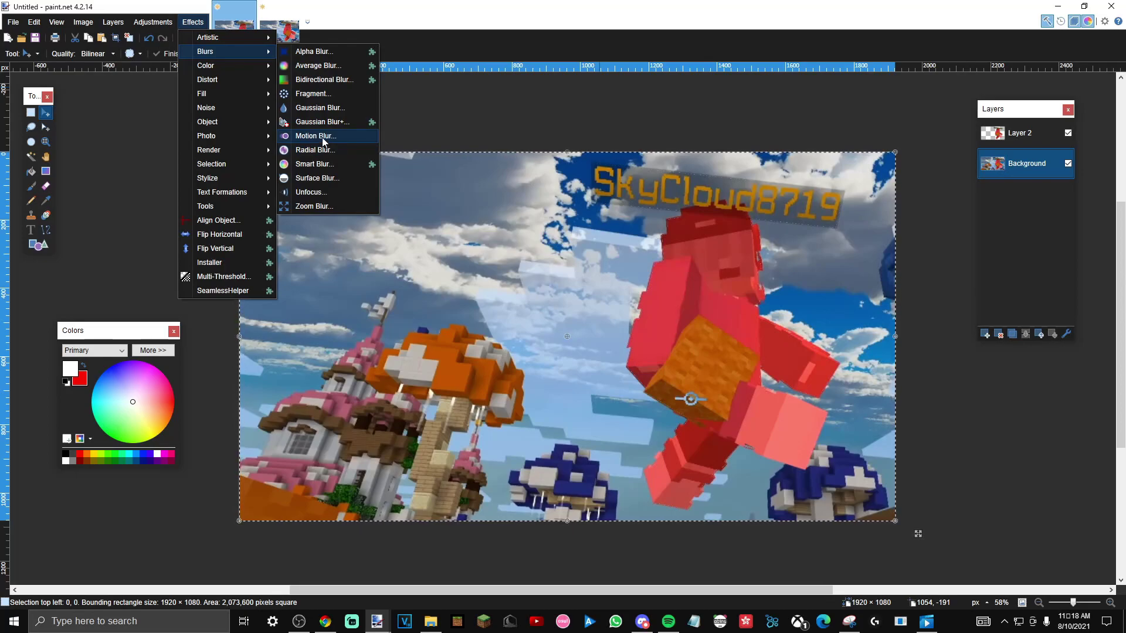
pyautogui.click(316, 65)
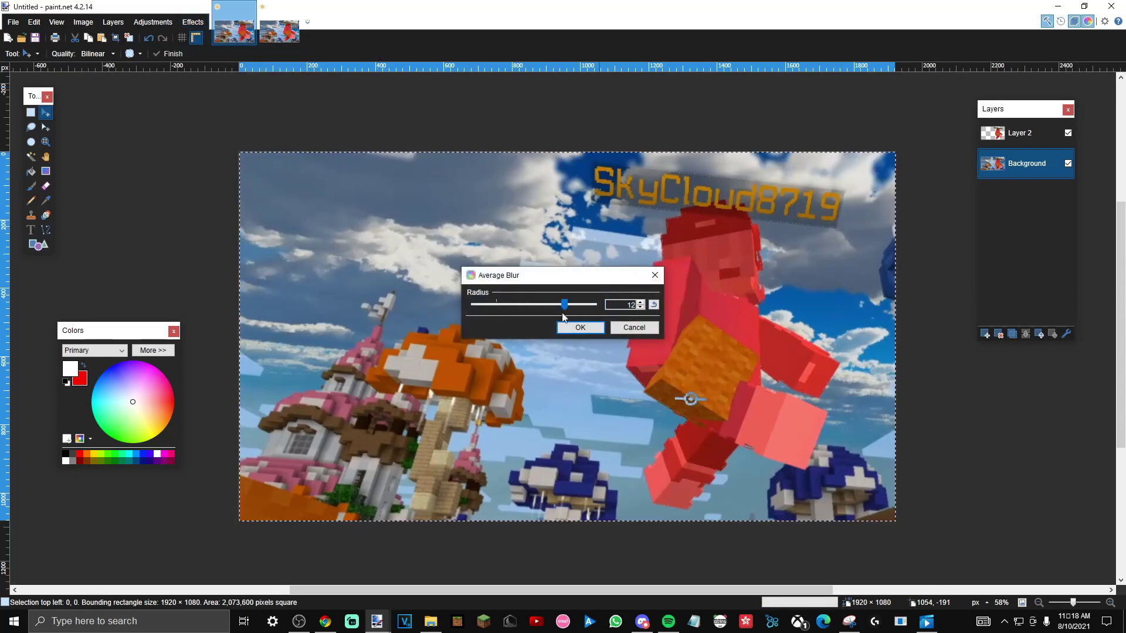
pyautogui.click(628, 329)
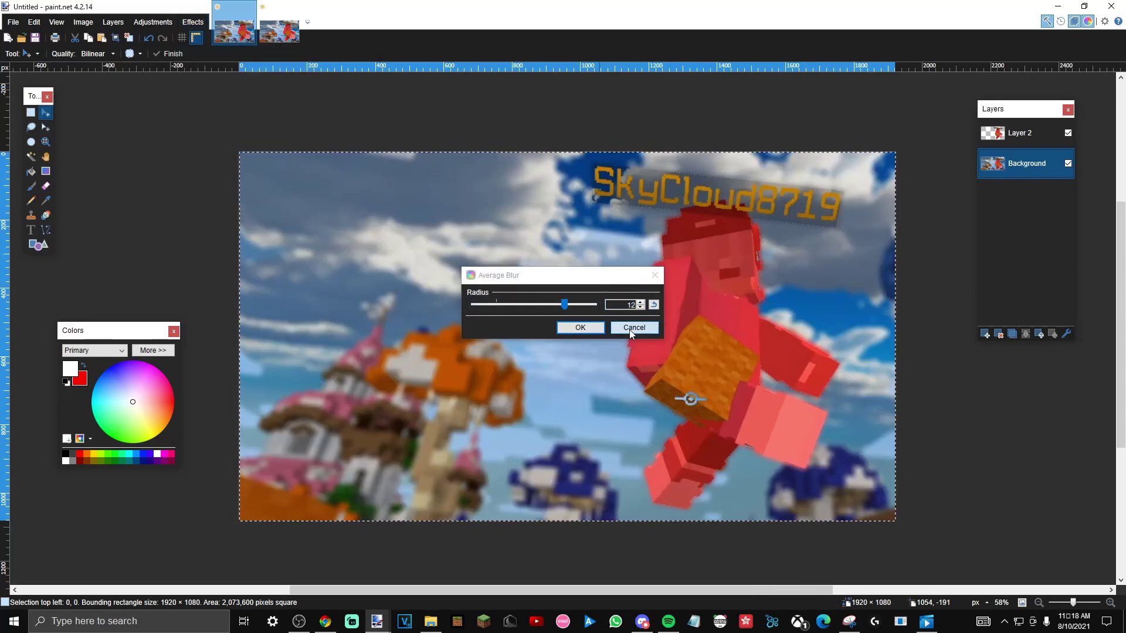
# Apply a Radial Blur to the Background layer with angle 2.00, center 0.45 and 0.07, and quality 2.
pyautogui.click(185, 23)
pyautogui.moveTo(231, 52)
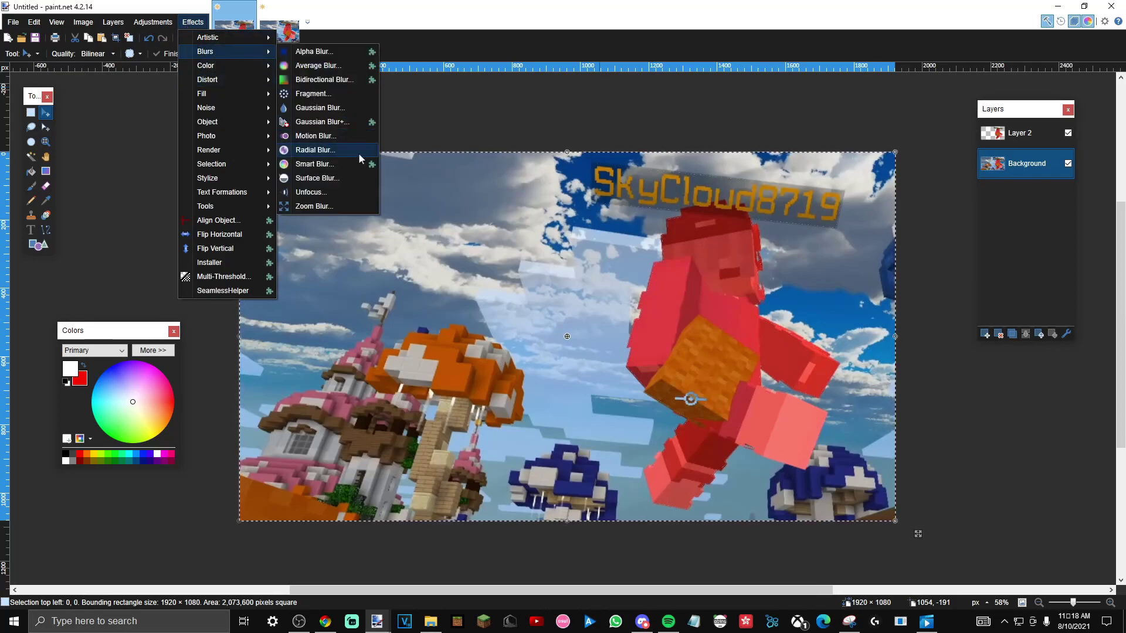
pyautogui.click(315, 150)
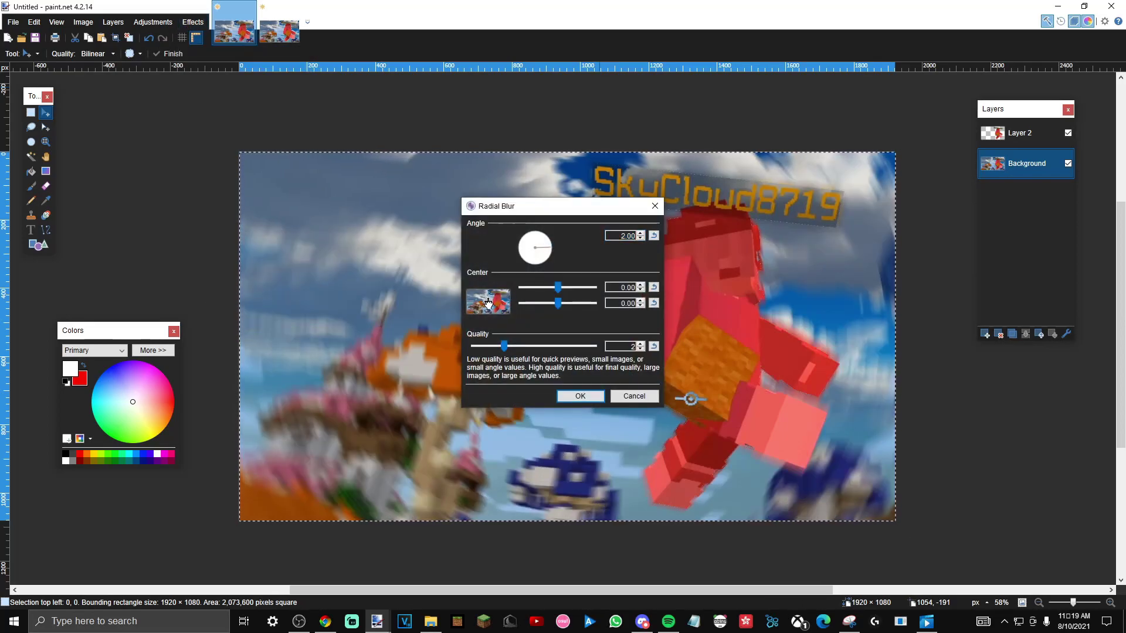
pyautogui.moveTo(487, 303); pyautogui.dragTo(493, 301)
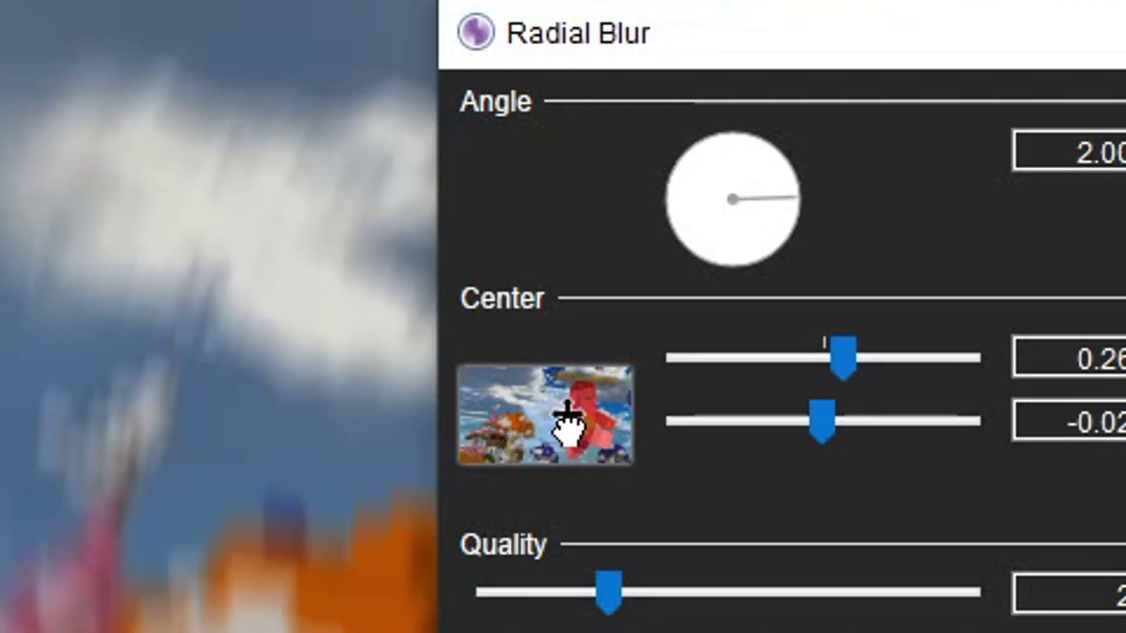
pyautogui.moveTo(568, 428); pyautogui.dragTo(585, 418)
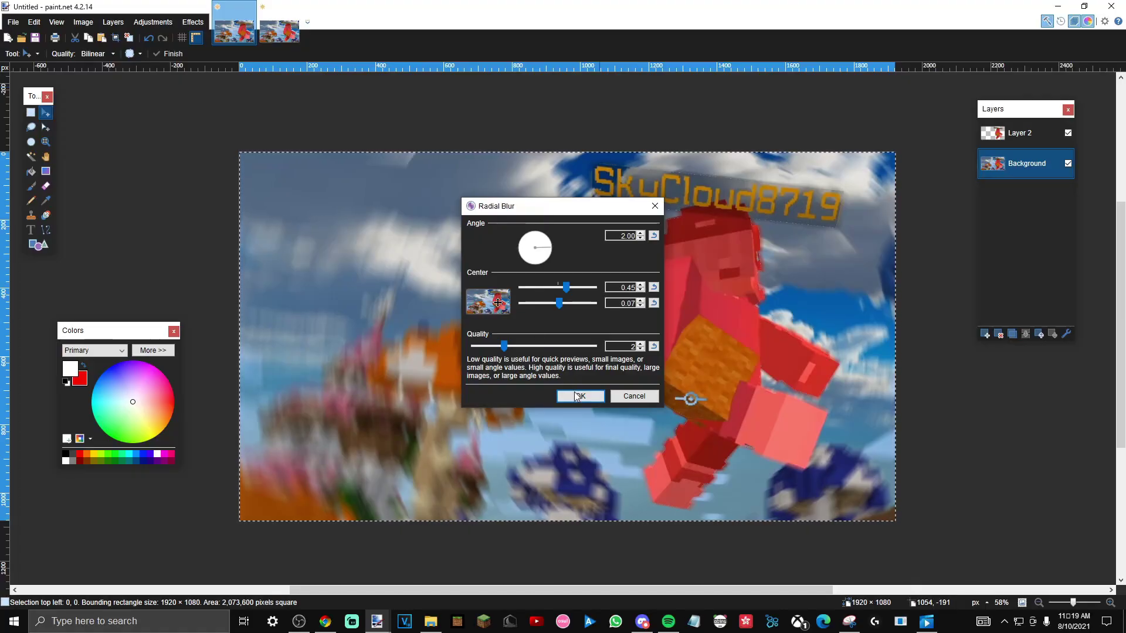
pyautogui.click(576, 397)
pyautogui.scroll(-7, 604, 396)
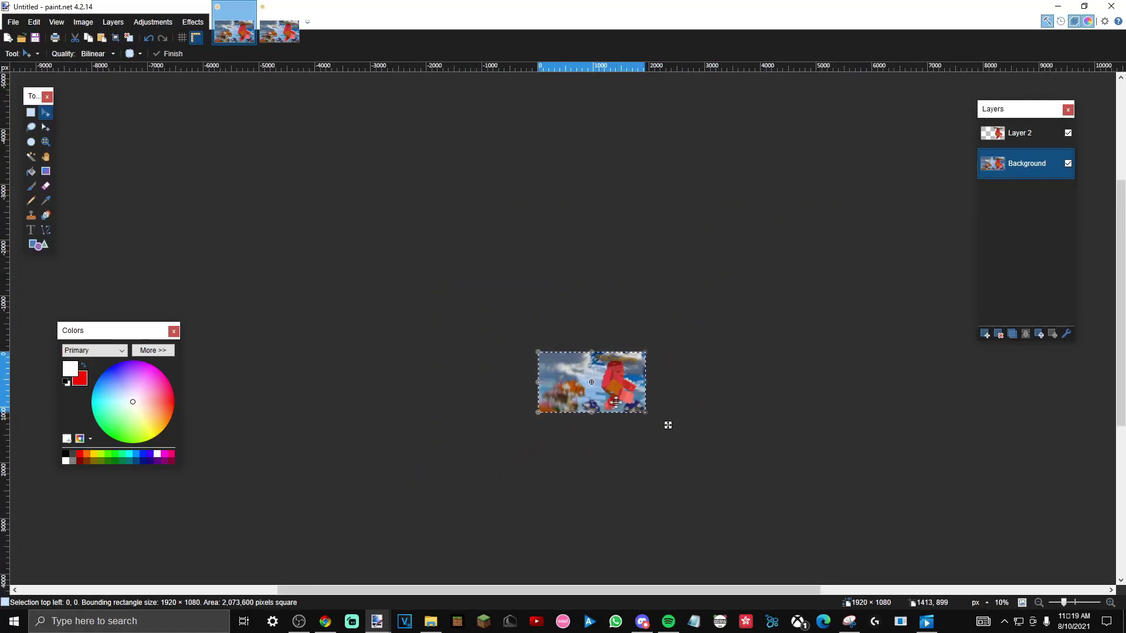
pyautogui.scroll(7, 617, 402)
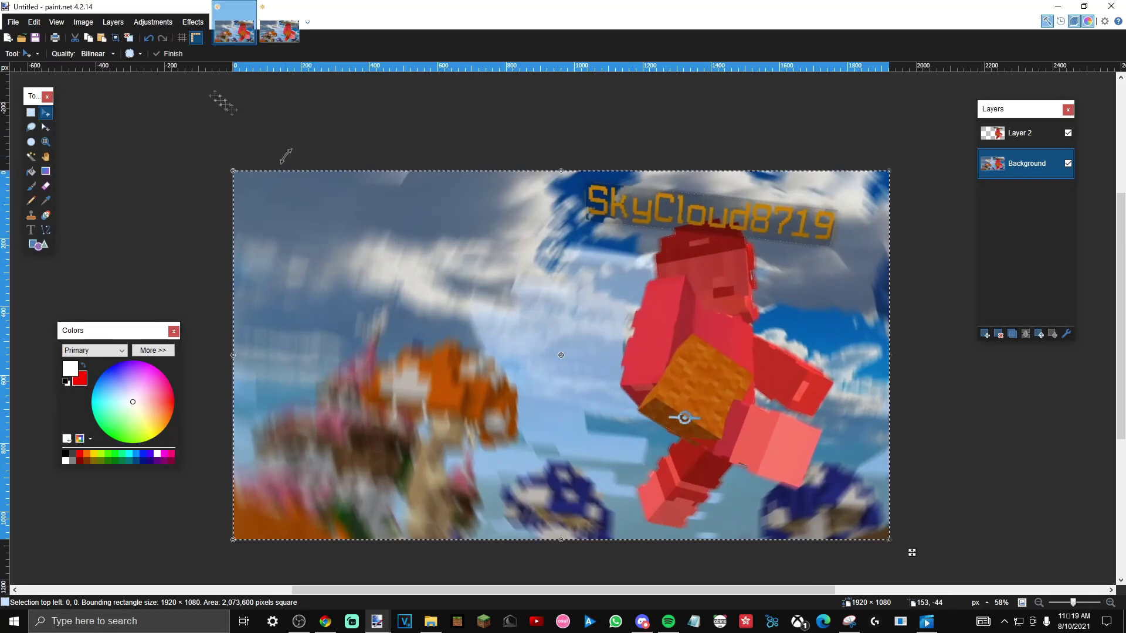
# Apply the Glow effect to the Background layer with radius 6, reduced brightness and contrast 27.
pyautogui.click(183, 18)
pyautogui.moveTo(242, 152)
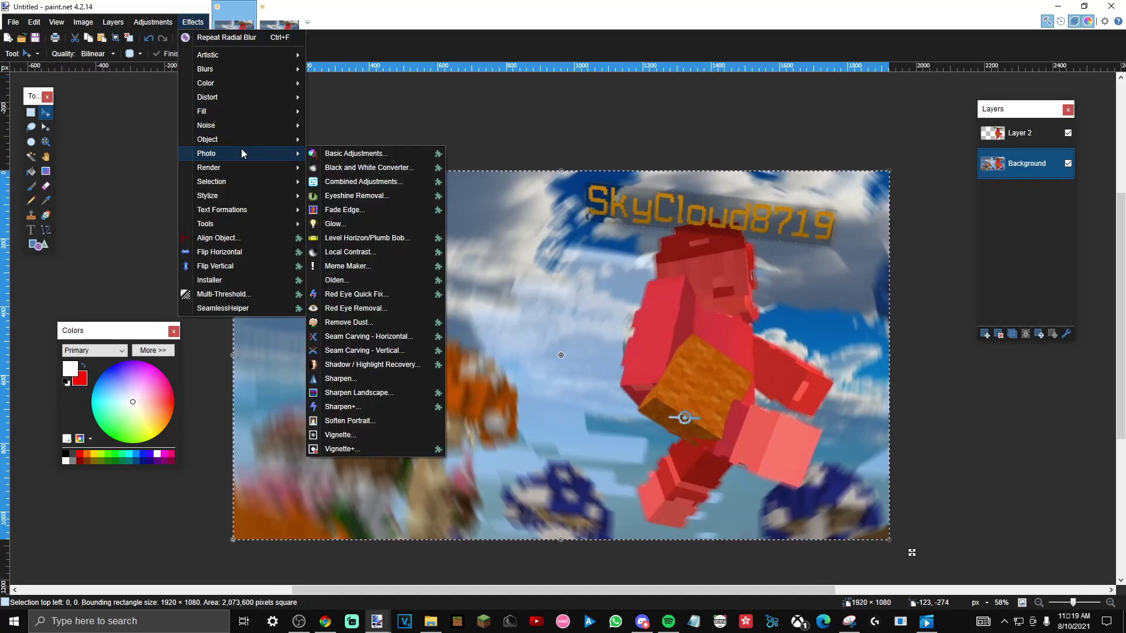
pyautogui.click(372, 223)
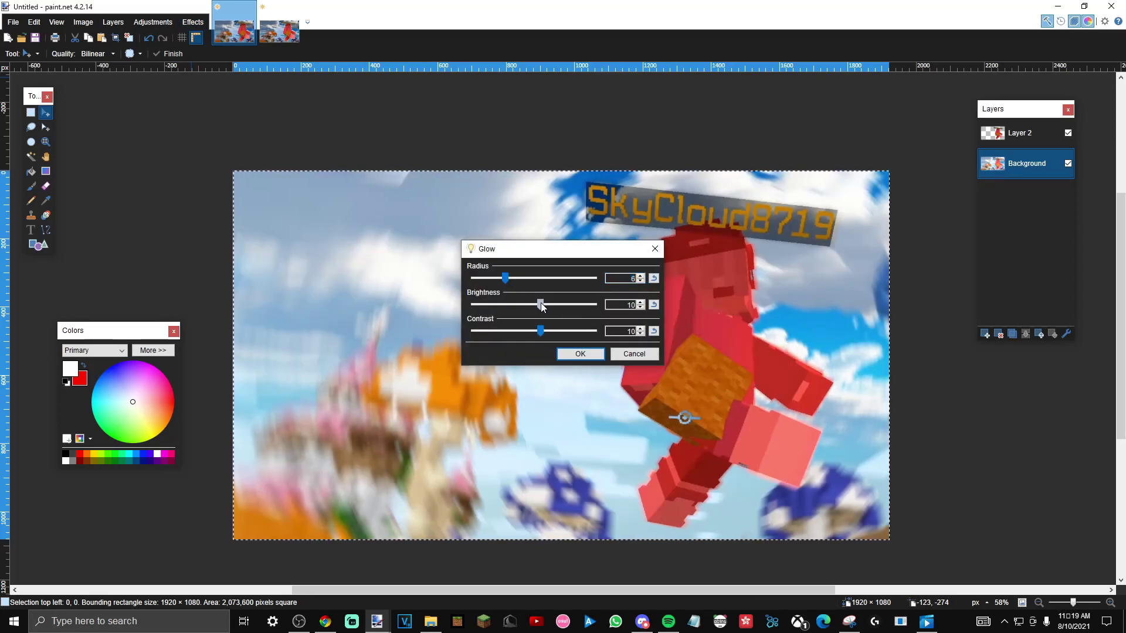
pyautogui.moveTo(540, 302); pyautogui.dragTo(551, 332)
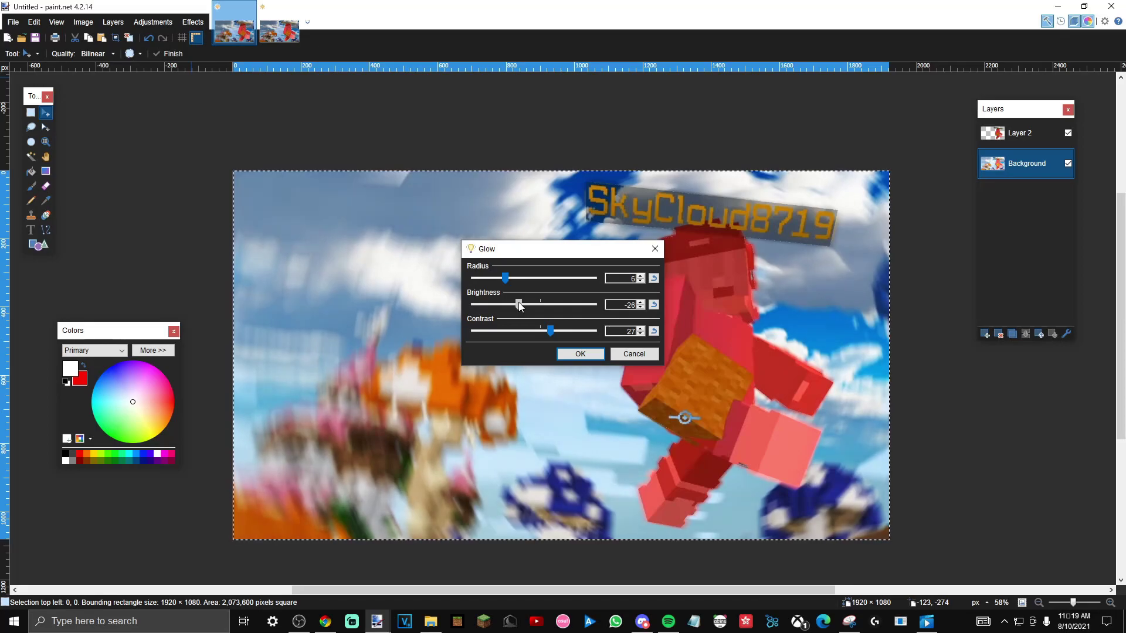
pyautogui.click(589, 356)
pyautogui.scroll(-6, 706, 423)
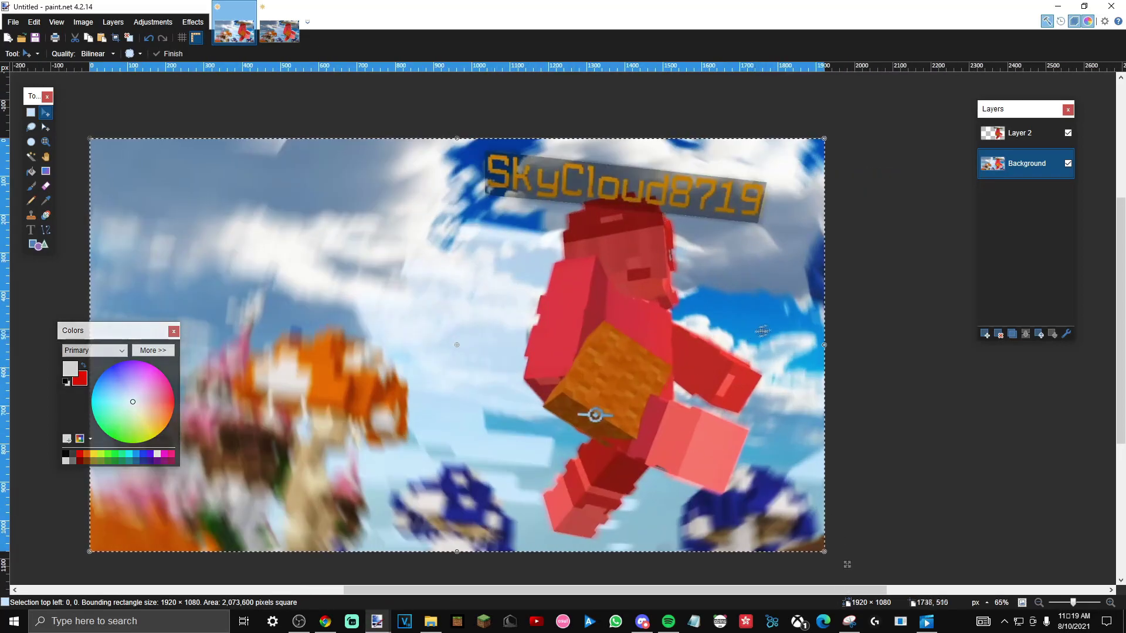
# Outline the player cutout on Layer 2 with the Outline Object effect in white, radius 10 and strength 5.
pyautogui.click(1001, 130)
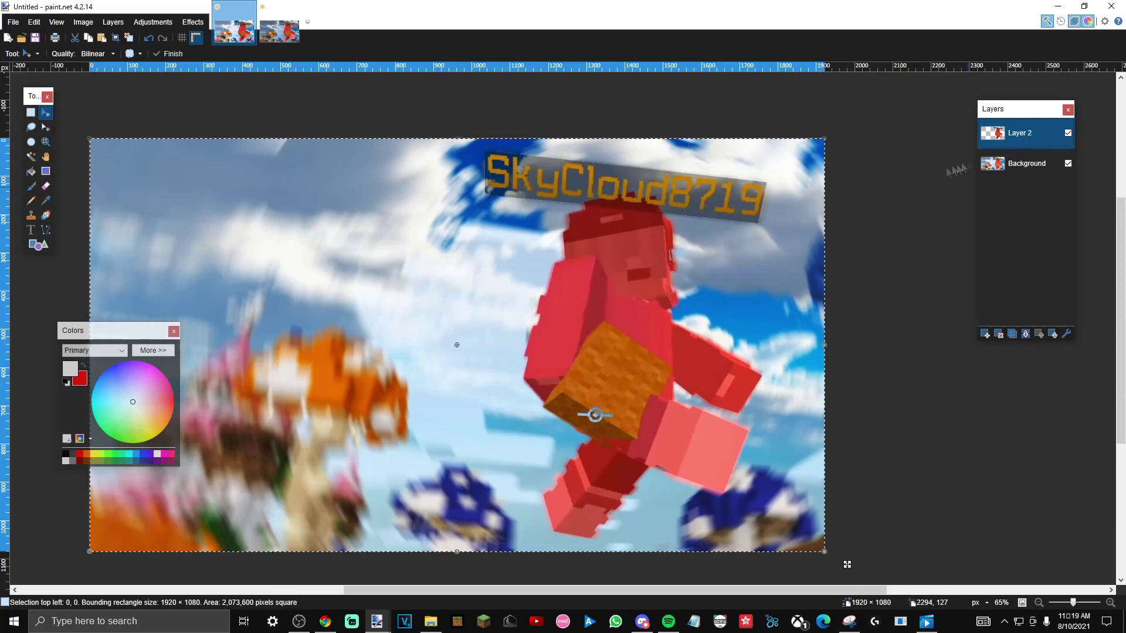
pyautogui.click(188, 23)
pyautogui.moveTo(273, 141)
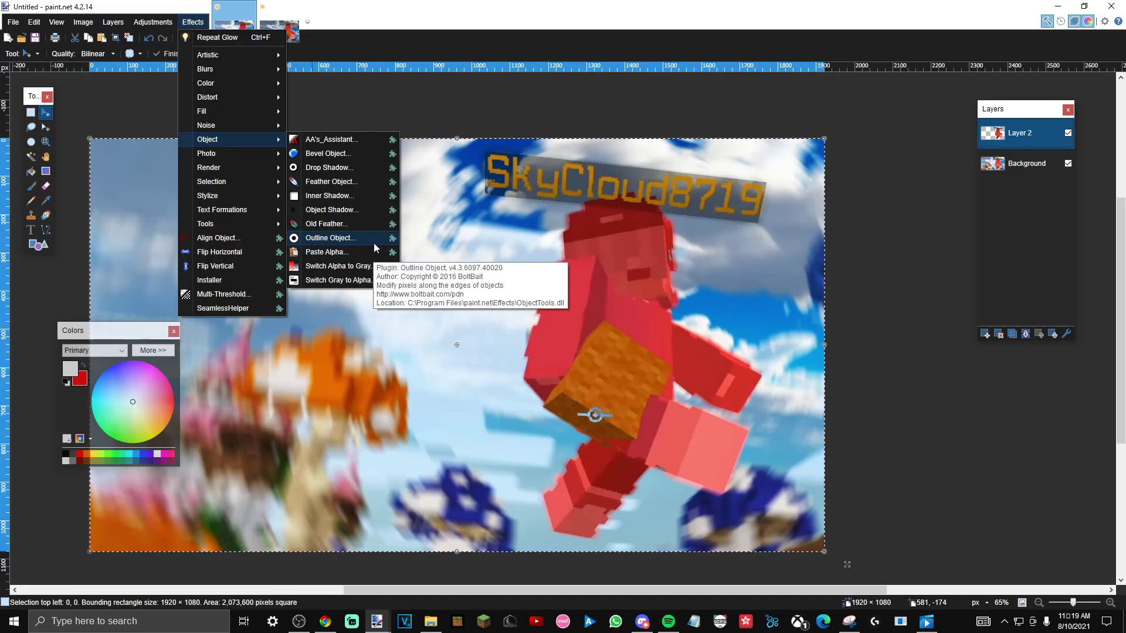
pyautogui.click(368, 238)
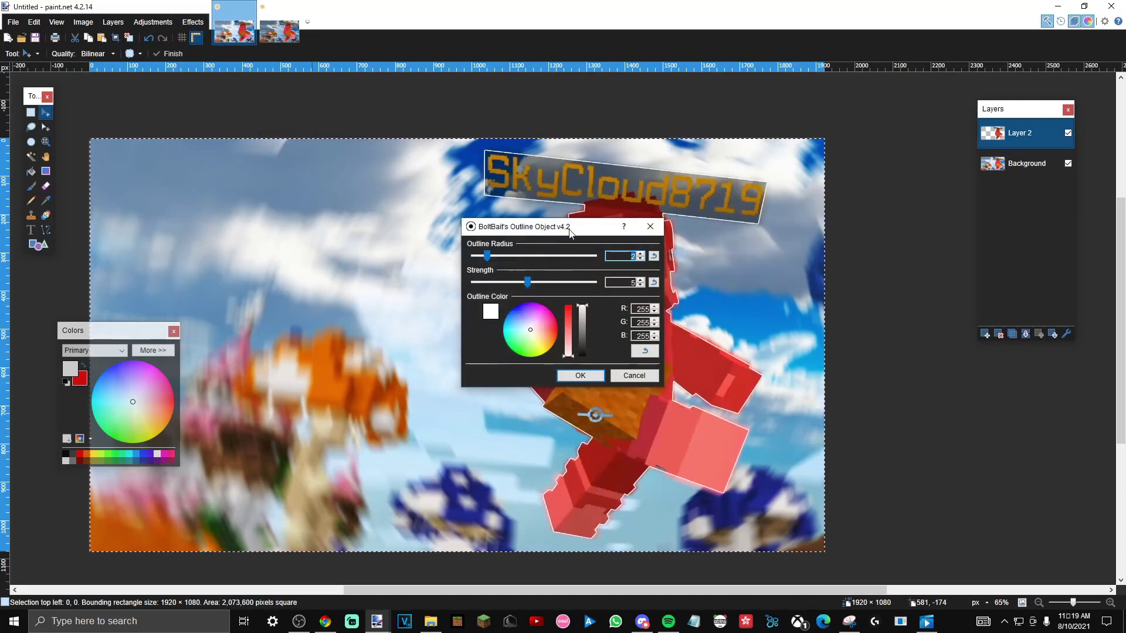
pyautogui.click(385, 345)
pyautogui.moveTo(378, 345); pyautogui.dragTo(375, 368)
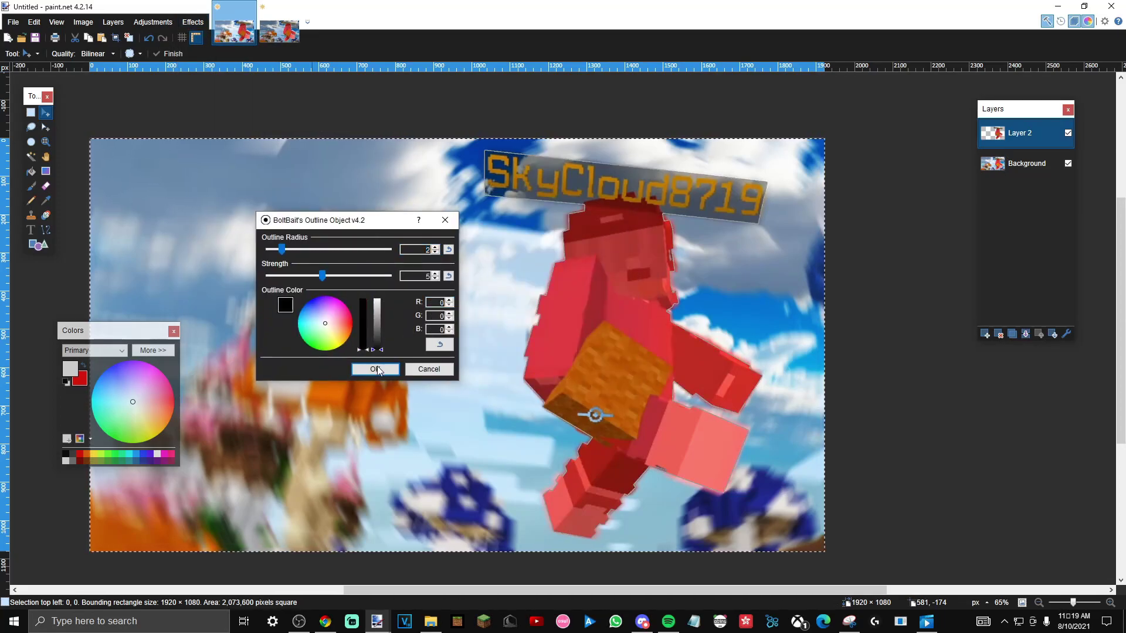
pyautogui.click(377, 300)
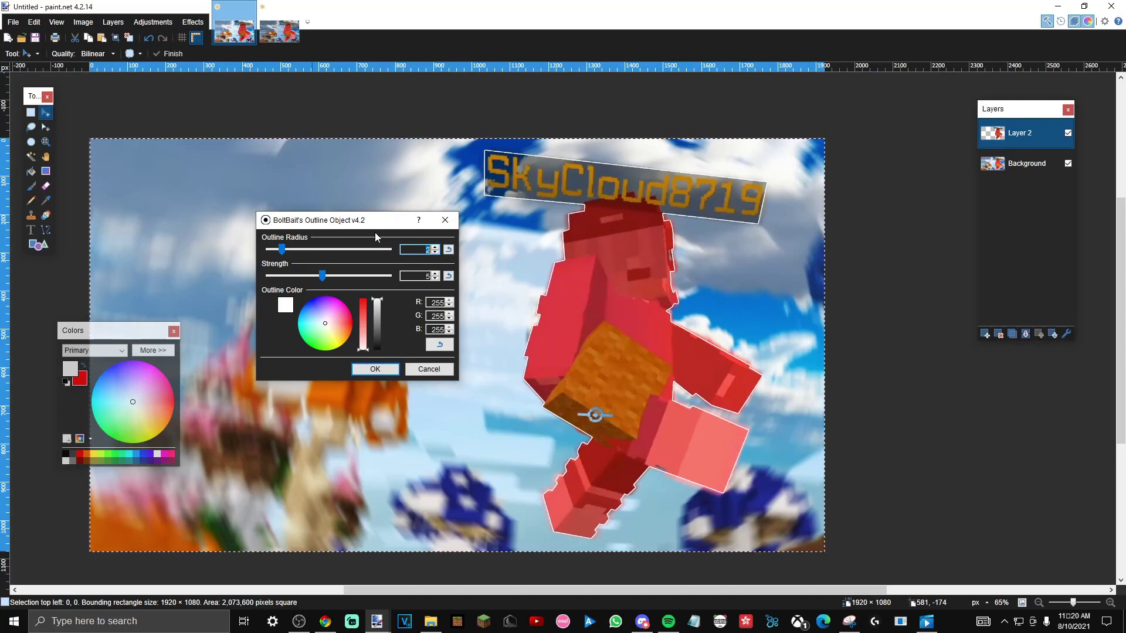
pyautogui.click(417, 251)
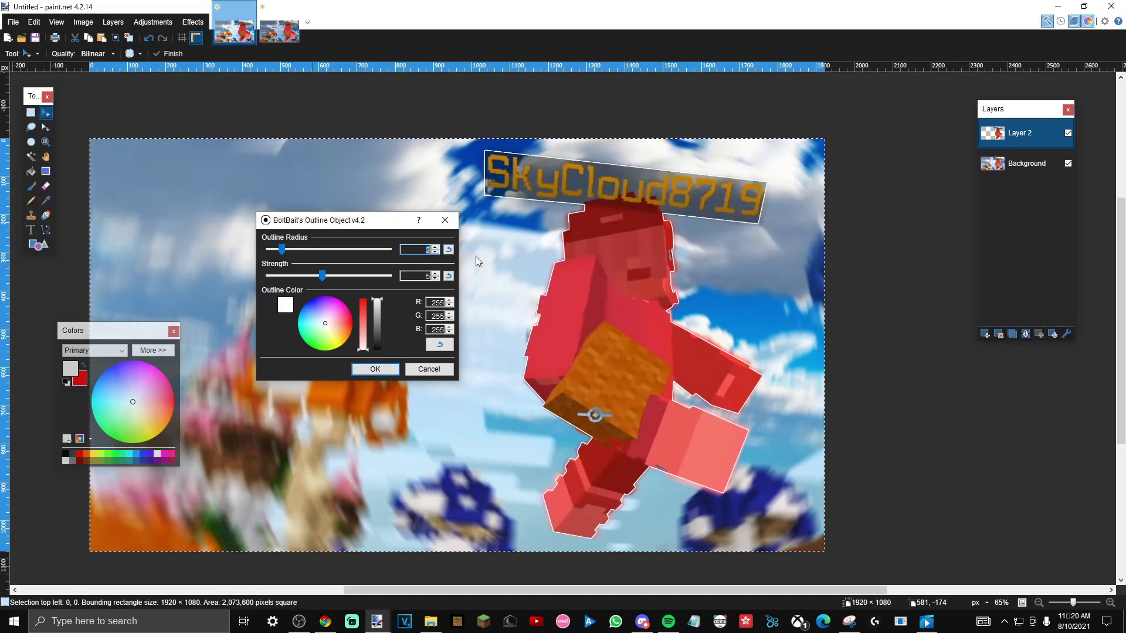
pyautogui.write('10')
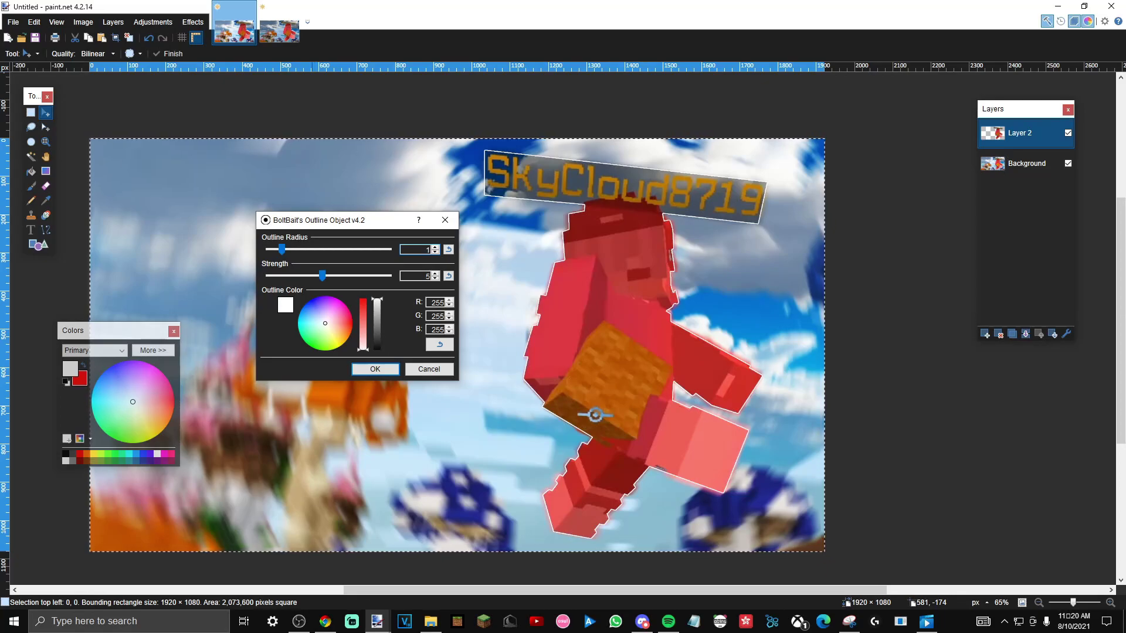
pyautogui.click(392, 369)
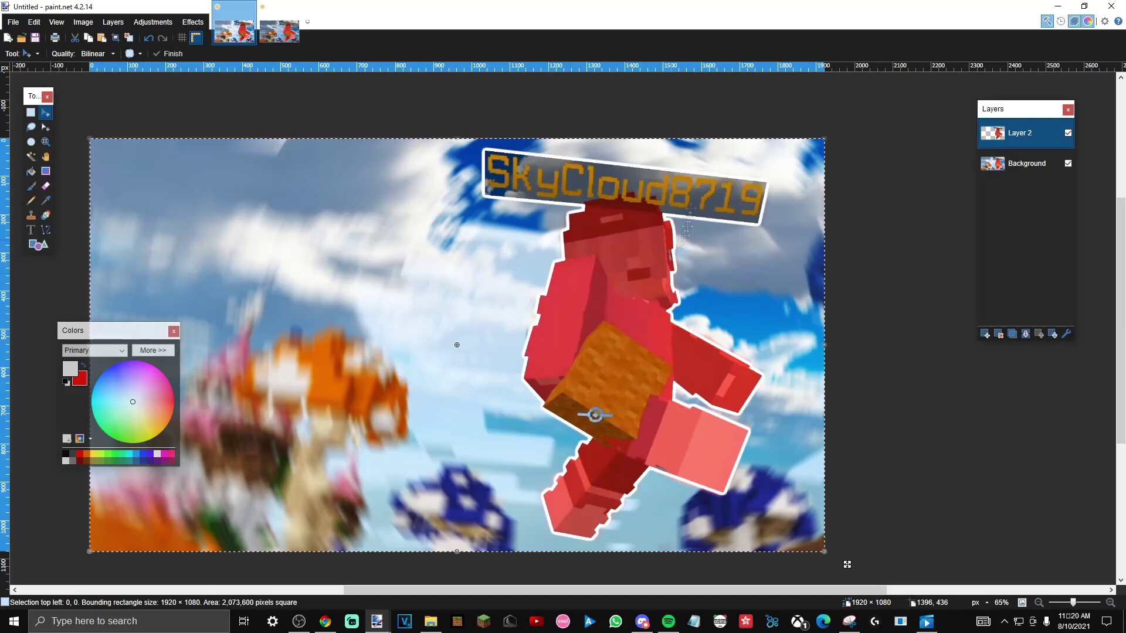
# Set up a Drop Shadow effect on the player layer with an orange shadow, widening radius 9 and blur radius 11.
pyautogui.click(193, 22)
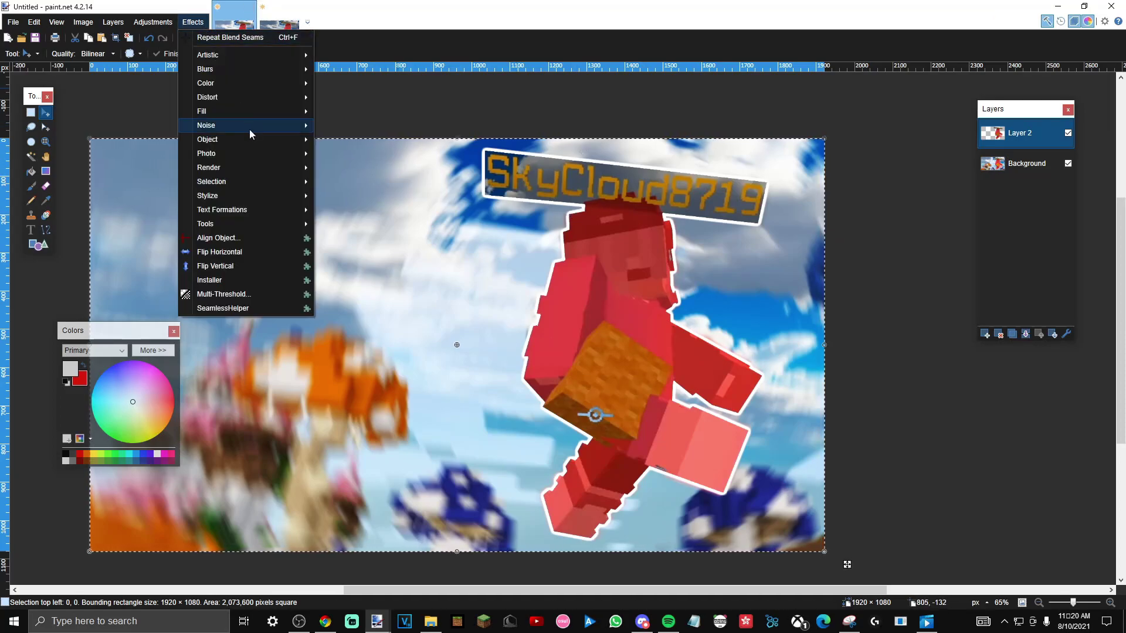
pyautogui.click(370, 169)
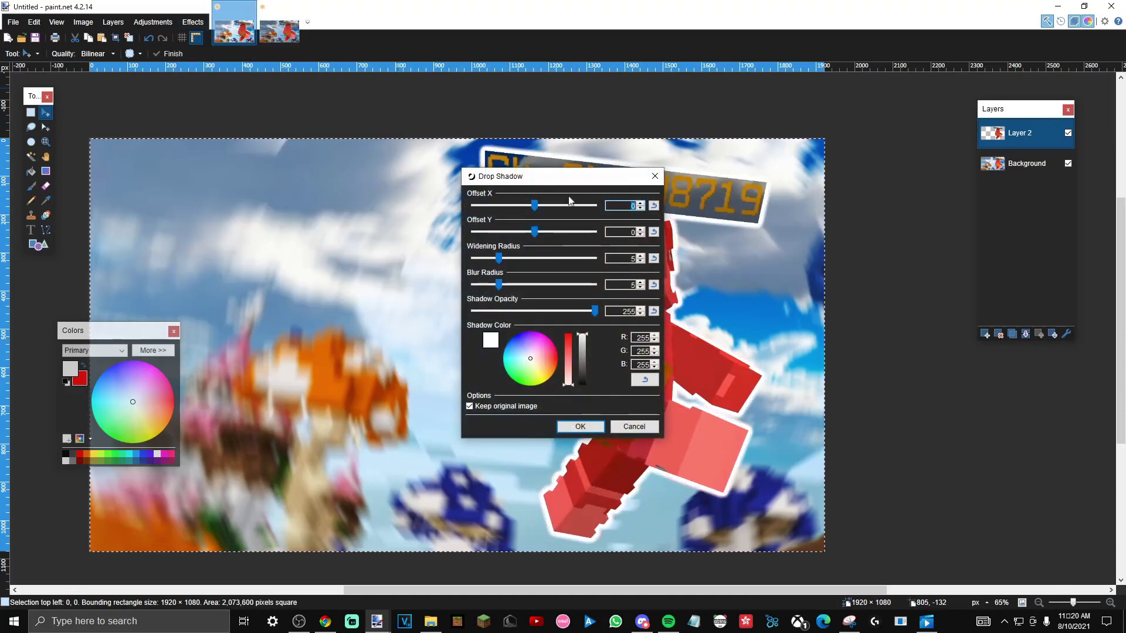
pyautogui.moveTo(564, 182); pyautogui.dragTo(320, 152)
pyautogui.click(400, 348)
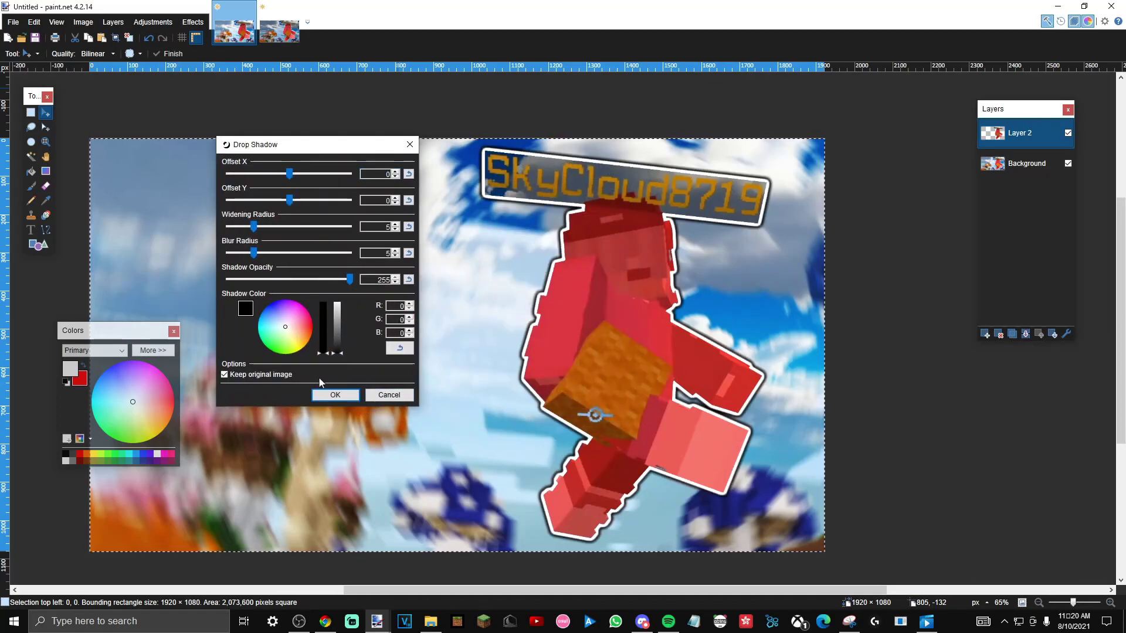
pyautogui.moveTo(298, 335)
pyautogui.mouseDown()
pyautogui.moveTo(325, 335)
pyautogui.moveTo(330, 350)
pyautogui.moveTo(259, 300)
pyautogui.moveTo(291, 283)
pyautogui.moveTo(260, 334)
pyautogui.moveTo(300, 270)
pyautogui.moveTo(367, 312)
pyautogui.mouseUp()
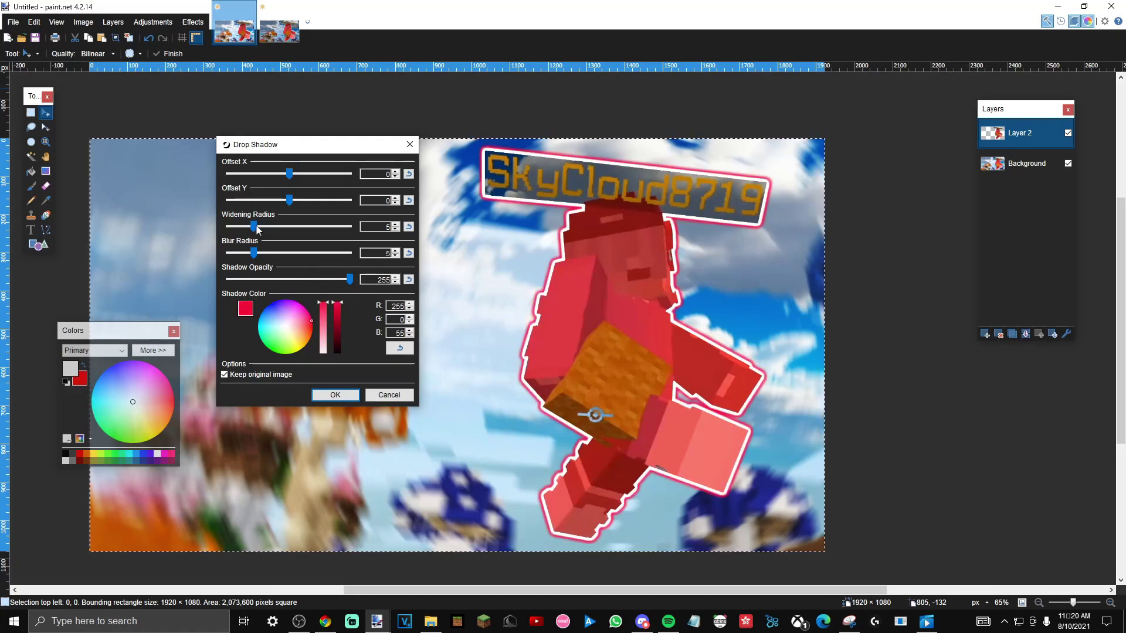
pyautogui.moveTo(254, 227)
pyautogui.mouseDown()
pyautogui.moveTo(315, 227)
pyautogui.moveTo(274, 227)
pyautogui.mouseUp()
pyautogui.moveTo(311, 322)
pyautogui.mouseDown()
pyautogui.moveTo(340, 346)
pyautogui.moveTo(329, 352)
pyautogui.mouseUp()
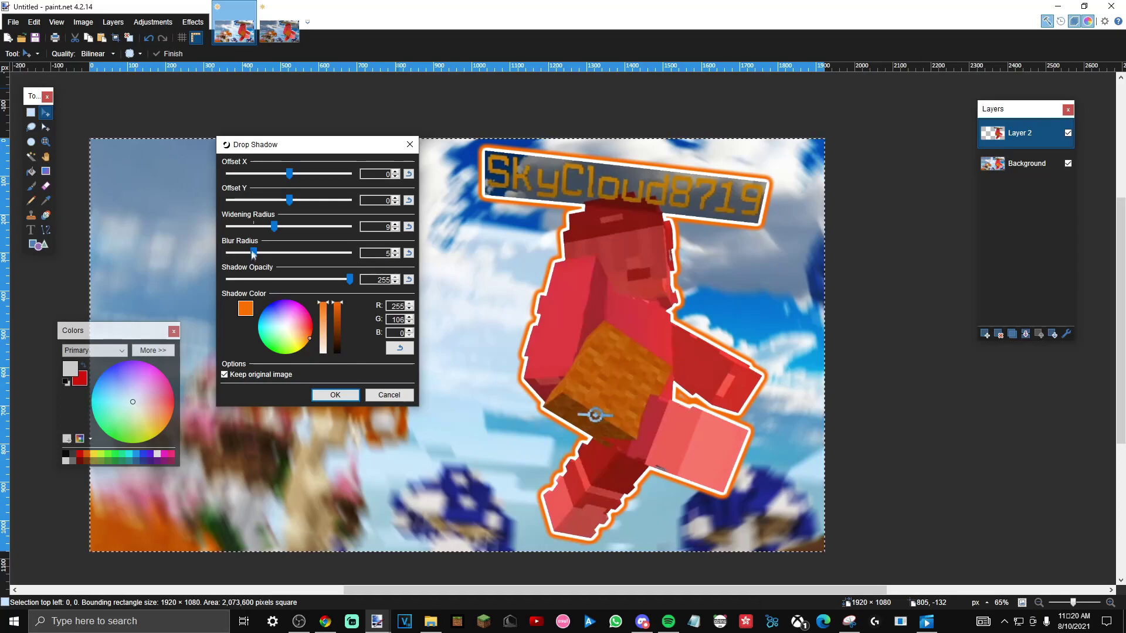
pyautogui.moveTo(255, 252); pyautogui.dragTo(284, 253)
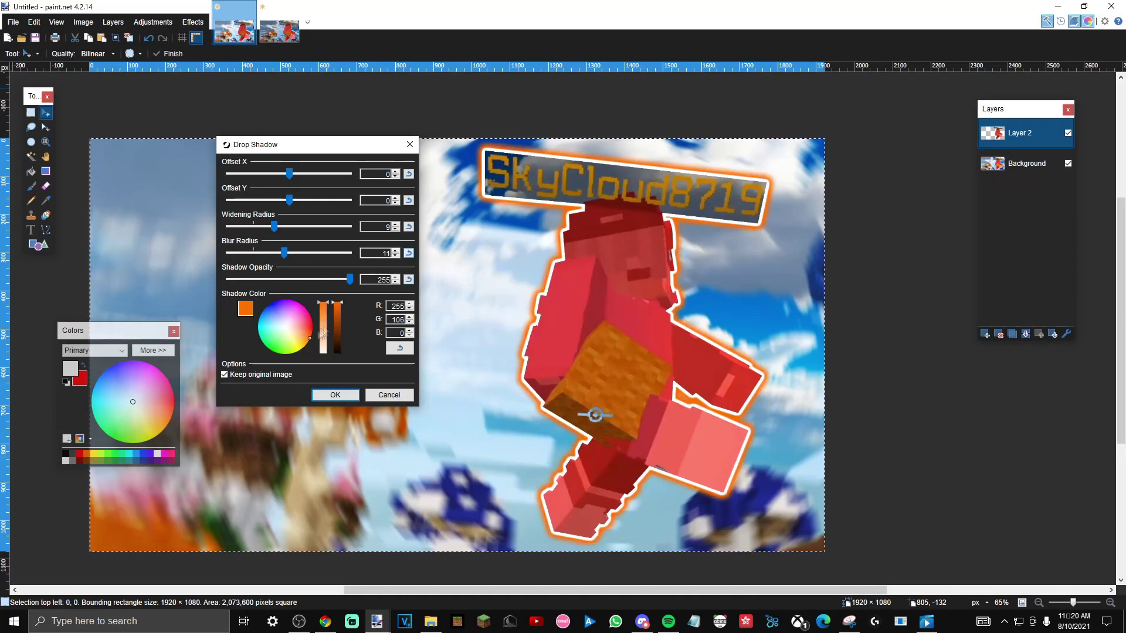
# Try green and magenta shadow colors, and settle on orange with R 255, G 119, B 0.
pyautogui.click(269, 350)
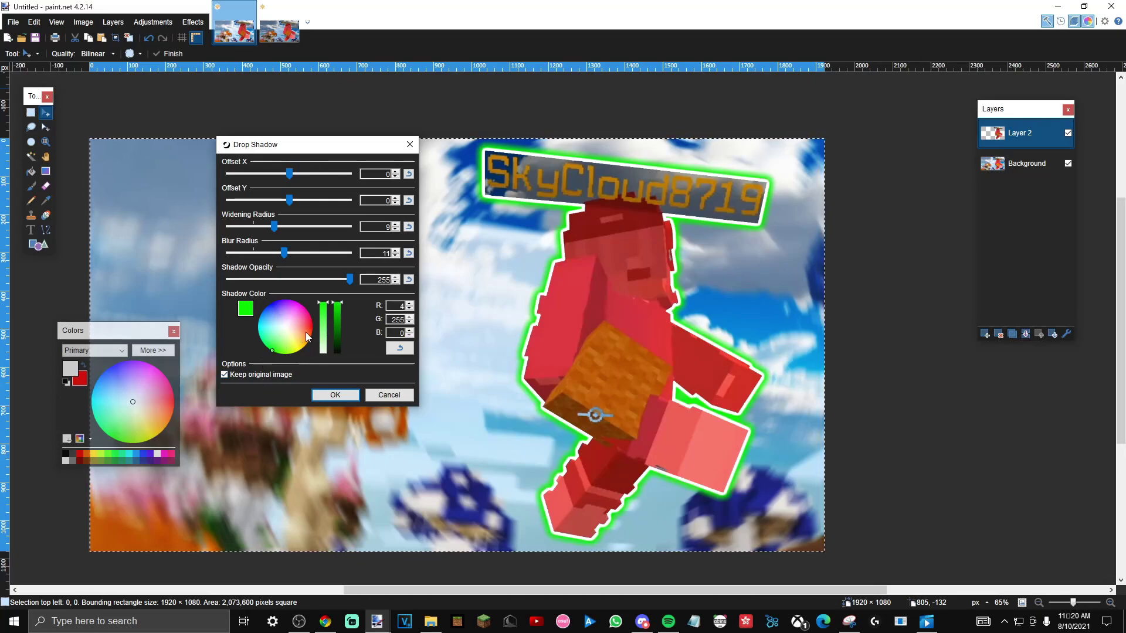
pyautogui.moveTo(306, 337)
pyautogui.mouseDown()
pyautogui.moveTo(333, 325)
pyautogui.moveTo(307, 344)
pyautogui.moveTo(303, 304)
pyautogui.mouseUp()
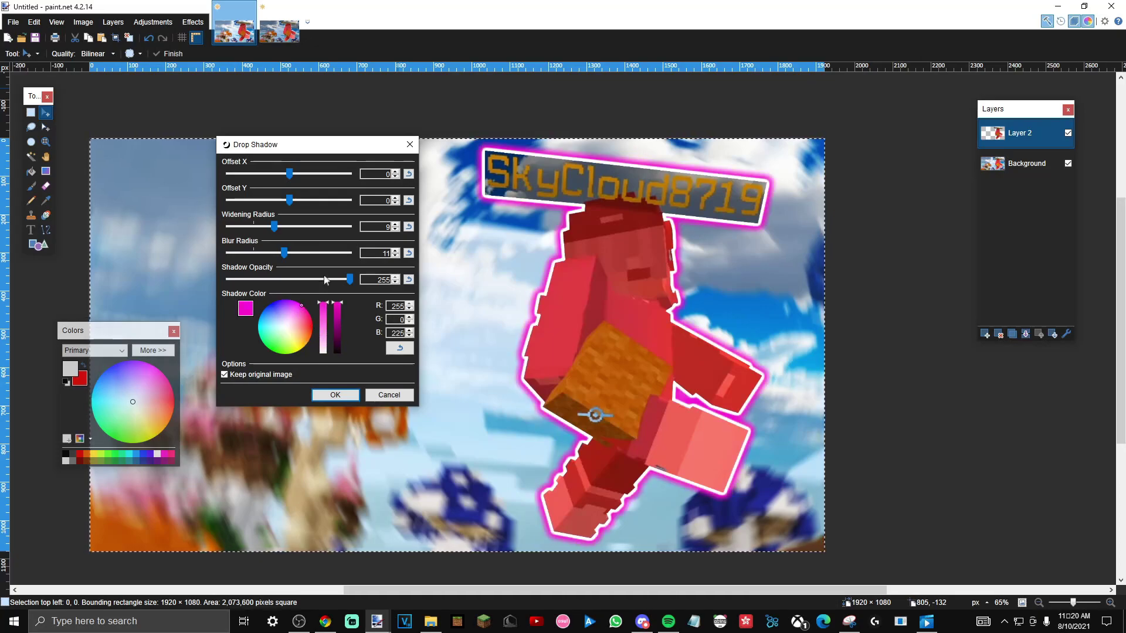
pyautogui.moveTo(332, 267)
pyautogui.mouseDown()
pyautogui.moveTo(333, 249)
pyautogui.moveTo(441, 301)
pyautogui.moveTo(449, 368)
pyautogui.moveTo(434, 406)
pyautogui.mouseUp()
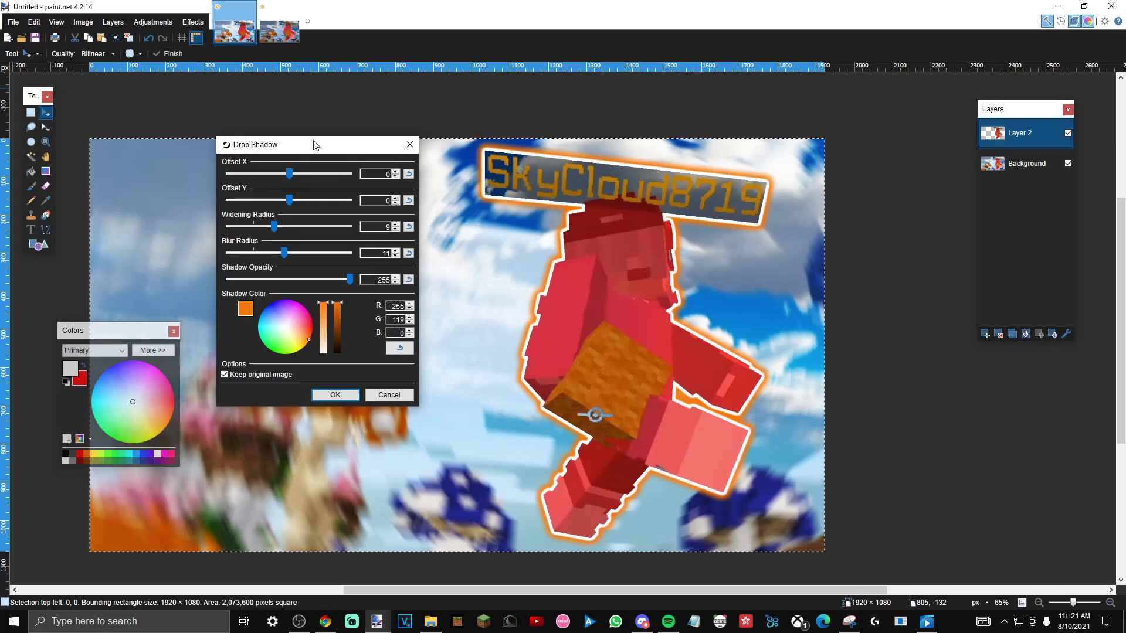
# Raise the shadow's widening radius to 12, apply the Drop Shadow, and clear the canvas selection.
pyautogui.moveTo(323, 144); pyautogui.dragTo(214, 111)
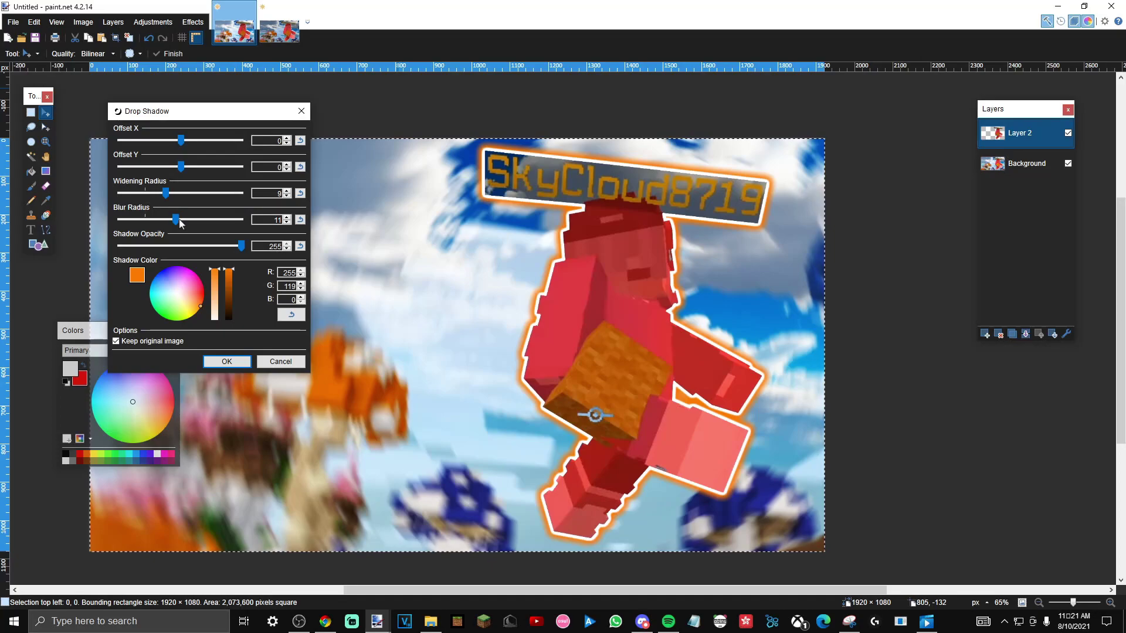
pyautogui.moveTo(164, 194)
pyautogui.mouseDown()
pyautogui.moveTo(228, 199)
pyautogui.moveTo(185, 200)
pyautogui.mouseUp()
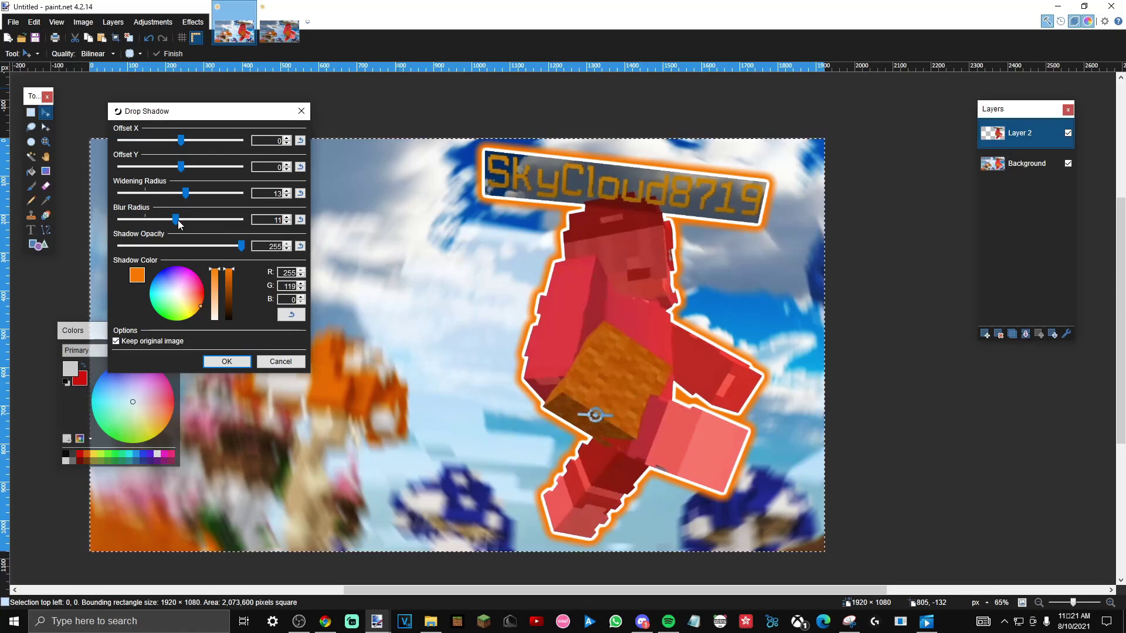
pyautogui.moveTo(184, 192)
pyautogui.mouseDown()
pyautogui.moveTo(167, 191)
pyautogui.moveTo(182, 195)
pyautogui.mouseUp()
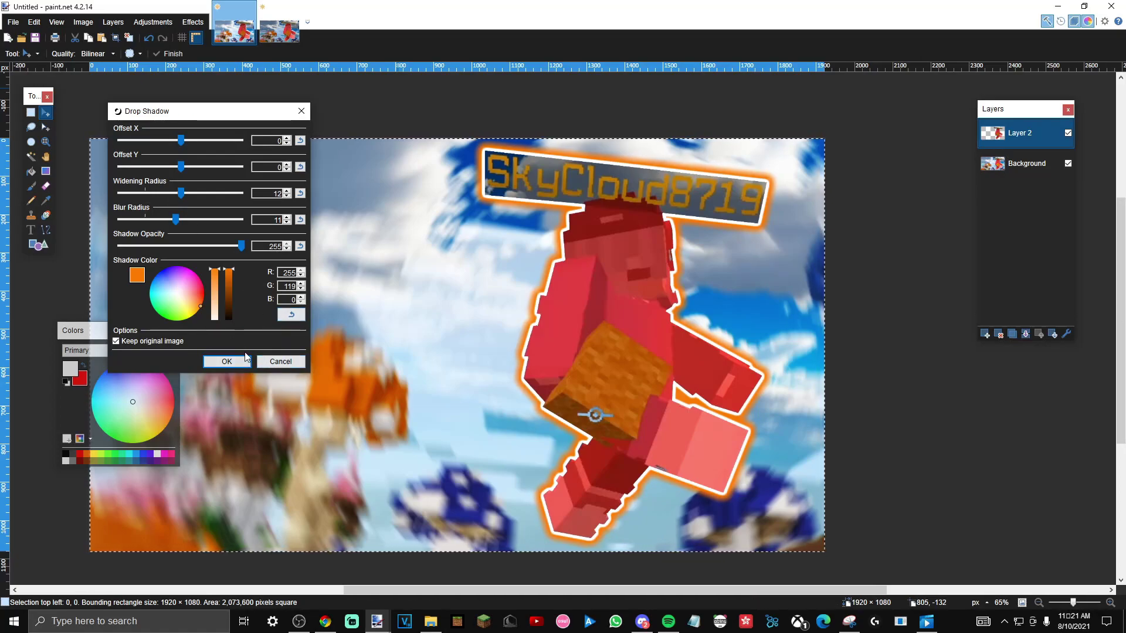
pyautogui.click(227, 362)
pyautogui.press('s')
pyautogui.scroll(-6, 402, 315)
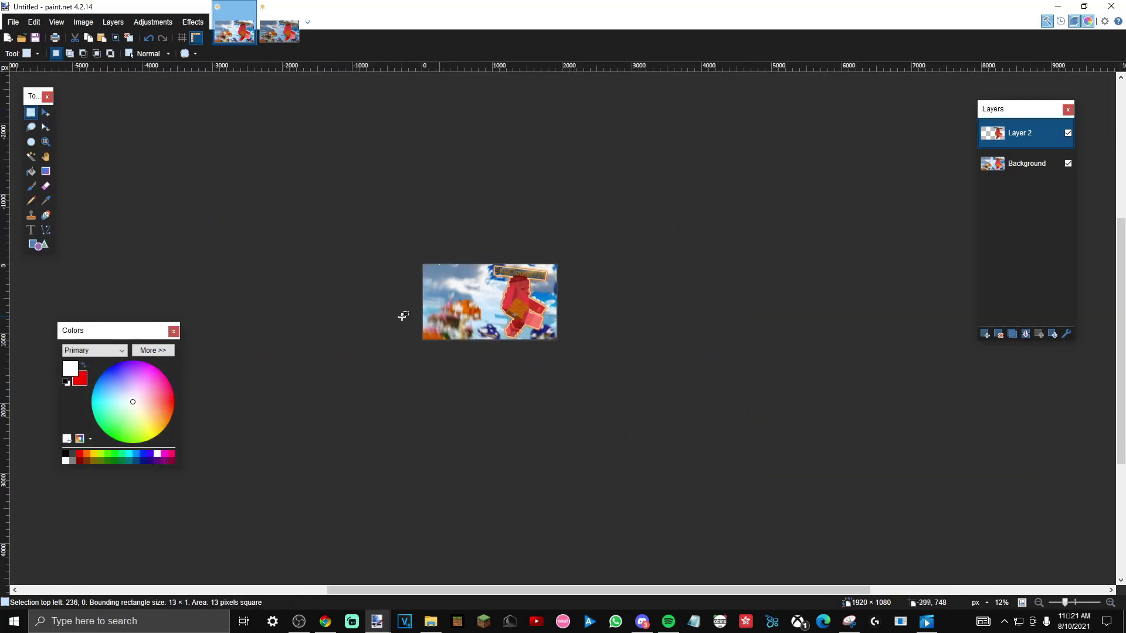
pyautogui.scroll(5, 412, 264)
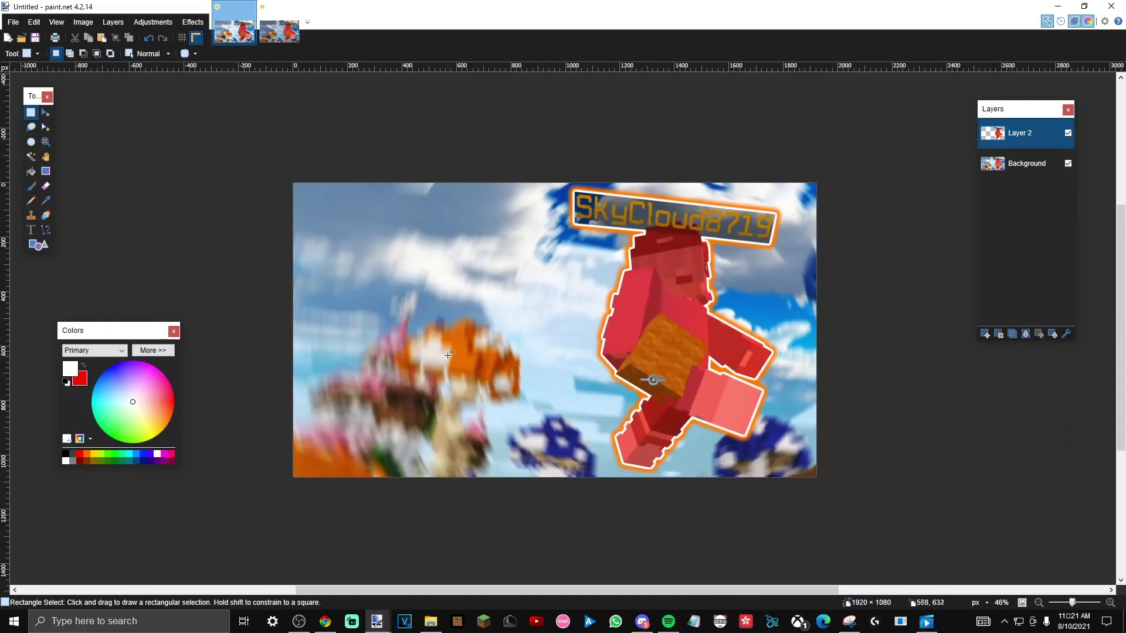
pyautogui.scroll(2, 426, 338)
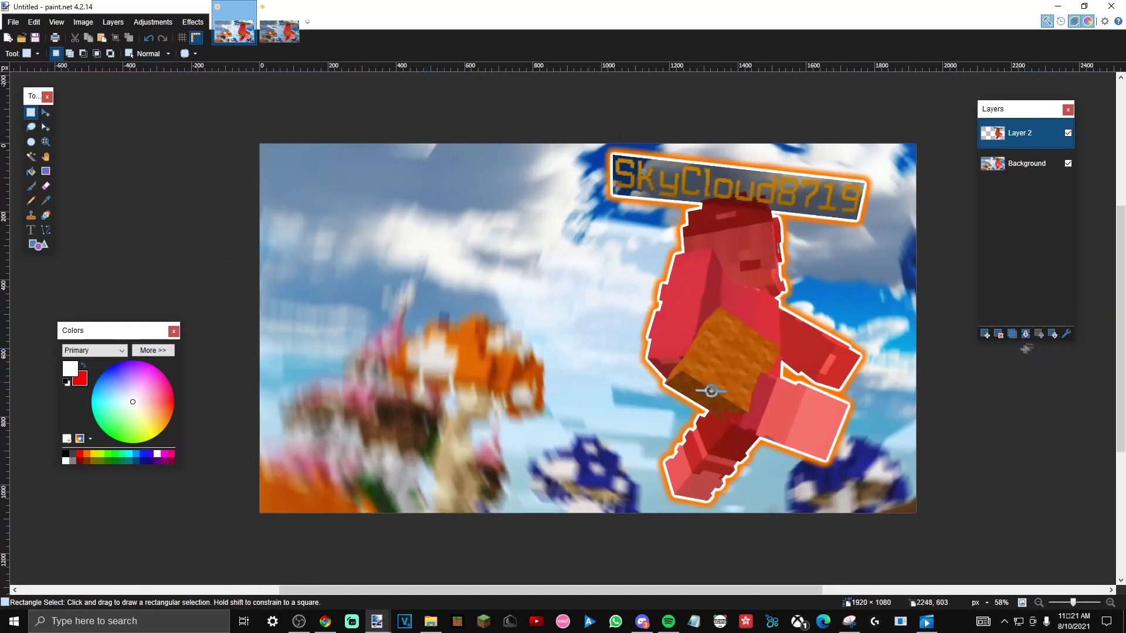
# Add a new layer above the player and browse the available fonts for the Text tool.
pyautogui.click(985, 334)
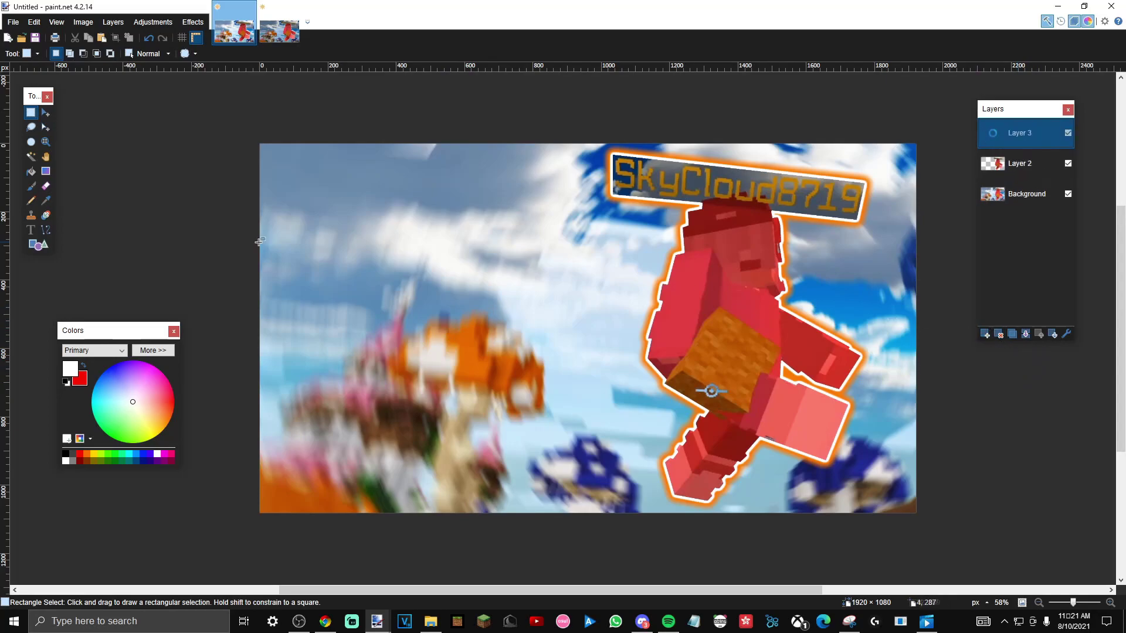
pyautogui.click(32, 231)
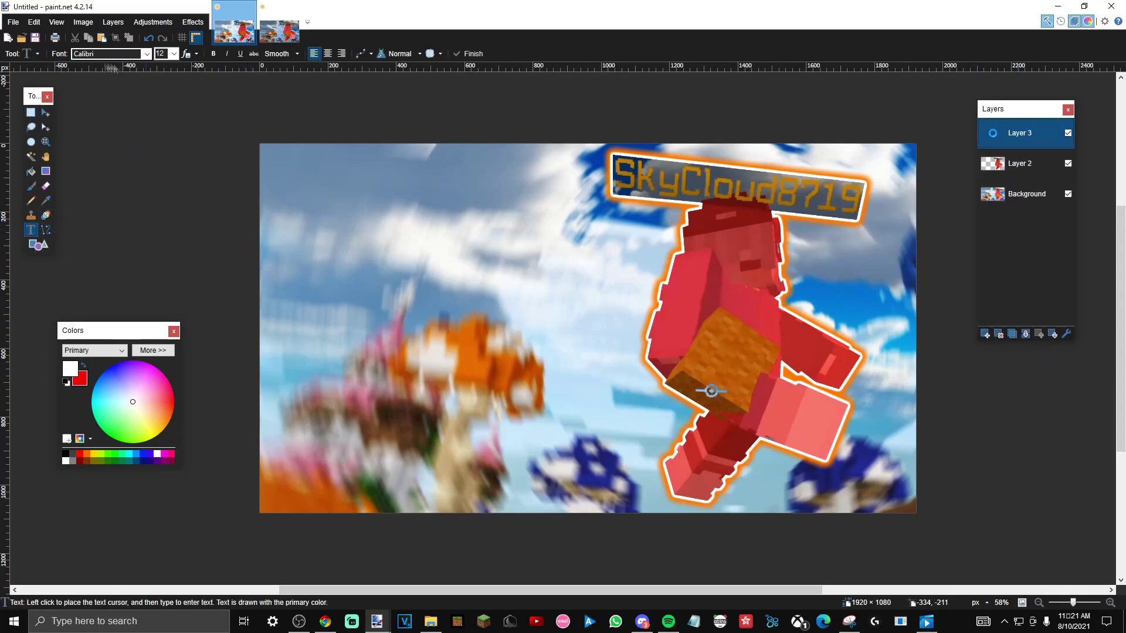
pyautogui.click(102, 54)
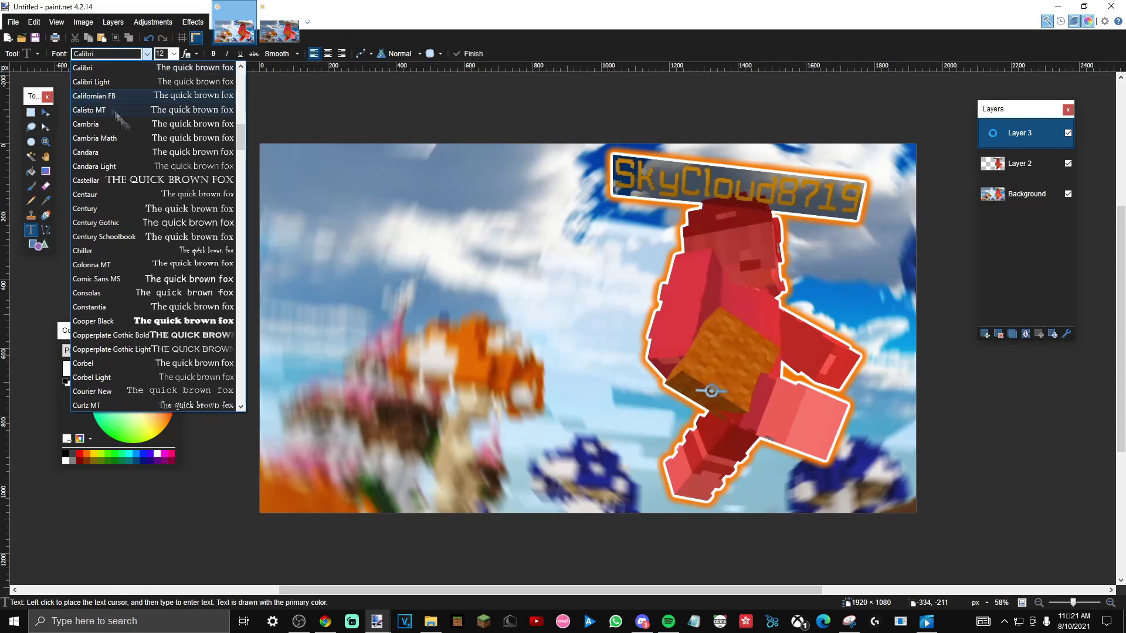
pyautogui.scroll(-3, 153, 286)
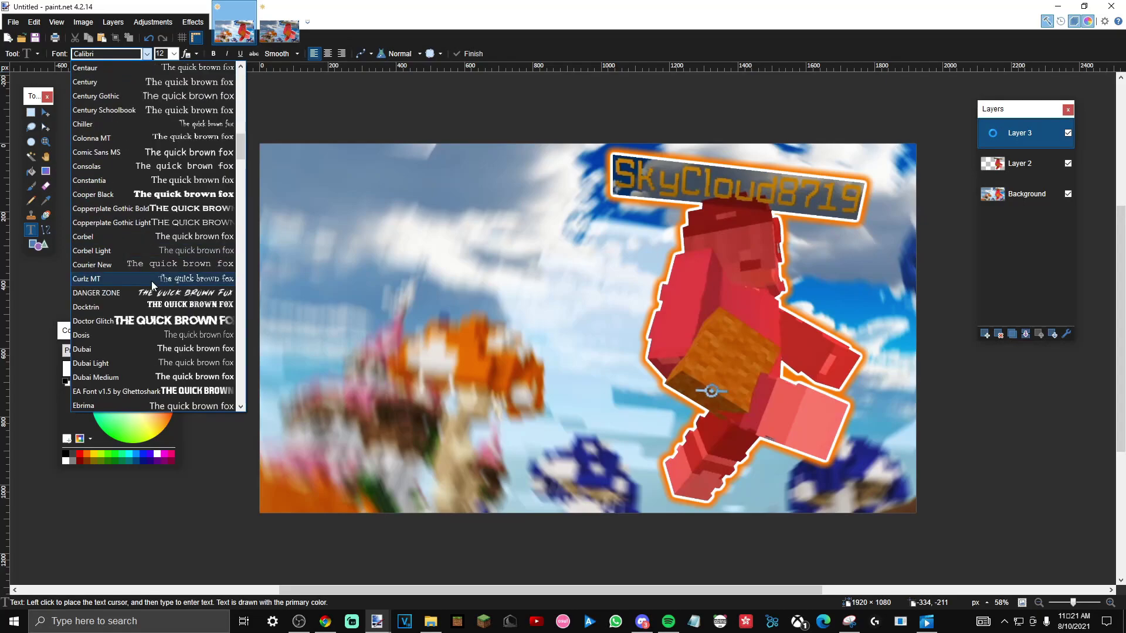
pyautogui.scroll(-20, 153, 285)
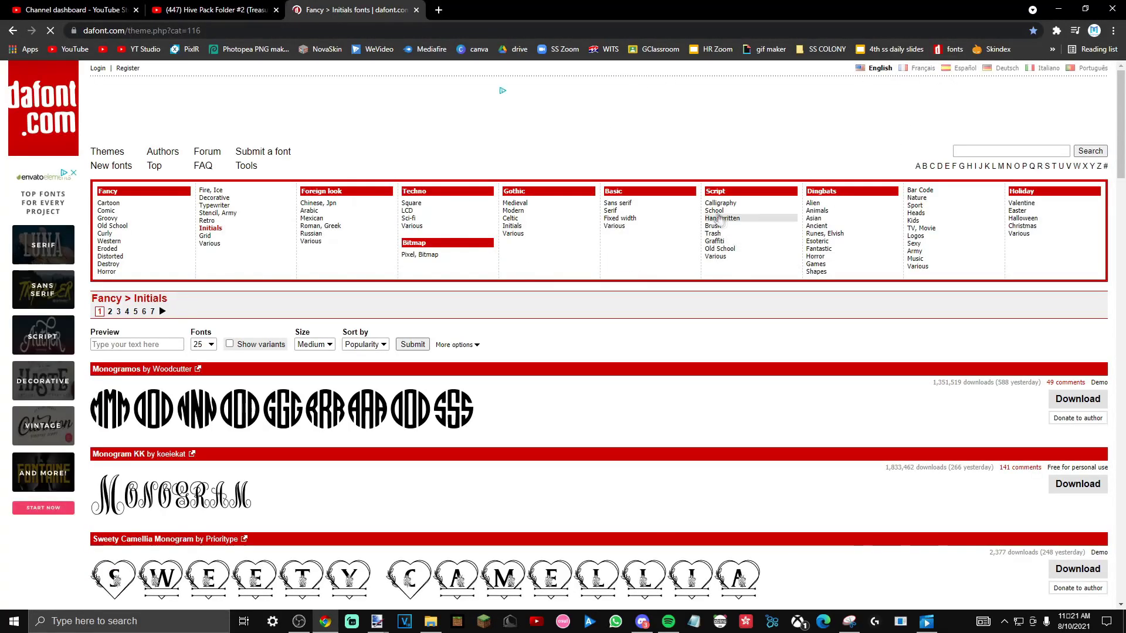
# Search dafont.com in the browser for the minecraftia font.
pyautogui.click(973, 148)
pyautogui.click(974, 171)
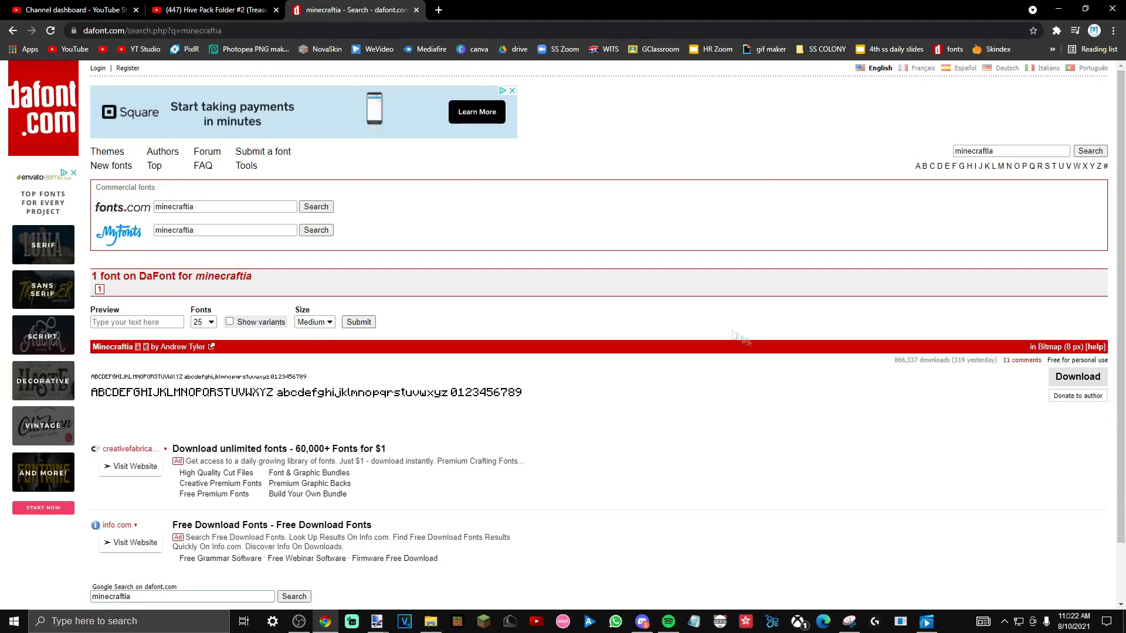
pyautogui.scroll(-2, 603, 314)
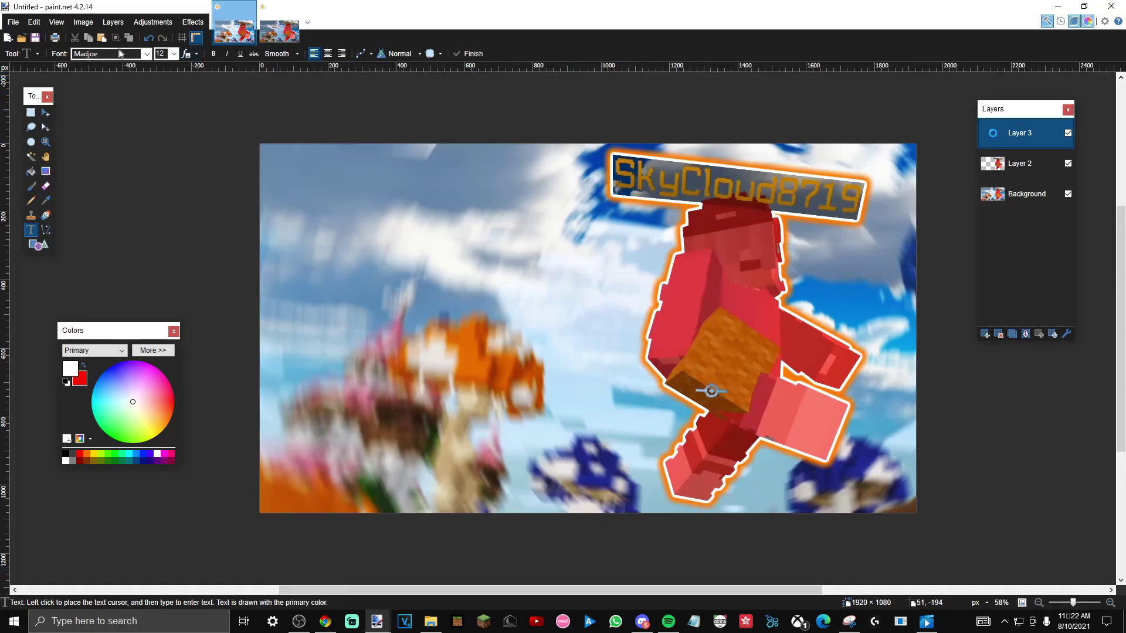
# Add the white text "Name?" beside the player on the new layer, in the Minecraftia font at size 180.
pyautogui.click(115, 54)
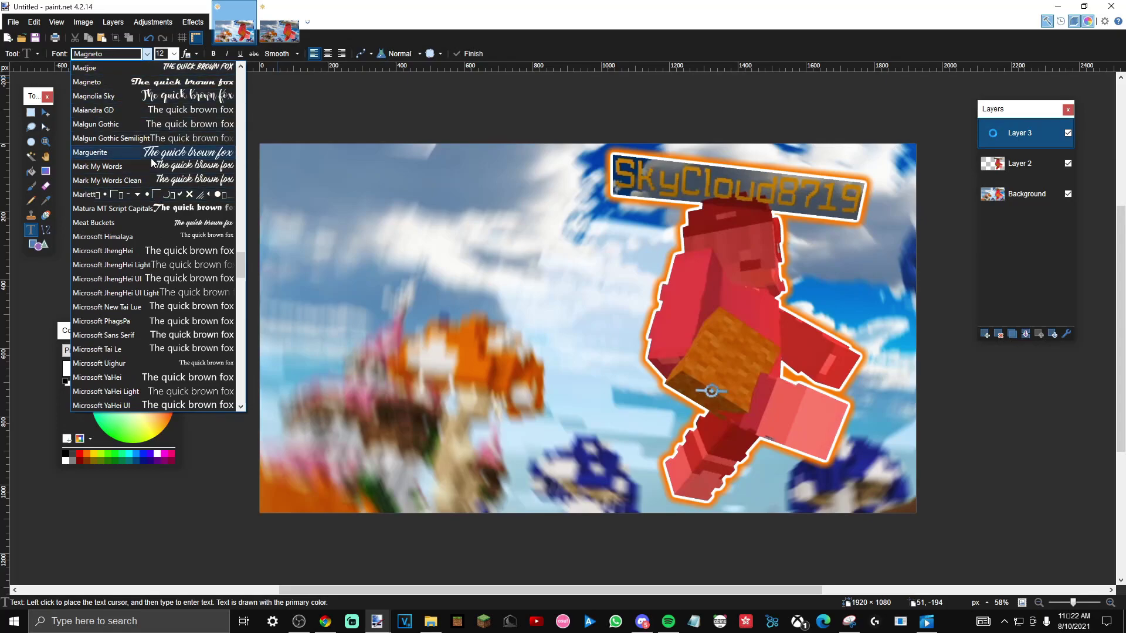
pyautogui.scroll(-3, 157, 228)
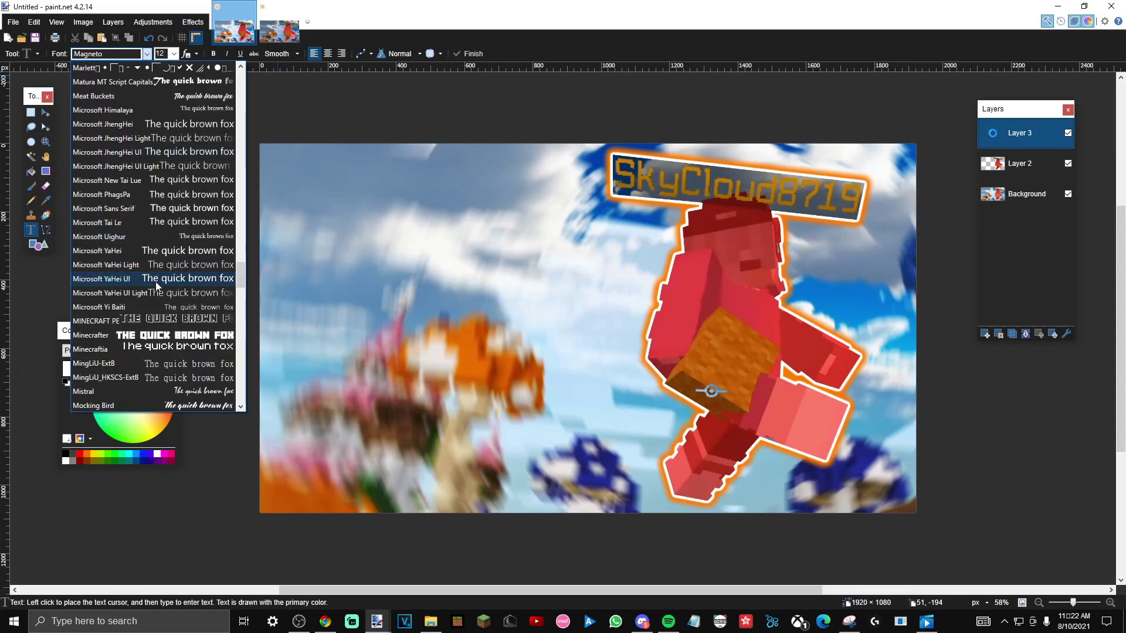
pyautogui.click(168, 348)
pyautogui.press('Tab')
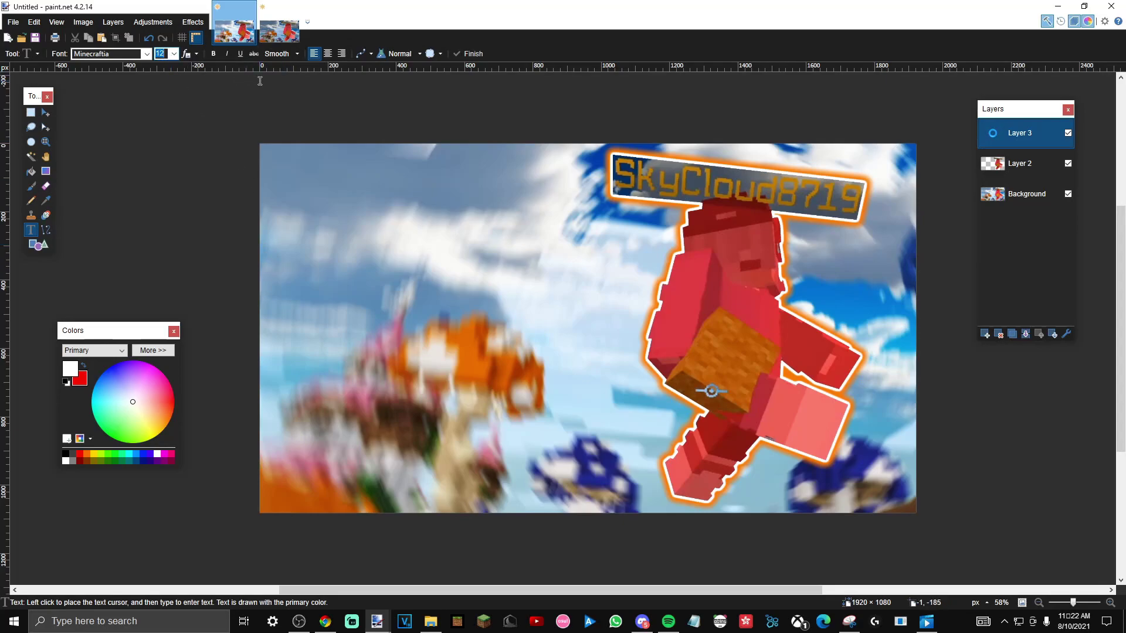
pyautogui.click(367, 252)
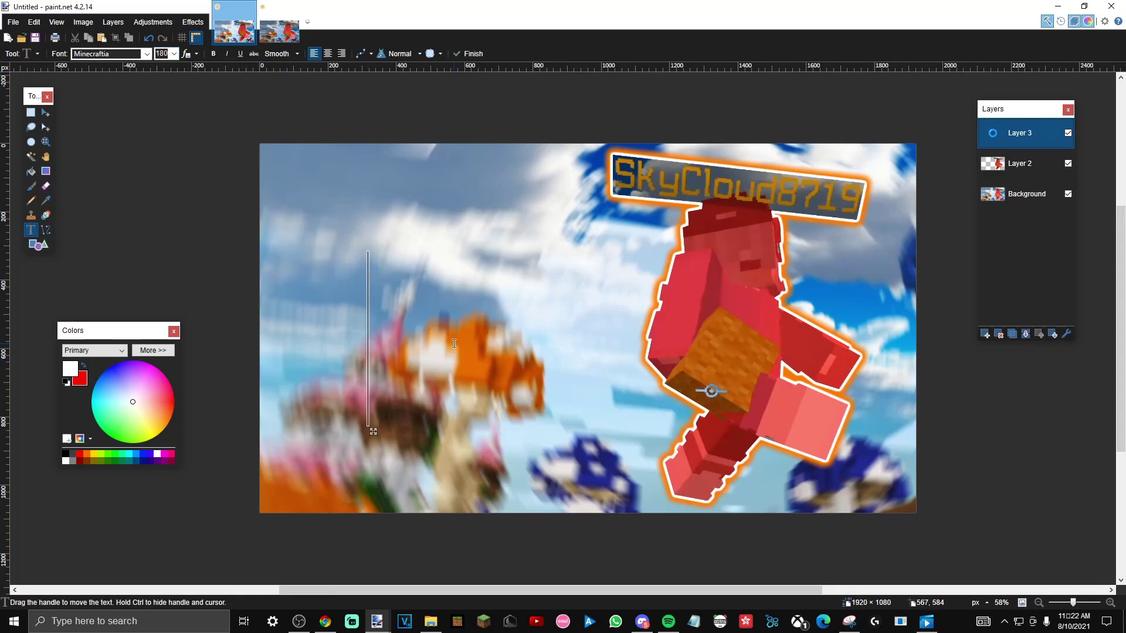
pyautogui.write('Mame?')
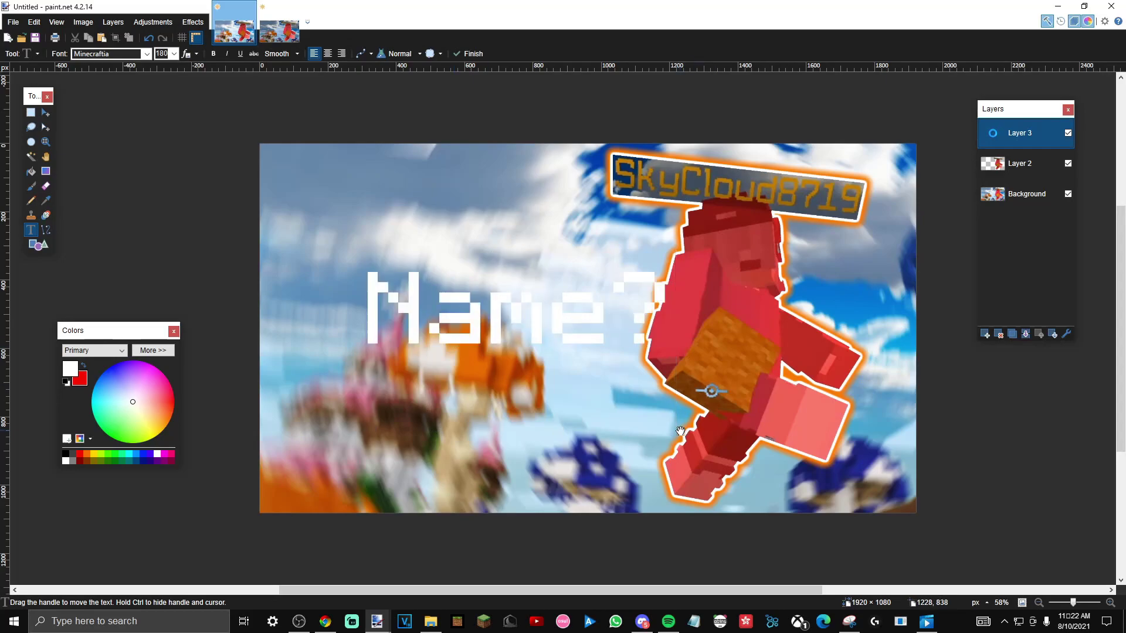
# Move the "Name?" text up and away from the player, over the sky area of the image.
pyautogui.moveTo(680, 432); pyautogui.dragTo(626, 371)
pyautogui.hscroll(1, 411, 229)
pyautogui.hscroll(-3, 418, 250)
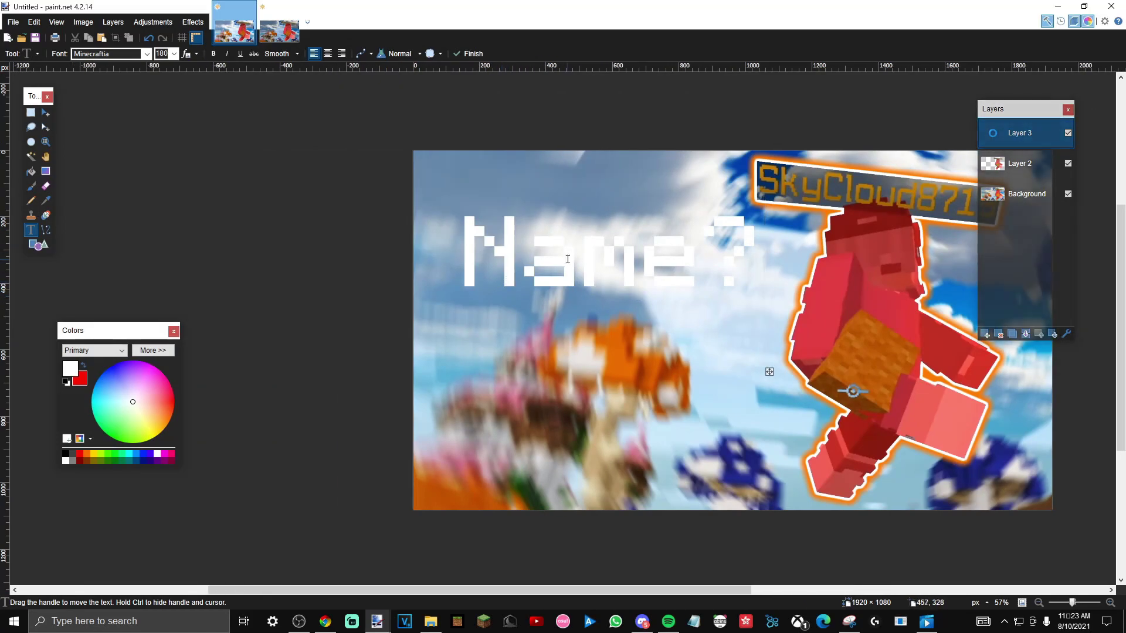
pyautogui.scroll(-5, 571, 267)
pyautogui.scroll(-2, 624, 278)
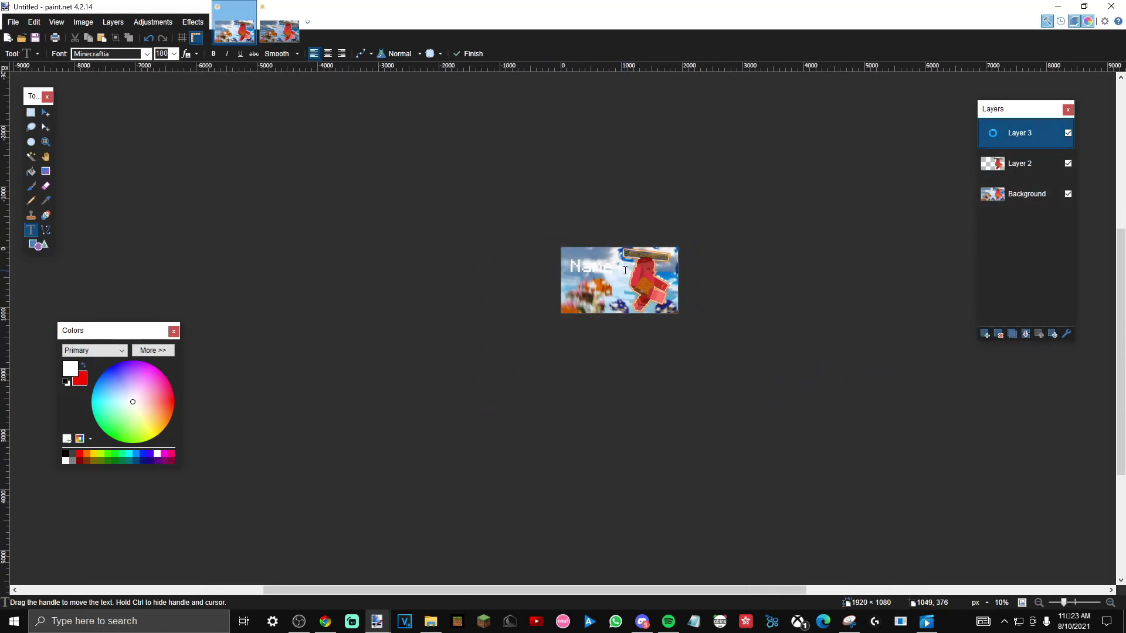
pyautogui.scroll(8, 638, 258)
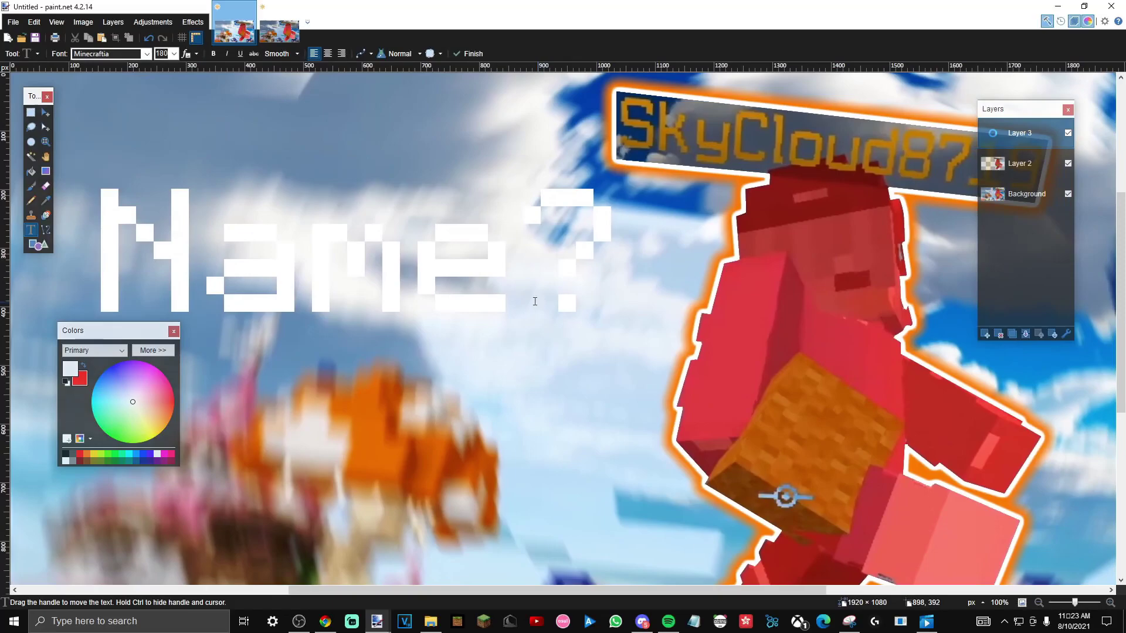
pyautogui.scroll(-2, 520, 297)
pyautogui.hscroll(2, 531, 296)
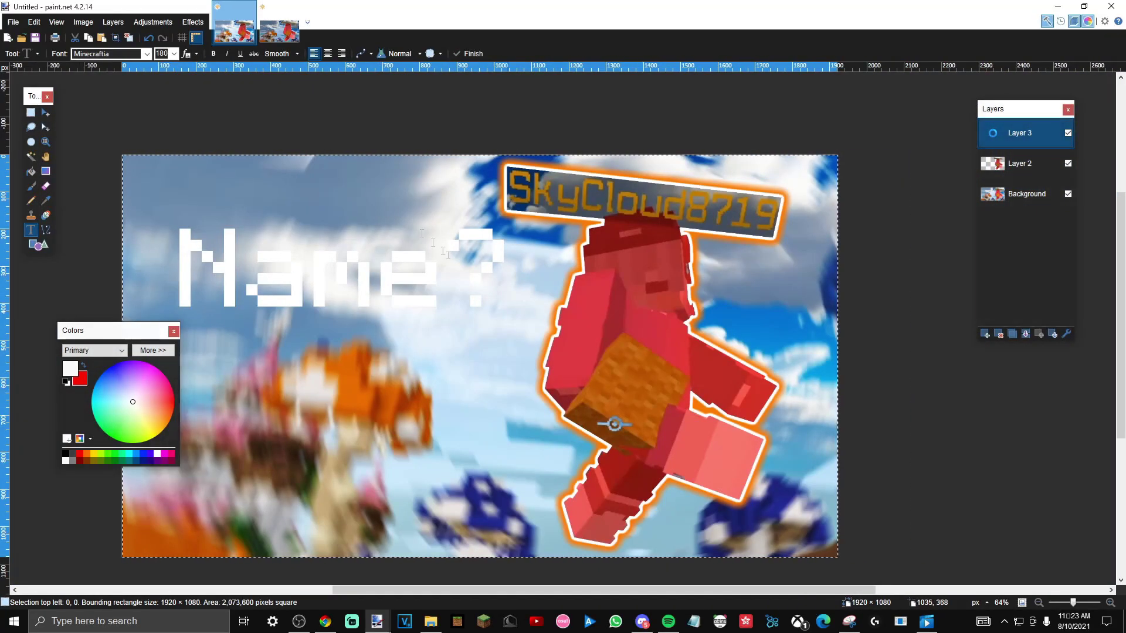
# Try a black Drop Shadow on the text with widening radius 12, blur radius 11 and opacity 255.
pyautogui.click(193, 21)
pyautogui.moveTo(246, 143)
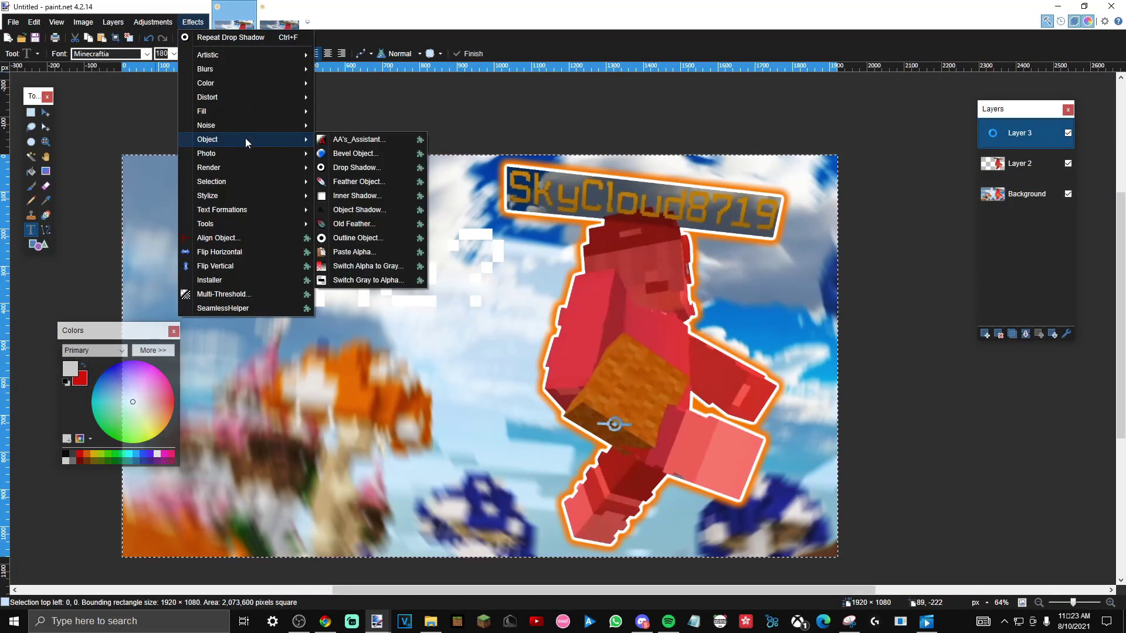
pyautogui.click(356, 168)
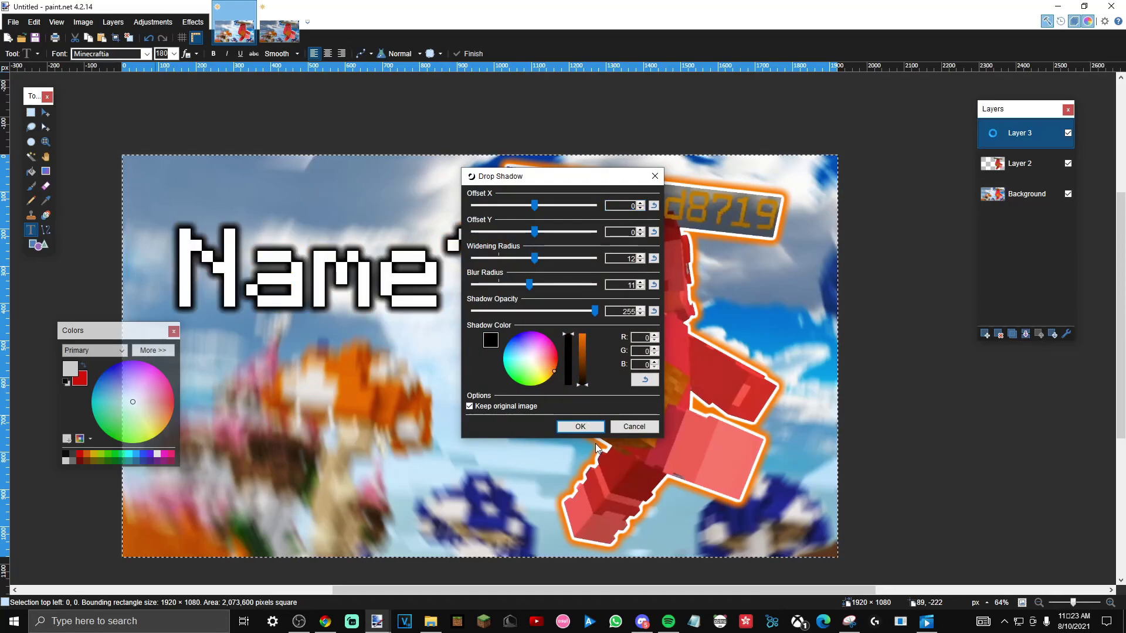
pyautogui.click(580, 427)
pyautogui.hscroll(-3, 511, 219)
pyautogui.scroll(3, 510, 218)
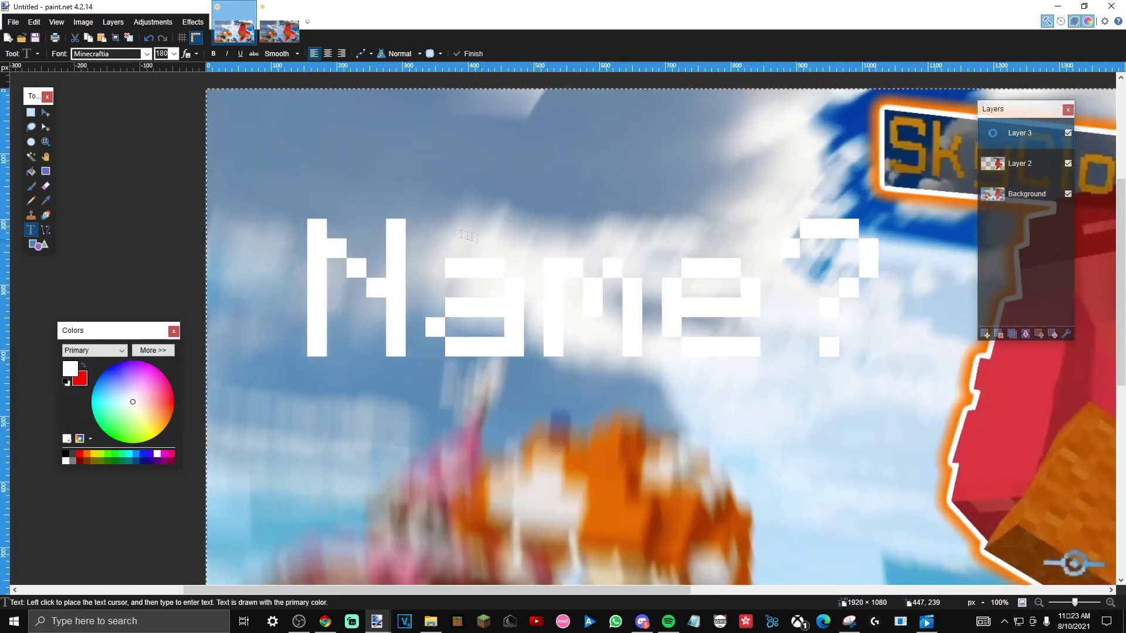
# Select the lower part of the "Name?" text with a rectangle about 1020 × 162 px and lower its lightness to -50.
pyautogui.click(29, 112)
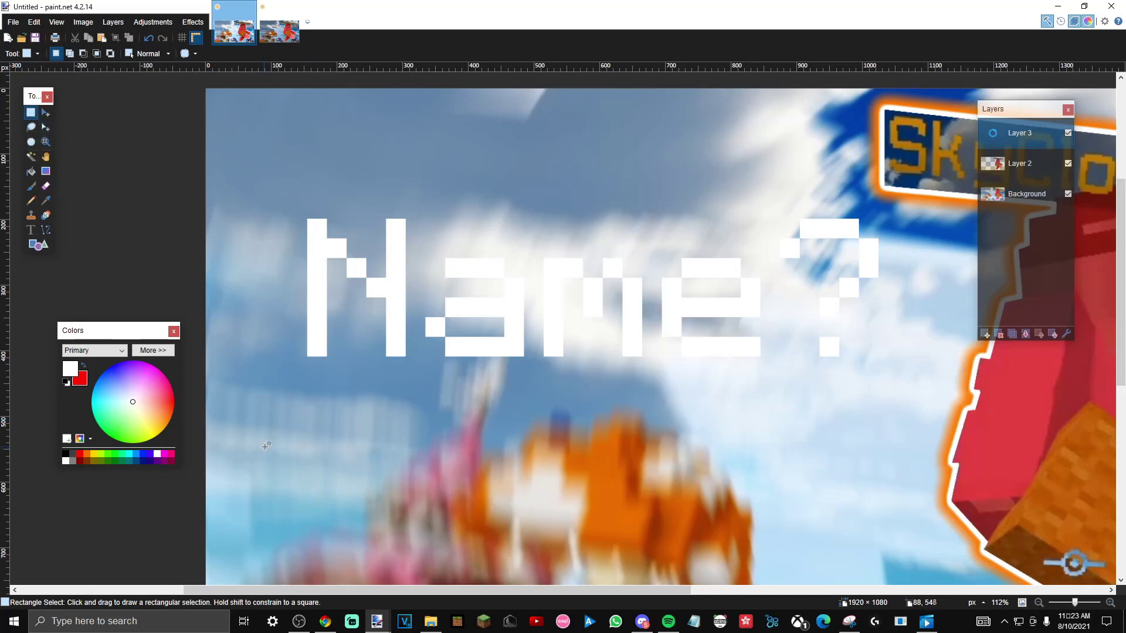
pyautogui.moveTo(278, 437); pyautogui.dragTo(949, 330)
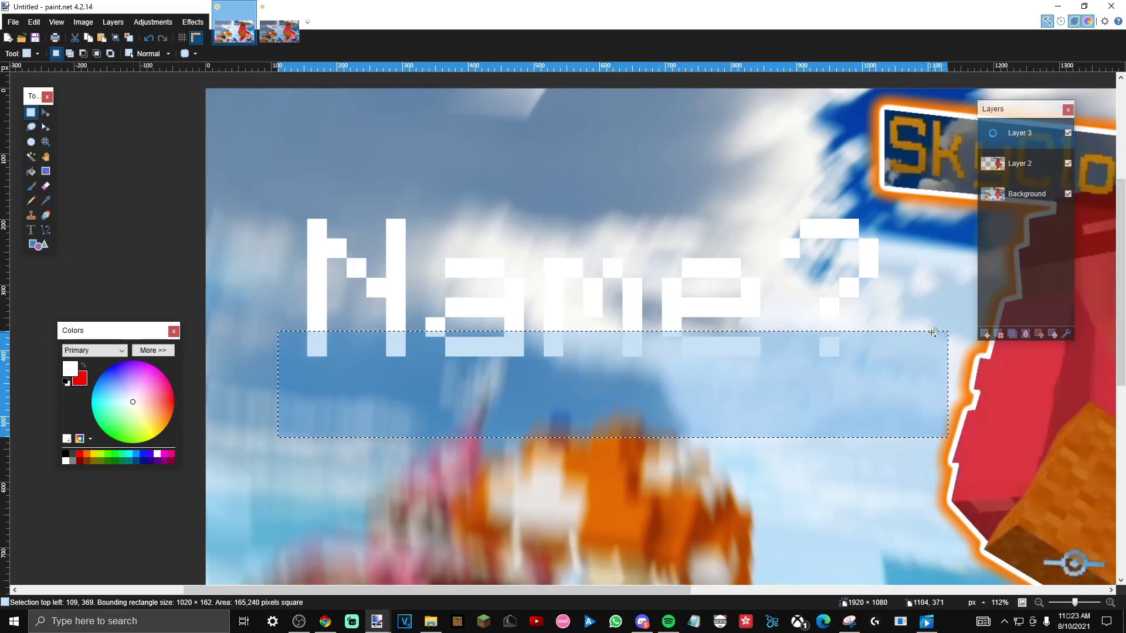
pyautogui.hotkey('ctrl', 'shift', 'u')
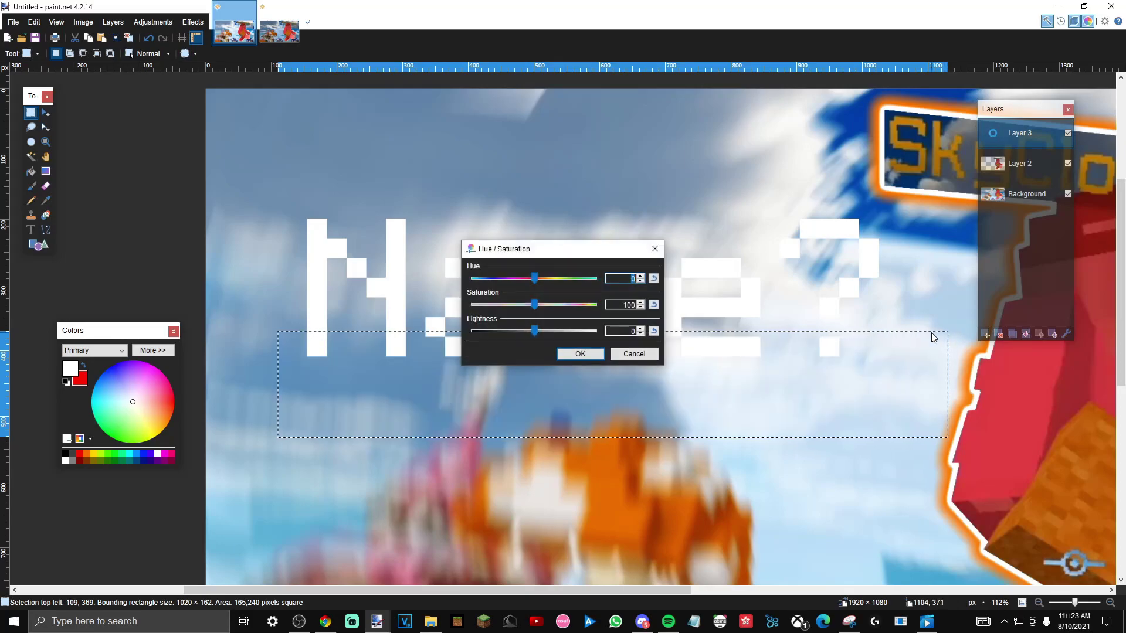
pyautogui.moveTo(546, 334); pyautogui.dragTo(500, 333)
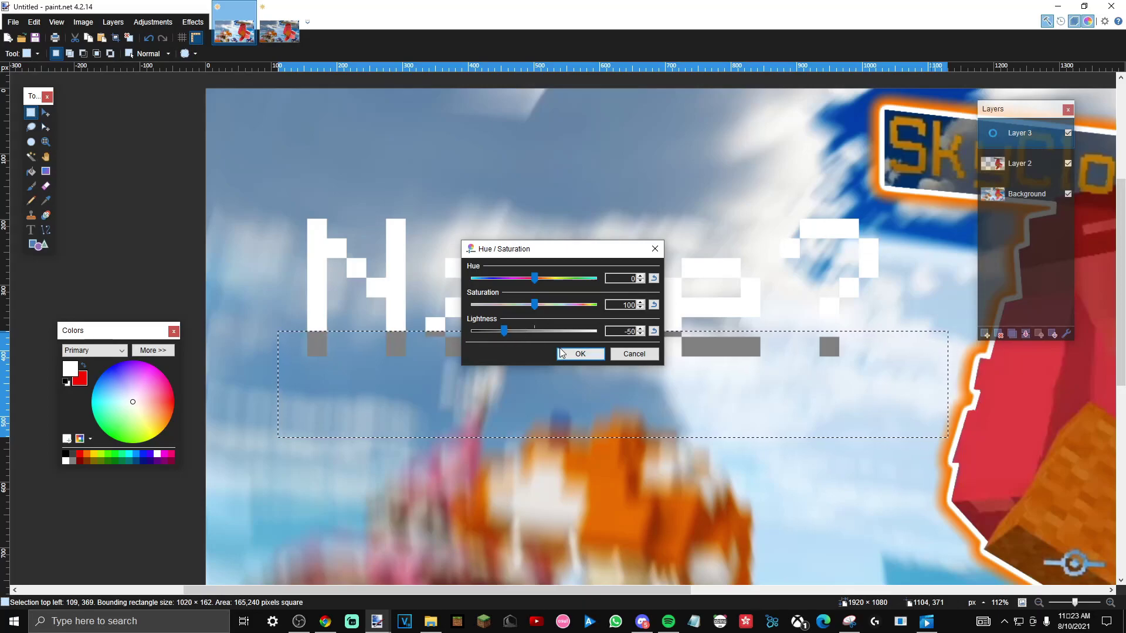
pyautogui.click(580, 353)
# Select all the gray lower strips of the letters N, a, m and e with the Magic Wand.
pyautogui.click(33, 158)
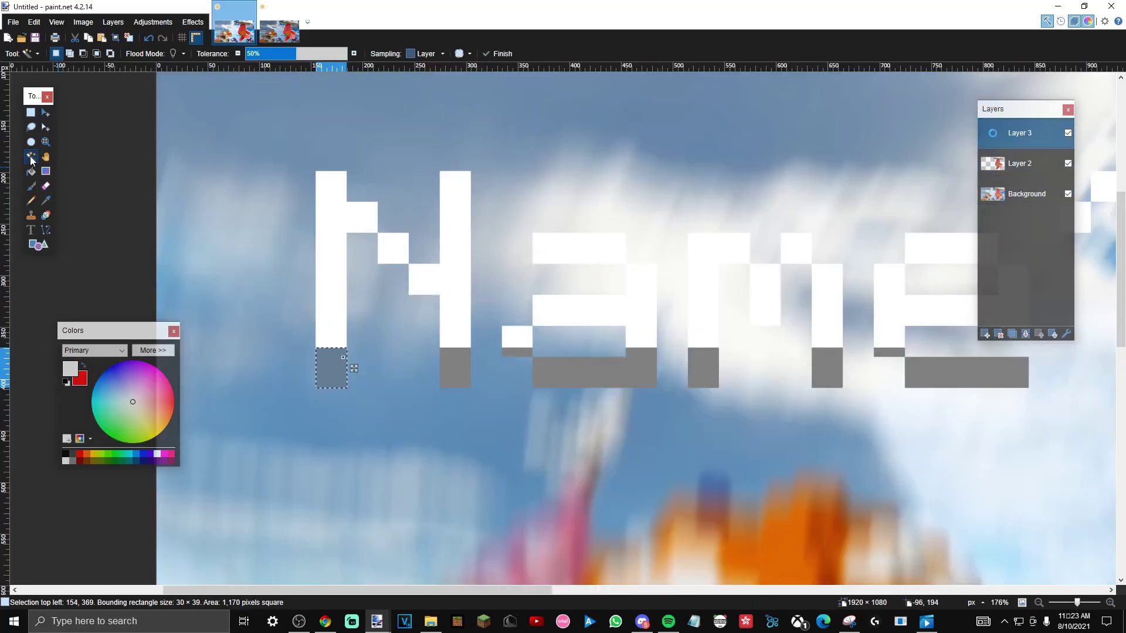
pyautogui.keyDown('ctrl'); pyautogui.click(452, 358); pyautogui.keyUp('ctrl')
pyautogui.keyDown('ctrl'); pyautogui.click(571, 370); pyautogui.keyUp('ctrl')
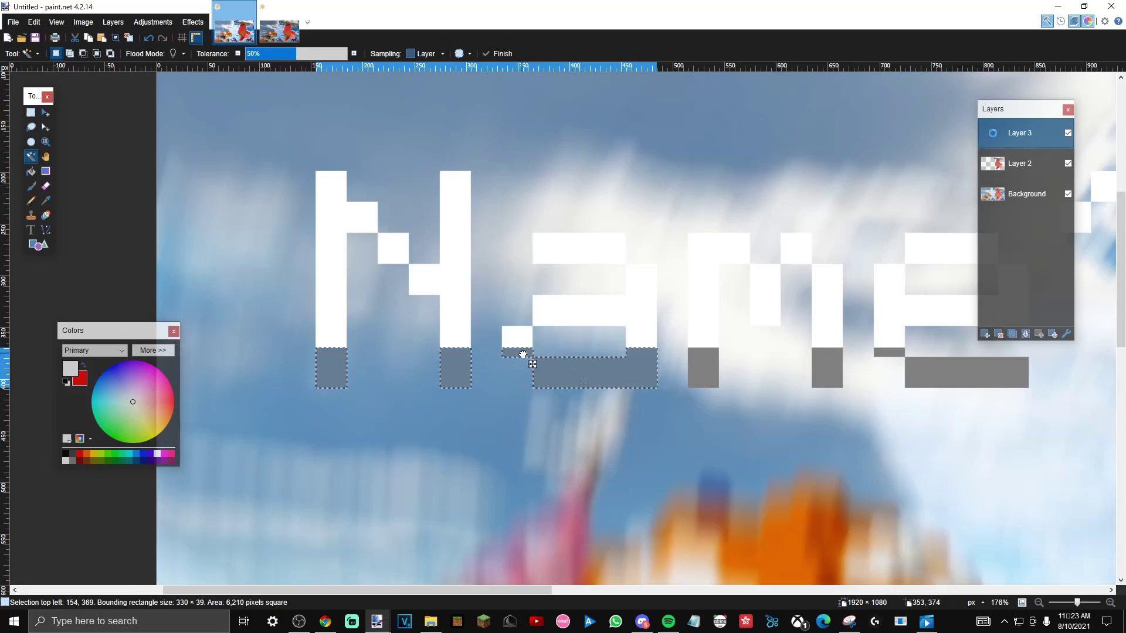
pyautogui.keyDown('ctrl'); pyautogui.click(523, 354); pyautogui.keyUp('ctrl')
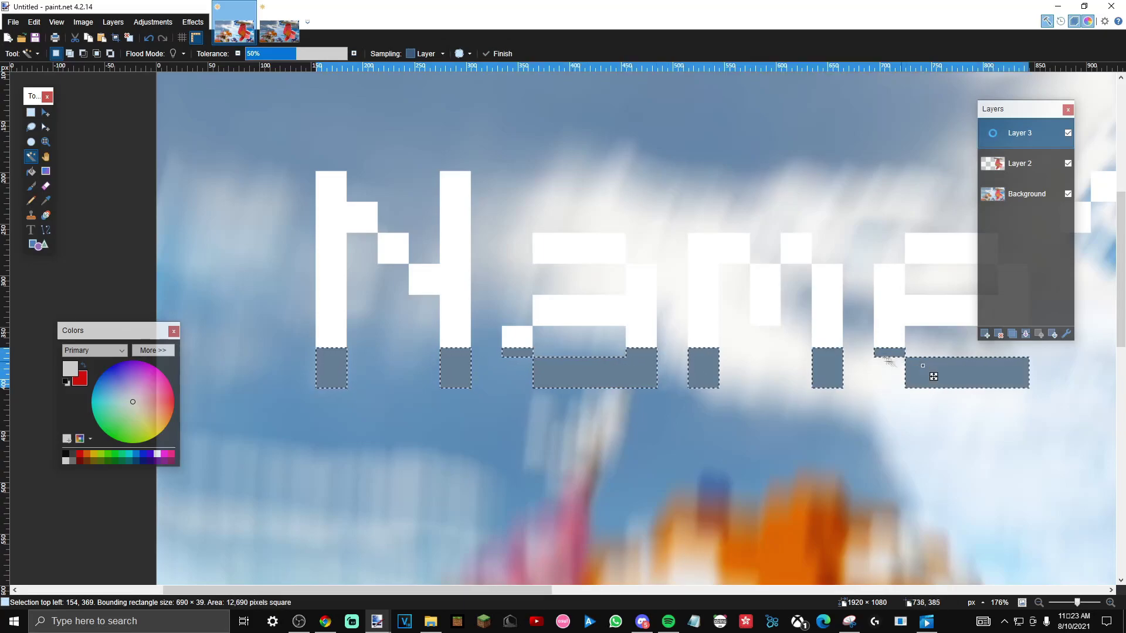
pyautogui.hscroll(4, 548, 325)
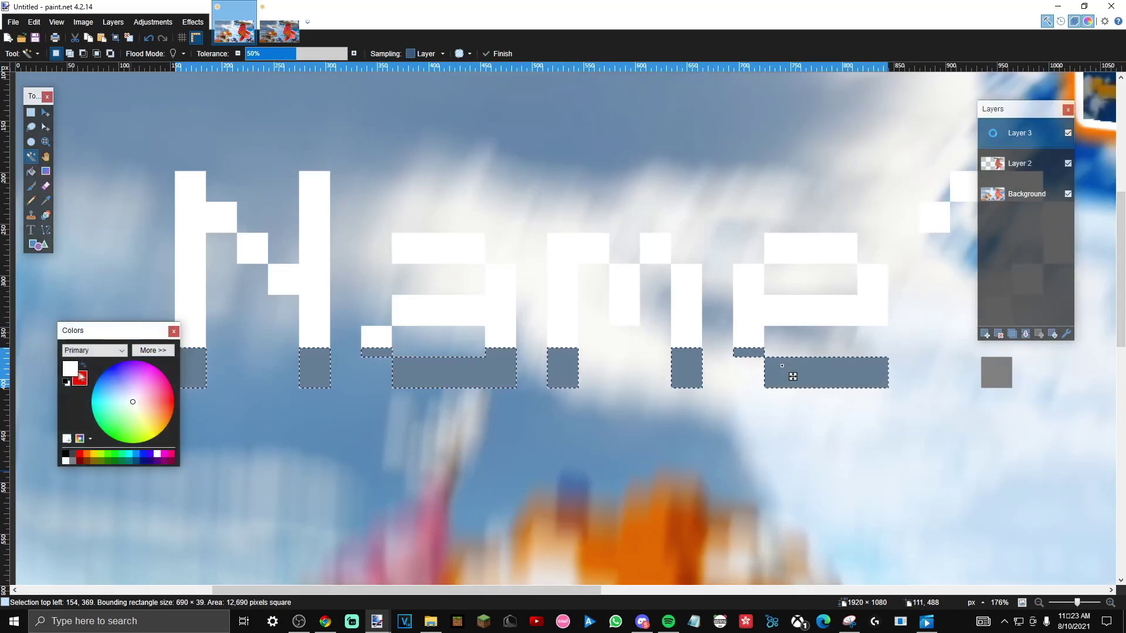
# Set dark gray as primary and white as secondary color, and fill the selected strips with a downward gradient about 74 px long.
pyautogui.click(84, 364)
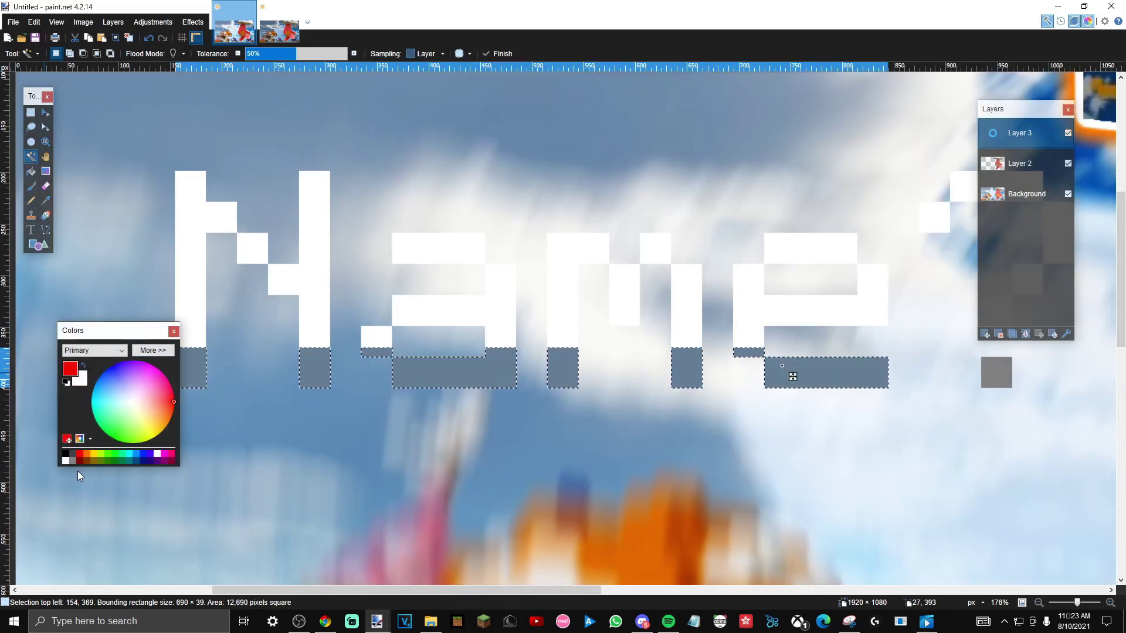
pyautogui.click(74, 455)
pyautogui.click(83, 364)
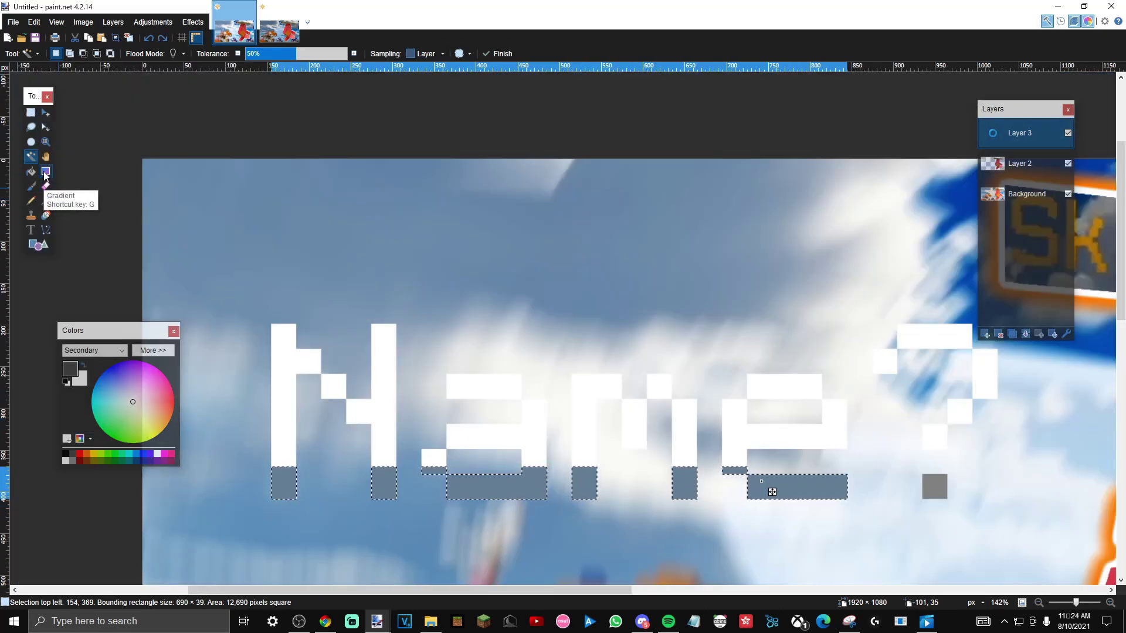
pyautogui.click(46, 171)
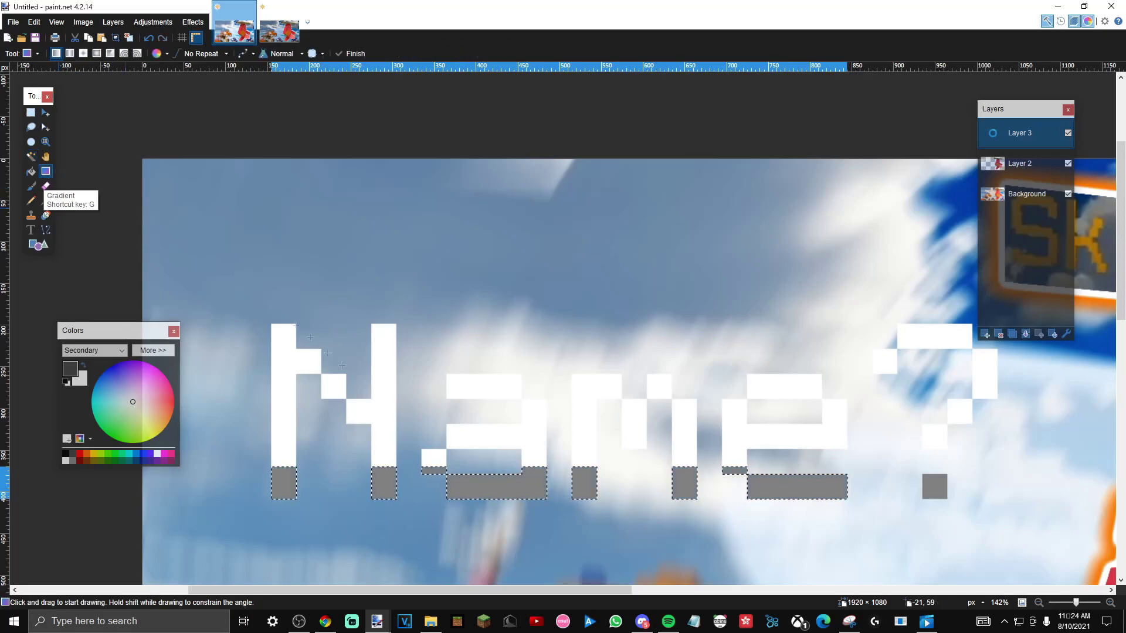
pyautogui.scroll(2, 528, 495)
pyautogui.scroll(-2, 619, 484)
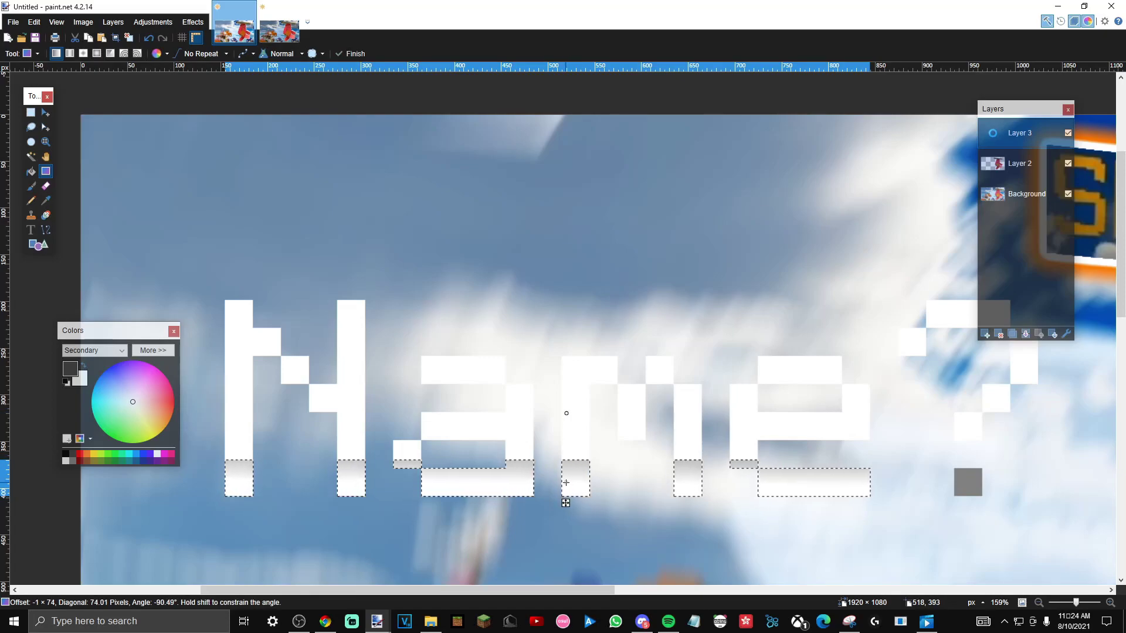
# Try to select the white upper parts of the letters with the Magic Wand, starting with the N.
pyautogui.click(31, 157)
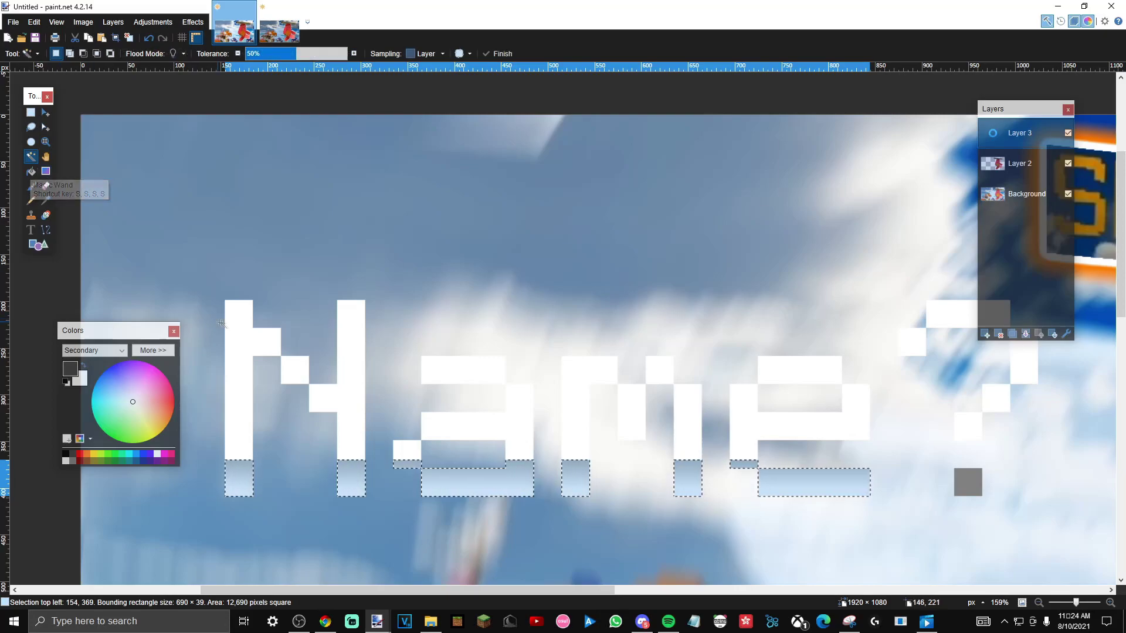
pyautogui.click(242, 331)
pyautogui.keyDown('ctrl'); pyautogui.click(347, 395); pyautogui.keyUp('ctrl')
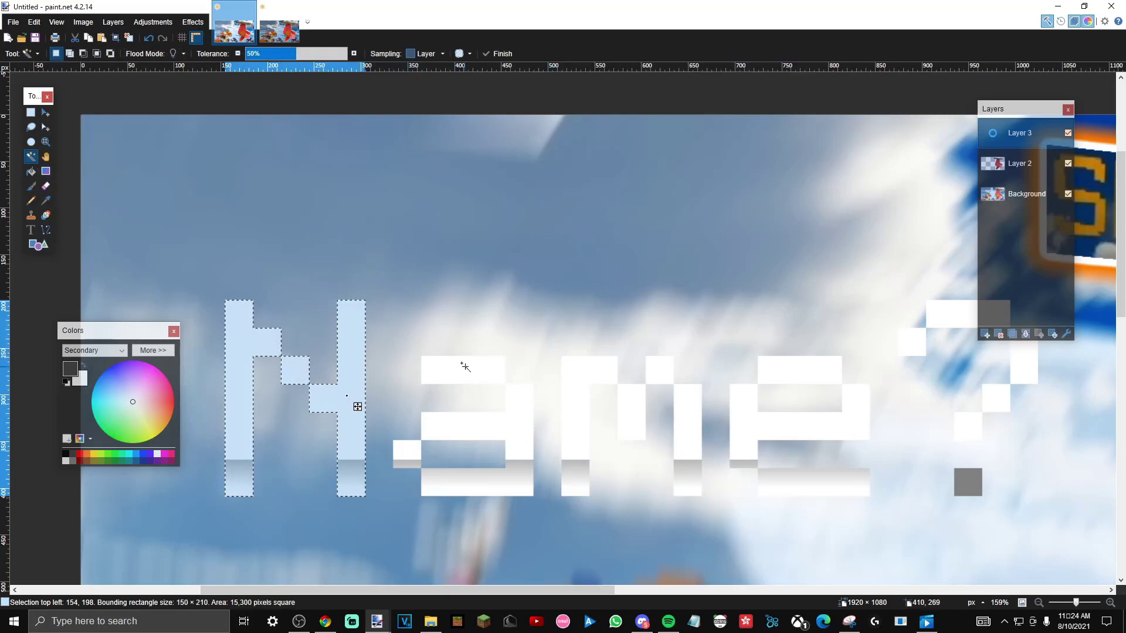
pyautogui.keyDown('ctrl'); pyautogui.click(462, 367); pyautogui.keyUp('ctrl')
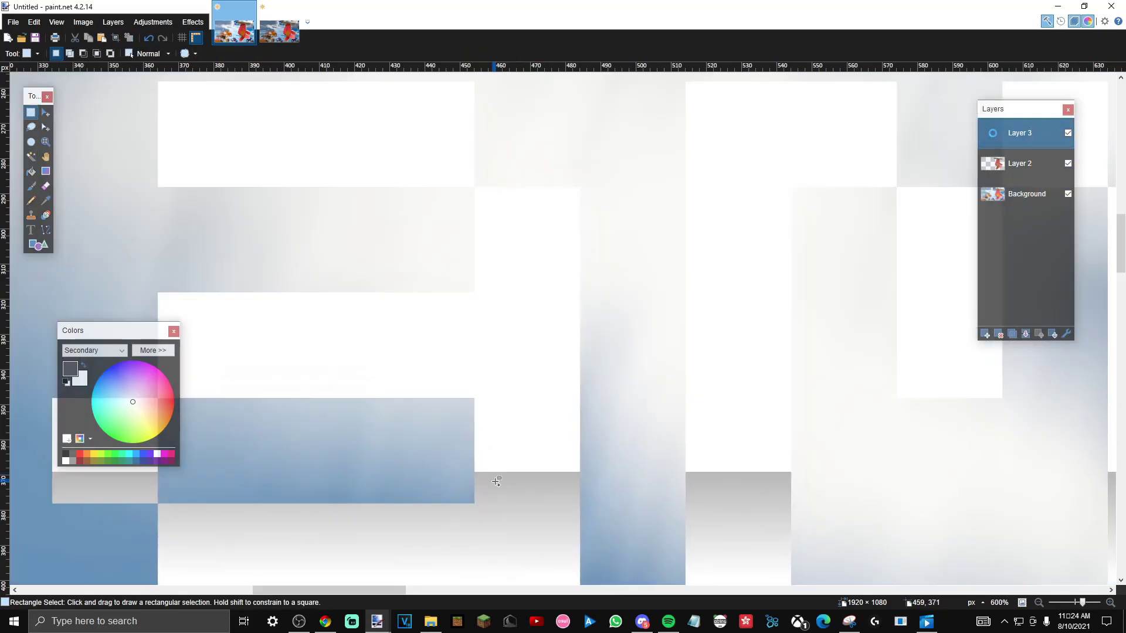
# Select the connected white lower strokes of the a above its gradient strips using combined rectangular selections.
pyautogui.scroll(8, 496, 478)
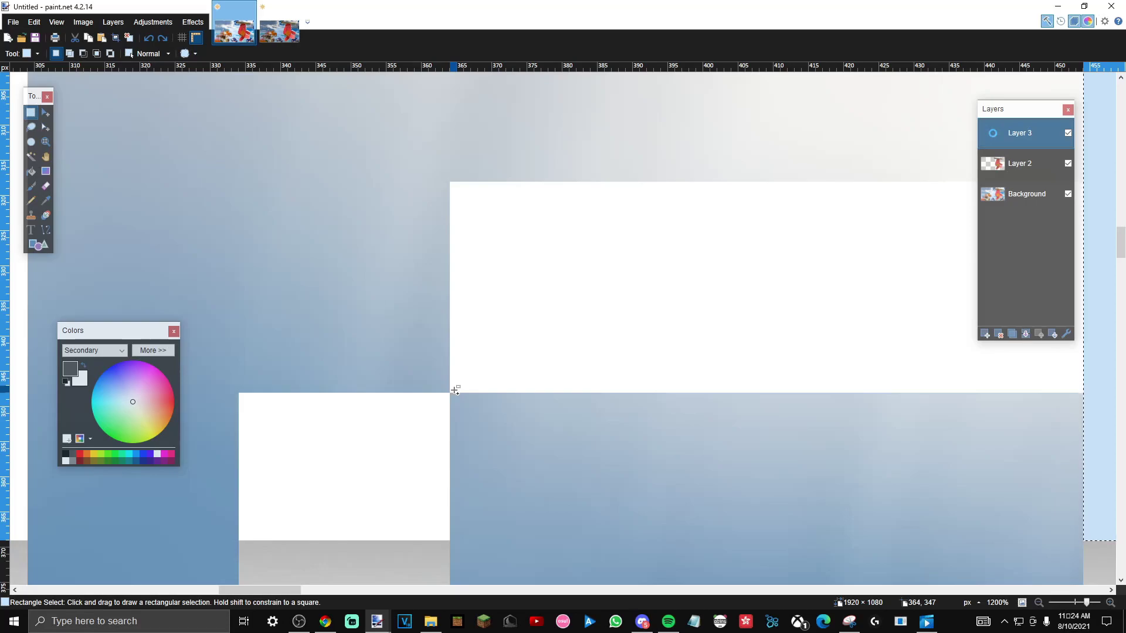
pyautogui.moveTo(450, 391); pyautogui.dragTo(661, 182)
pyautogui.hscroll(7, 626, 314)
pyautogui.hscroll(-8, 330, 468)
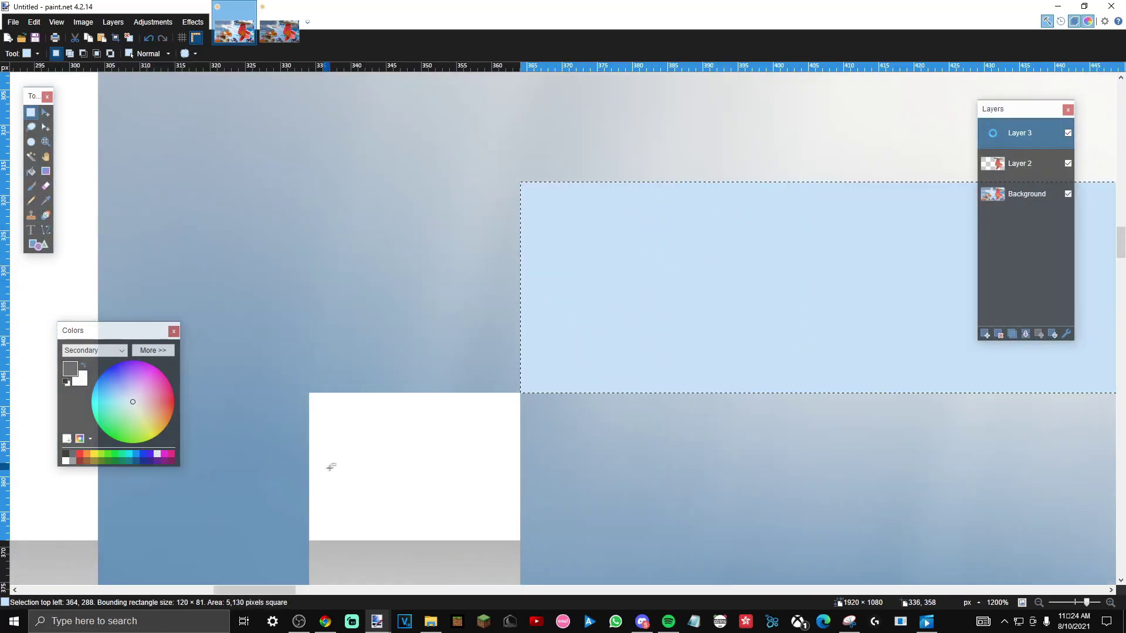
pyautogui.scroll(-2, 330, 467)
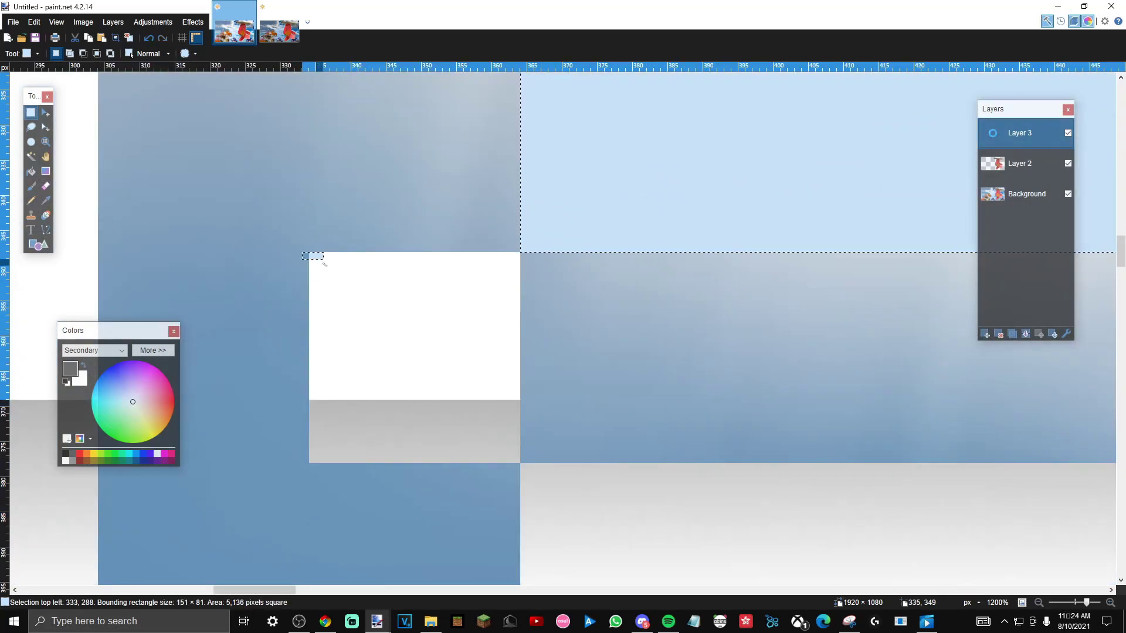
pyautogui.scroll(4, 324, 264)
pyautogui.moveTo(329, 264); pyautogui.dragTo(751, 557)
pyautogui.scroll(-15, 745, 556)
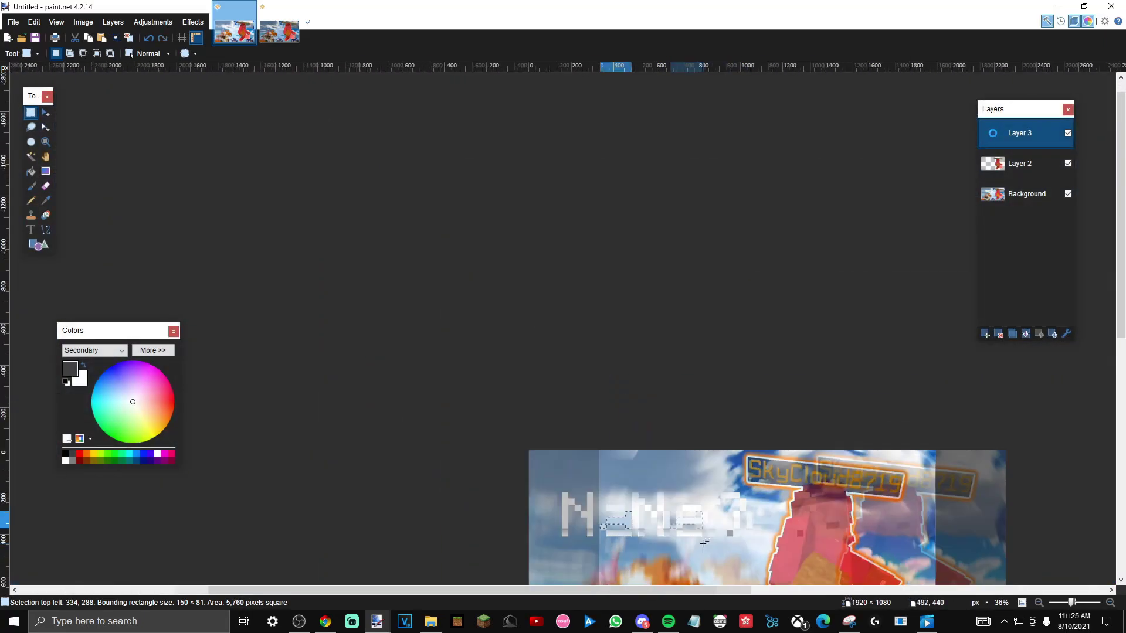
pyautogui.scroll(2, 405, 312)
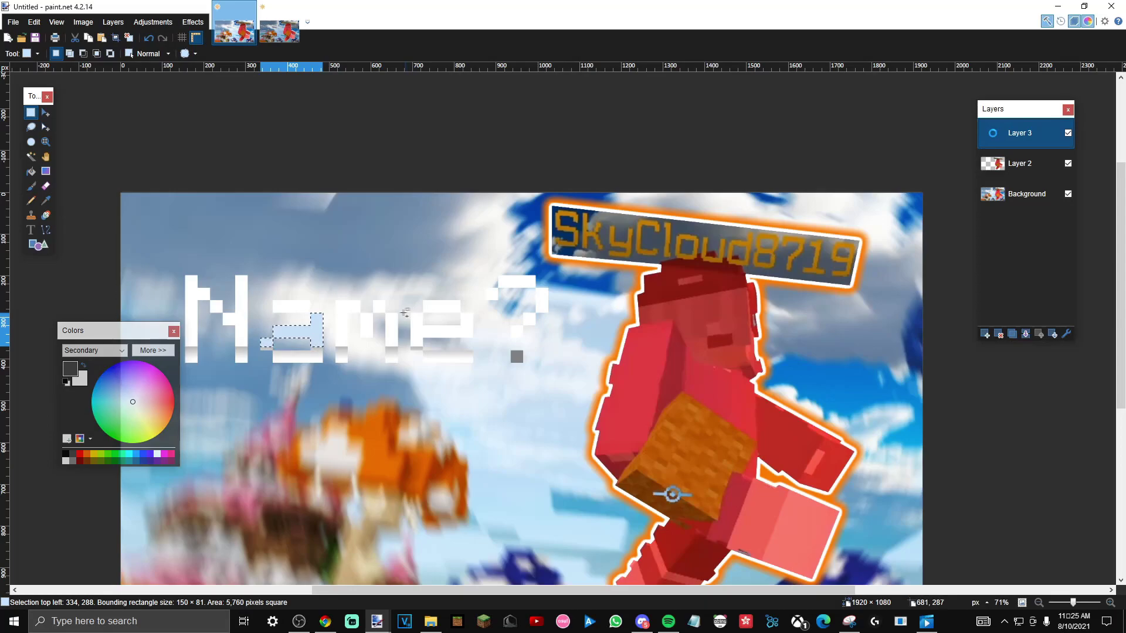
pyautogui.scroll(2, 337, 316)
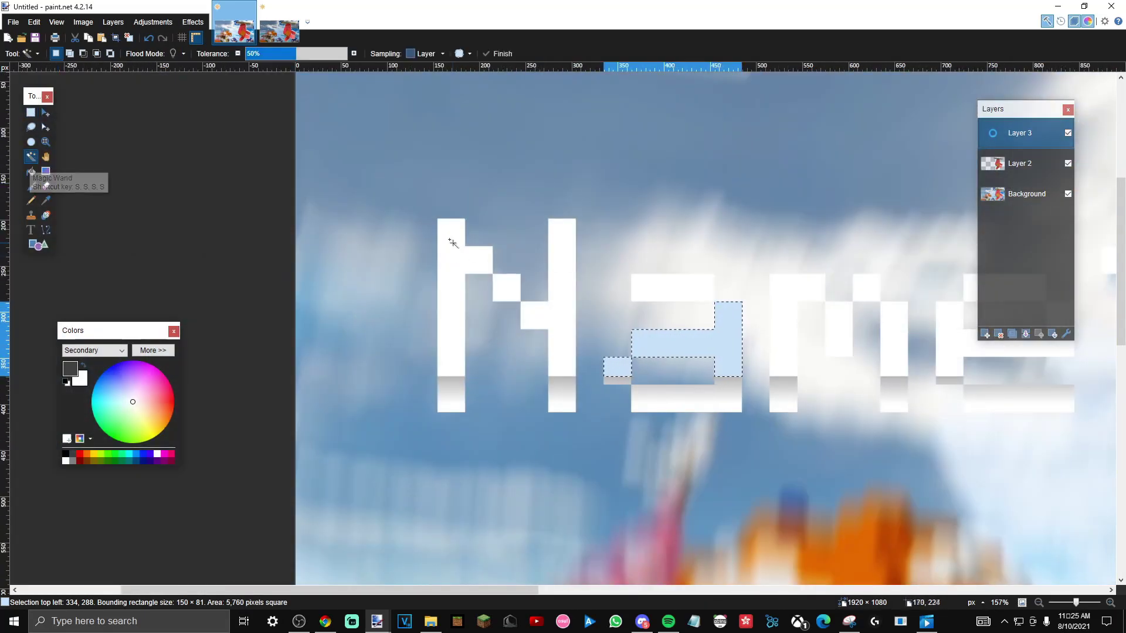
pyautogui.keyDown('ctrl'); pyautogui.click(453, 243); pyautogui.keyUp('ctrl')
pyautogui.hotkey('ctrl', 'z')
# Add both vertical strokes of the N, down to the edge of the gradient, to the selection with rectangles.
pyautogui.click(30, 112)
pyautogui.scroll(8, 482, 246)
pyautogui.moveTo(395, 196); pyautogui.dragTo(585, 382)
pyautogui.scroll(-5, 448, 287)
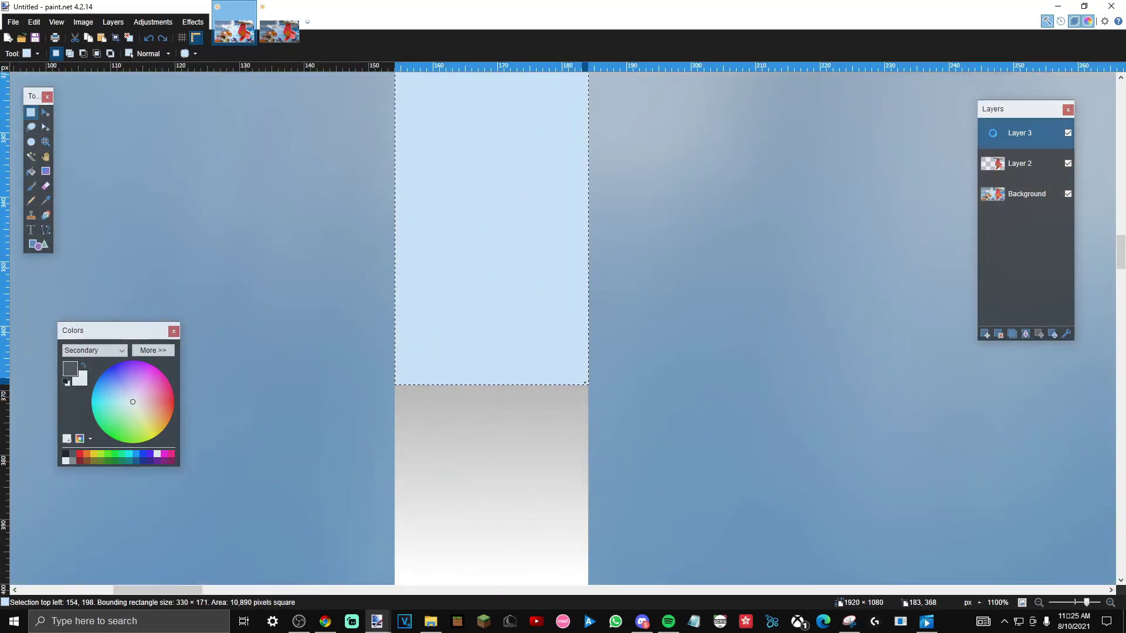
pyautogui.scroll(-9, 584, 383)
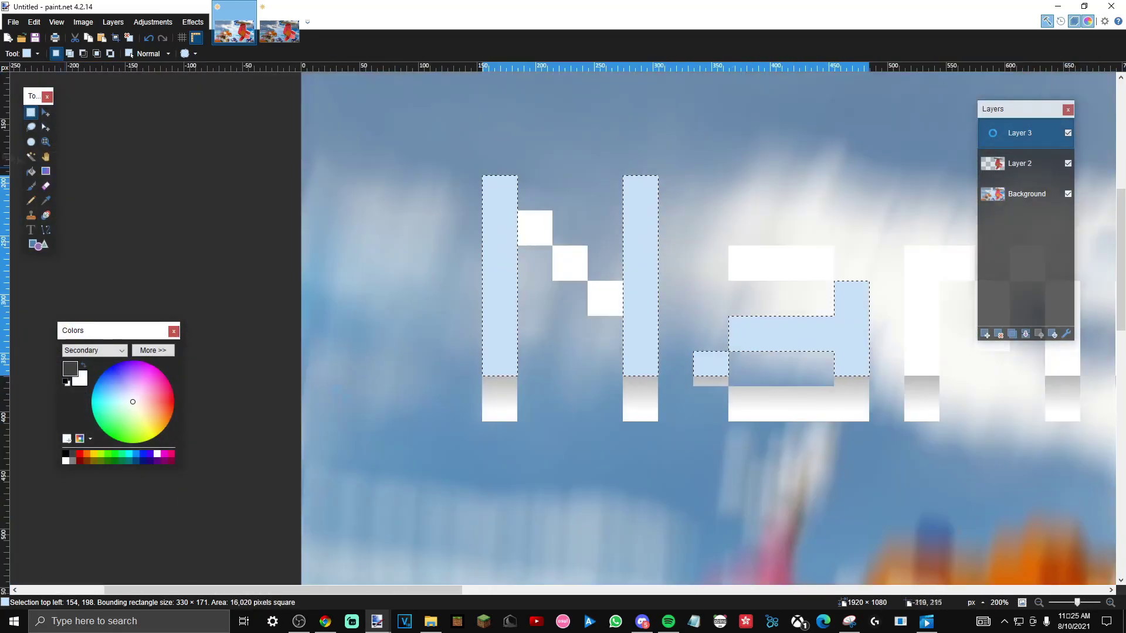
# Add the diagonal blocks of the N to the selection with rectangles, including the thin strip missed along the first block.
pyautogui.click(30, 112)
pyautogui.scroll(7, 528, 224)
pyautogui.moveTo(469, 171); pyautogui.dragTo(639, 324)
pyautogui.scroll(6, 636, 249)
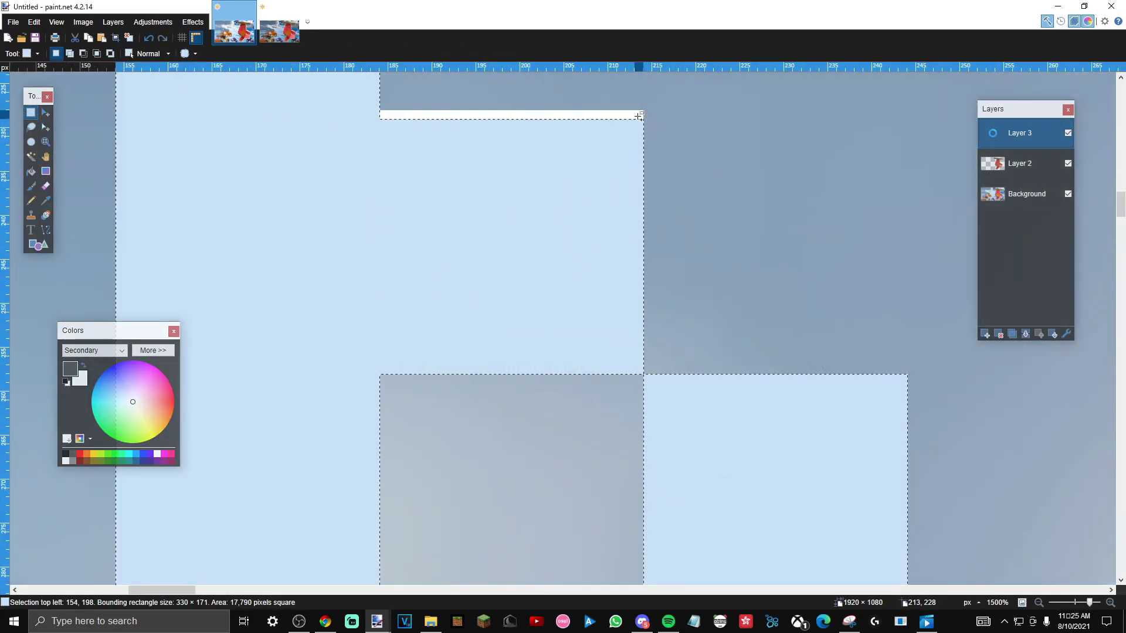
pyautogui.moveTo(641, 115); pyautogui.dragTo(377, 110)
pyautogui.scroll(-6, 500, 226)
pyautogui.moveTo(493, 222); pyautogui.dragTo(765, 473)
pyautogui.scroll(-6, 764, 472)
# Add the top bar of the a and the detached middle block of the m to the selection with the Magic Wand.
pyautogui.click(31, 157)
pyautogui.keyDown('ctrl'); pyautogui.click(375, 288); pyautogui.keyUp('ctrl')
pyautogui.hscroll(6, 364, 294)
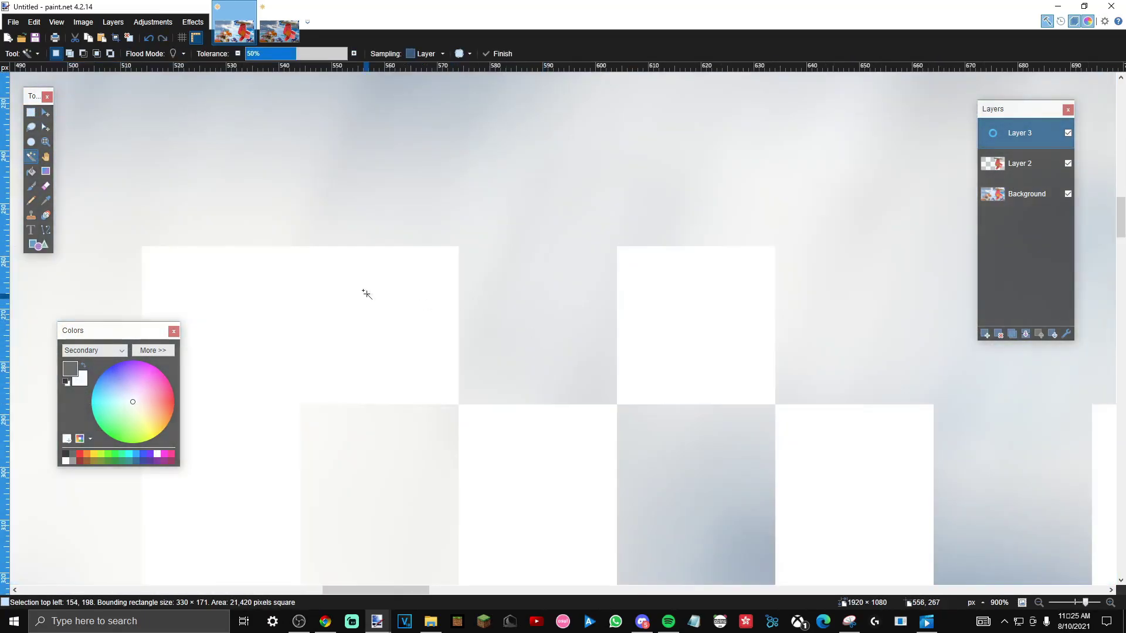
pyautogui.keyDown('ctrl'); pyautogui.click(538, 446); pyautogui.keyUp('ctrl')
pyautogui.scroll(-5, 692, 363)
pyautogui.keyDown('ctrl'); pyautogui.click(850, 309); pyautogui.keyUp('ctrl')
pyautogui.hotkey('ctrl', 'z')
# Add the remaining white strokes of the m above its gradient strips to the selection with rectangles.
pyautogui.click(30, 114)
pyautogui.hscroll(-4, 352, 404)
pyautogui.scroll(8, 351, 405)
pyautogui.scroll(6, 527, 419)
pyautogui.moveTo(350, 415); pyautogui.dragTo(943, 516)
pyautogui.hscroll(14, 751, 411)
pyautogui.scroll(-3, 645, 364)
pyautogui.scroll(3, 562, 318)
pyautogui.scroll(-20, 645, 399)
pyautogui.hscroll(7, 744, 452)
# Add the white strokes of the e, including its right stroke and middle bar, to the selection with rectangles.
pyautogui.moveTo(556, 312); pyautogui.dragTo(813, 546)
pyautogui.scroll(-4, 557, 448)
pyautogui.hscroll(6, 601, 422)
pyautogui.scroll(6, 487, 328)
pyautogui.scroll(3, 381, 222)
pyautogui.hscroll(3, 384, 217)
pyautogui.hscroll(7, 592, 405)
pyautogui.scroll(-6, 668, 451)
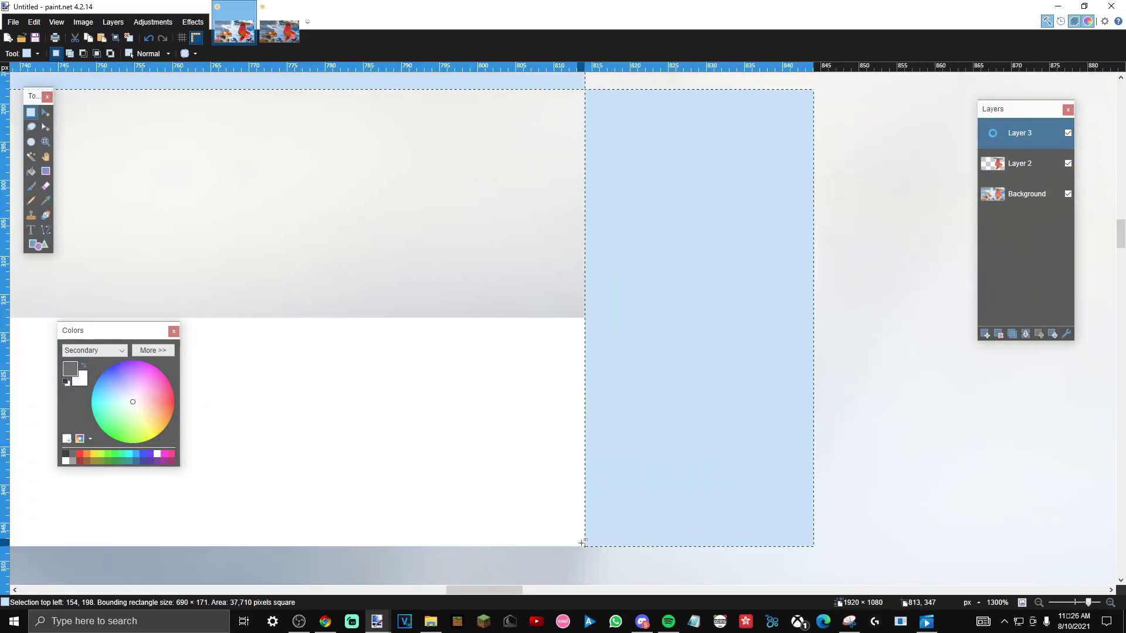
pyautogui.moveTo(583, 546); pyautogui.dragTo(306, 317)
pyautogui.hscroll(-6, 446, 411)
pyautogui.hscroll(8, 448, 324)
pyautogui.scroll(-5, 156, 275)
# Add all the white blocks of the question mark to the selection with the Magic Wand, leaving out its gray dot.
pyautogui.click(31, 156)
pyautogui.keyDown('ctrl'); pyautogui.click(447, 384); pyautogui.keyUp('ctrl')
pyautogui.keyDown('ctrl'); pyautogui.click(531, 296); pyautogui.keyUp('ctrl')
pyautogui.keyDown('ctrl'); pyautogui.click(601, 234); pyautogui.keyUp('ctrl')
pyautogui.scroll(-2, 505, 208)
pyautogui.keyDown('ctrl'); pyautogui.click(433, 114); pyautogui.keyUp('ctrl')
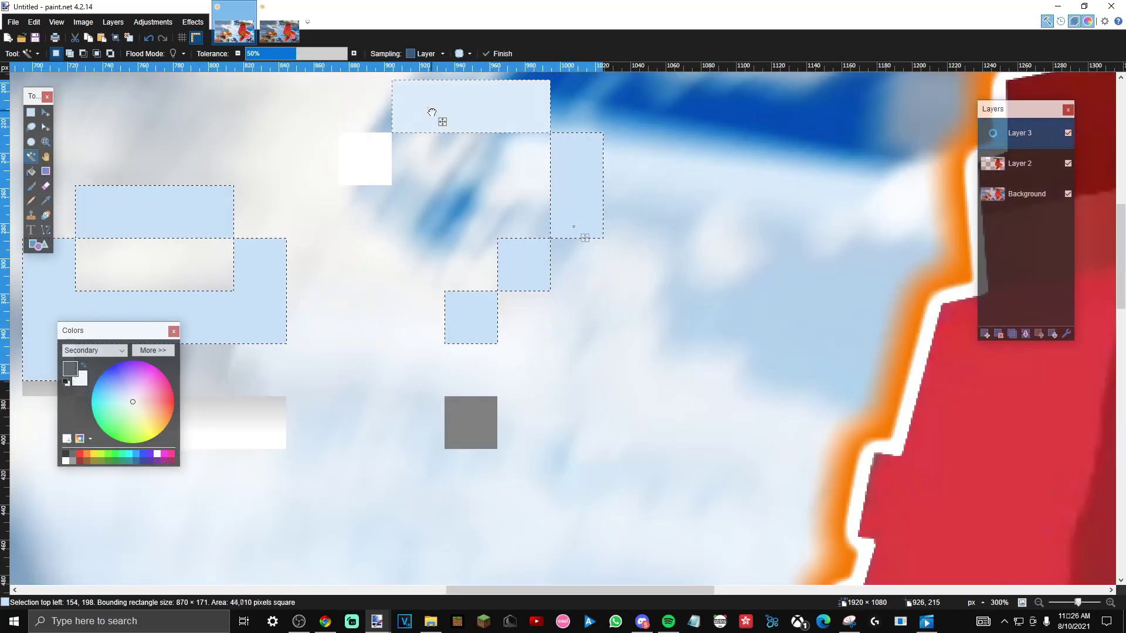
pyautogui.keyDown('ctrl'); pyautogui.click(366, 160); pyautogui.keyUp('ctrl')
pyautogui.scroll(-10, 451, 346)
pyautogui.scroll(5, 561, 361)
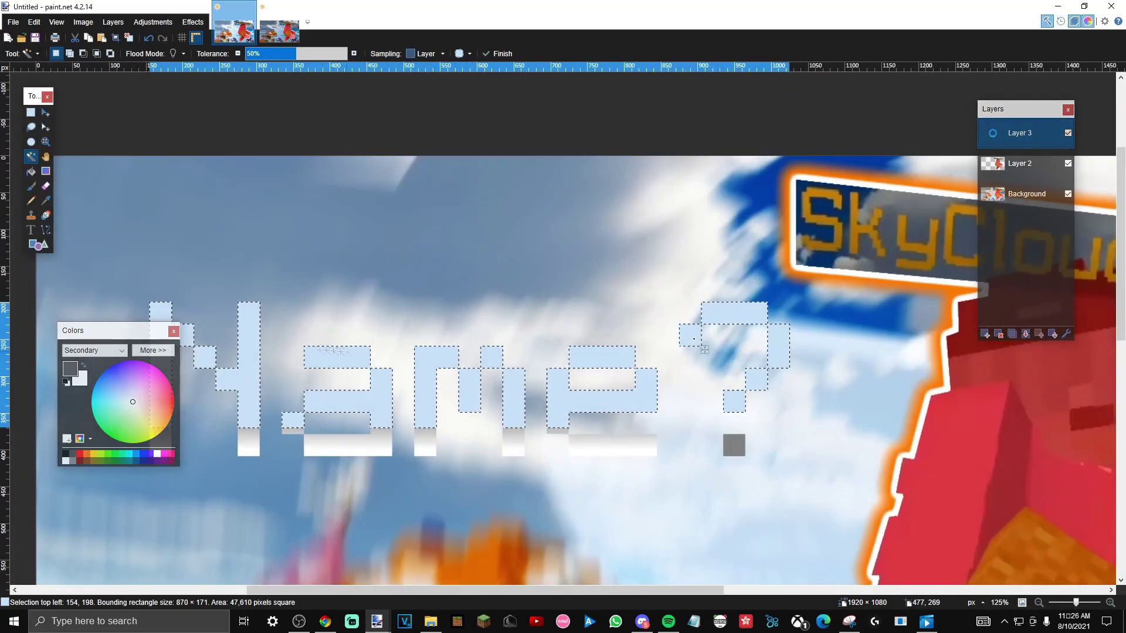
# Shade the selected white letter strokes with a vertical linear gradient from white to dark gray at their lower ends, and deselect them.
pyautogui.click(46, 171)
pyautogui.hscroll(-3, 598, 410)
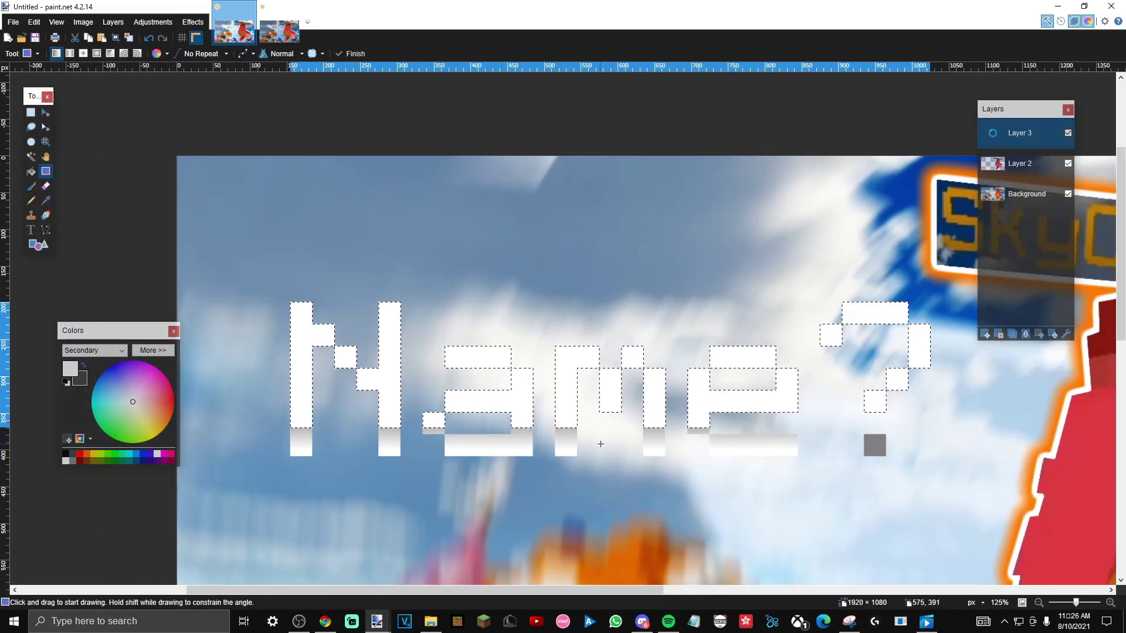
pyautogui.moveTo(599, 444); pyautogui.dragTo(598, 364)
pyautogui.moveTo(585, 255); pyautogui.dragTo(586, 459)
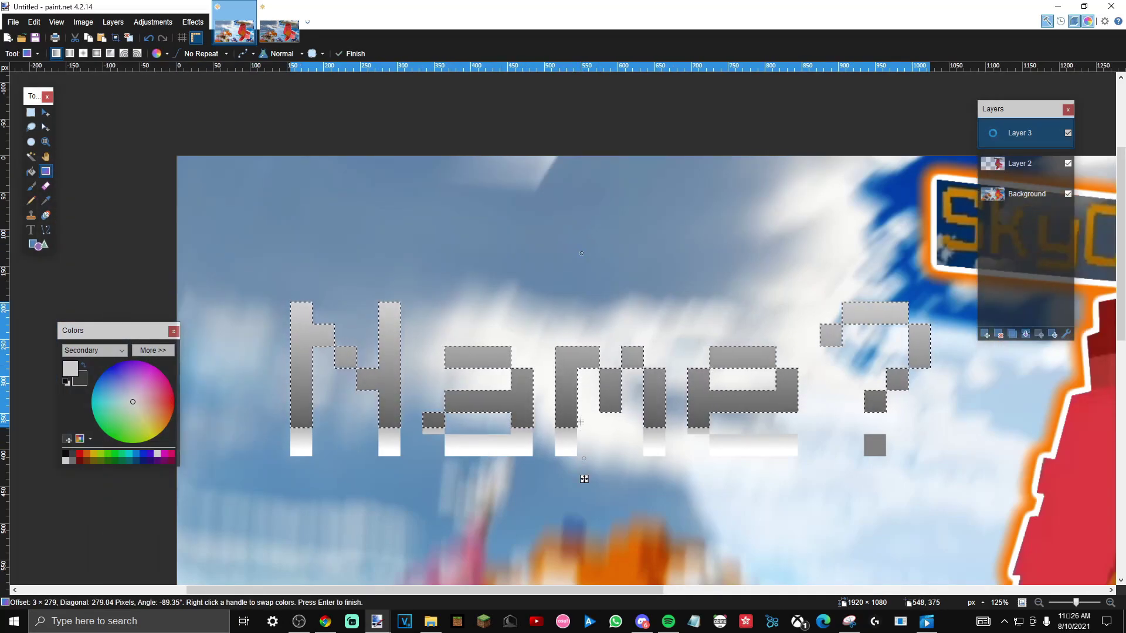
pyautogui.moveTo(586, 382); pyautogui.dragTo(586, 455)
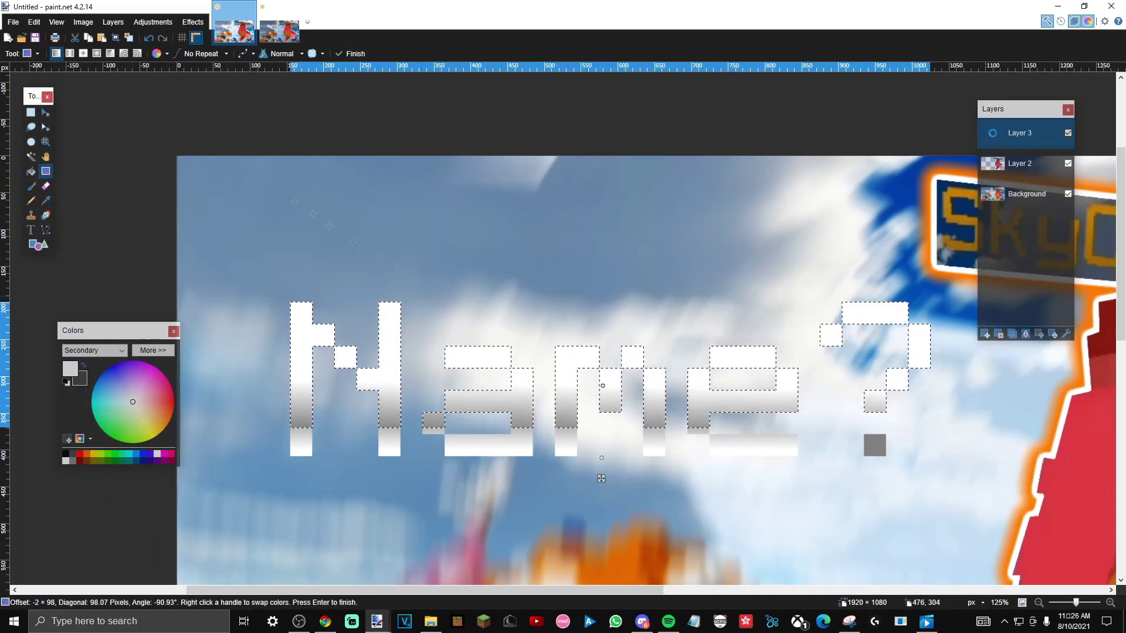
pyautogui.click(31, 112)
pyautogui.hotkey('ctrl', 'd')
pyautogui.scroll(-7, 421, 346)
pyautogui.scroll(9, 441, 370)
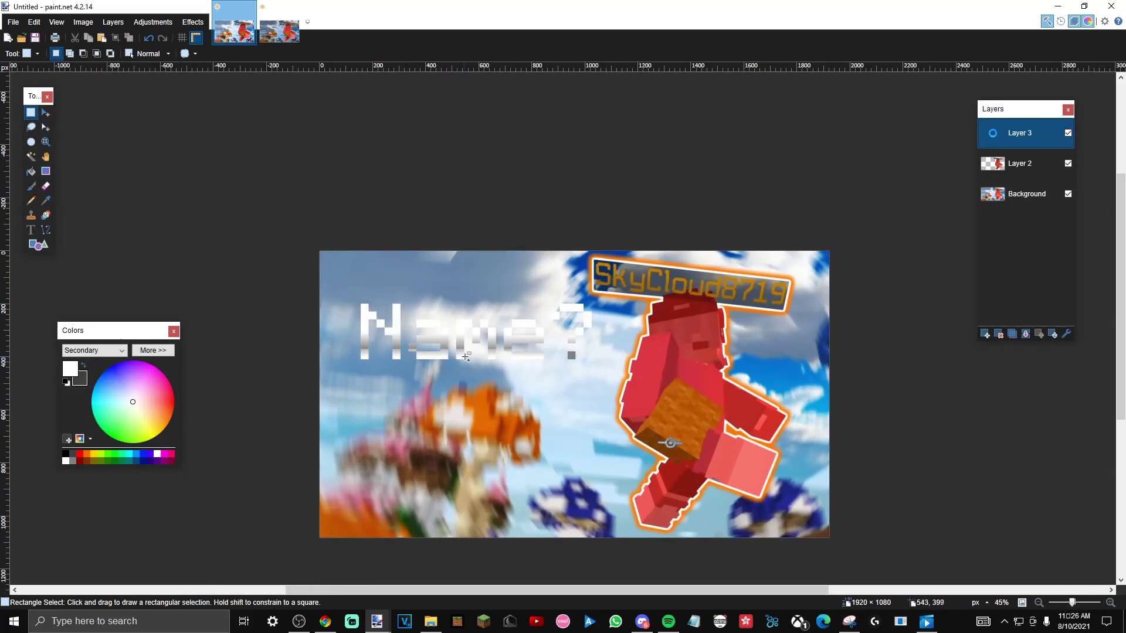
# Apply a black Drop Shadow to the text layer with widening radius 12, blur radius 11 and opacity 255, keeping the original image.
pyautogui.press('x')
pyautogui.scroll(-5, 376, 309)
pyautogui.scroll(-3, 377, 309)
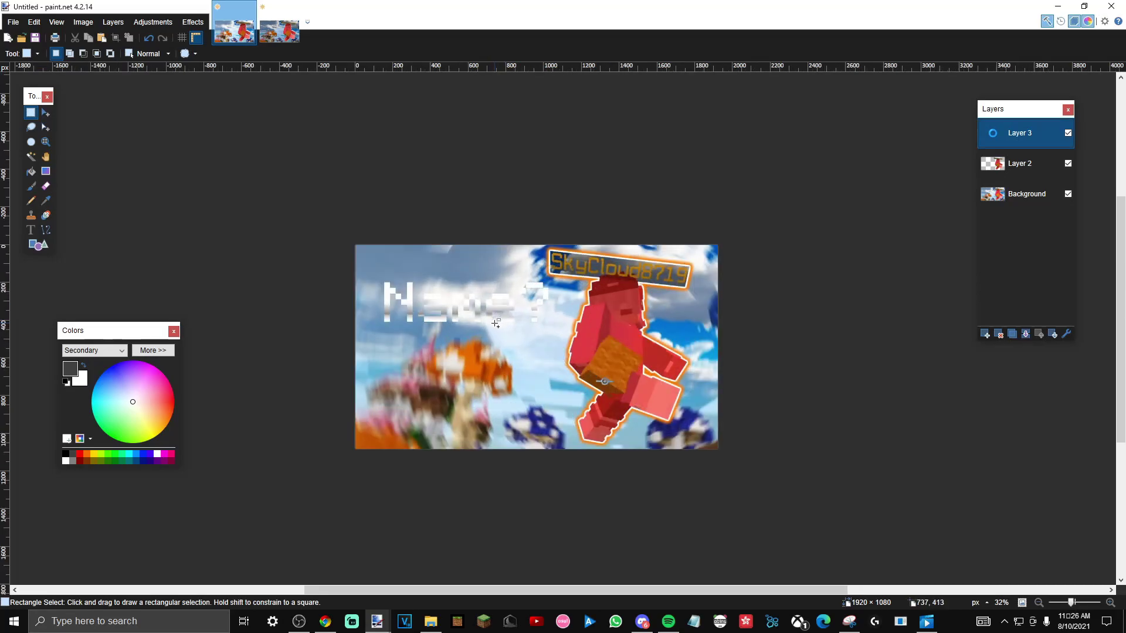
pyautogui.hotkey('ctrl', 'a')
pyautogui.scroll(2, 395, 156)
pyautogui.click(193, 22)
pyautogui.moveTo(255, 142)
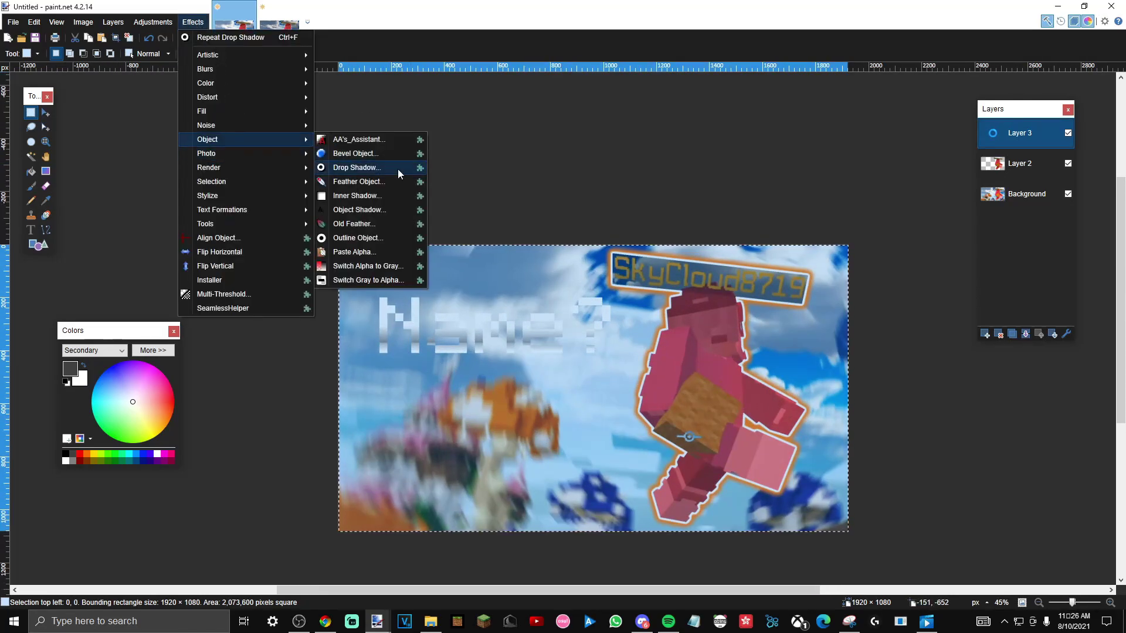
pyautogui.click(358, 167)
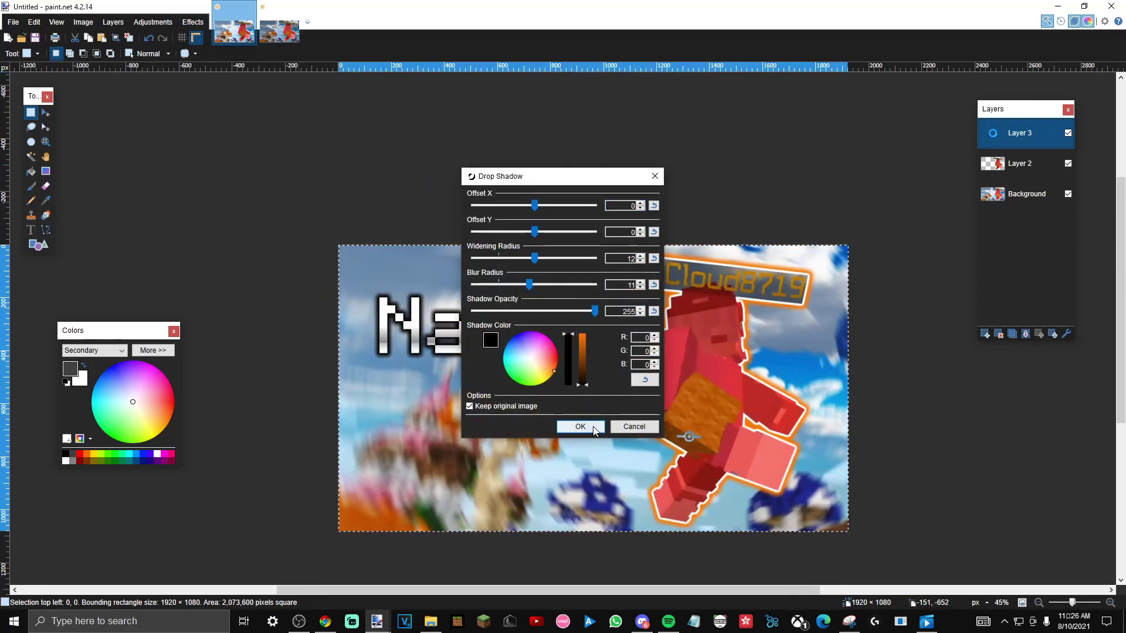
pyautogui.click(594, 430)
# Enlarge the "Name?" text and tilt it clockwise by about 3.7 degrees beside the player cutout.
pyautogui.press('m')
pyautogui.scroll(-1, 527, 324)
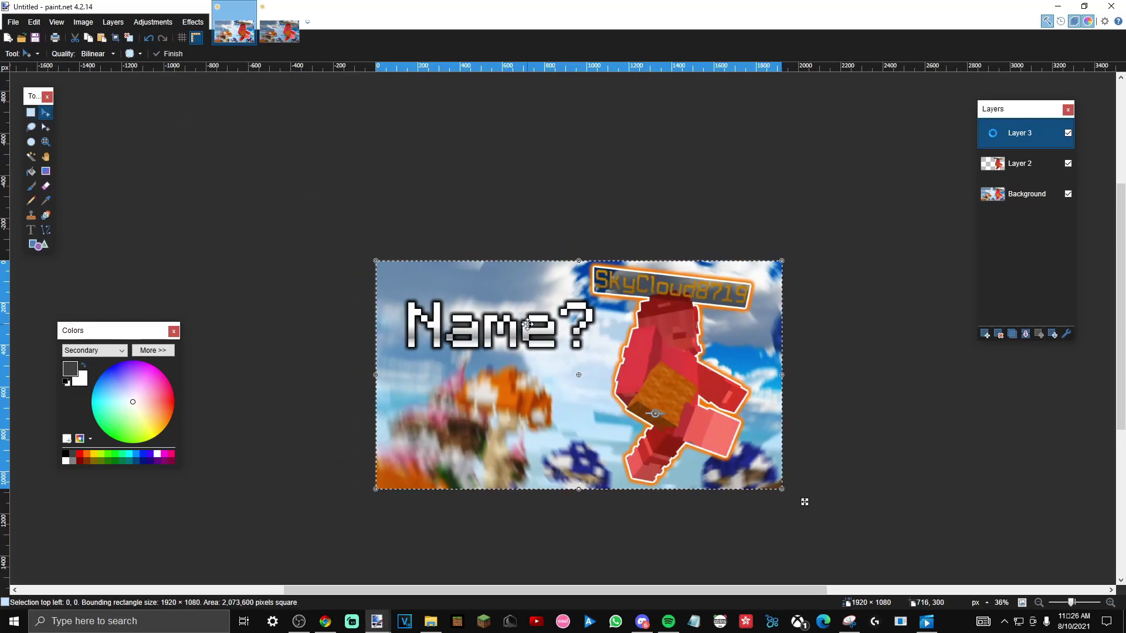
pyautogui.moveTo(514, 249); pyautogui.dragTo(522, 246)
pyautogui.moveTo(561, 320); pyautogui.dragTo(556, 346)
pyautogui.moveTo(771, 523); pyautogui.dragTo(851, 611)
pyautogui.moveTo(693, 462); pyautogui.dragTo(674, 454)
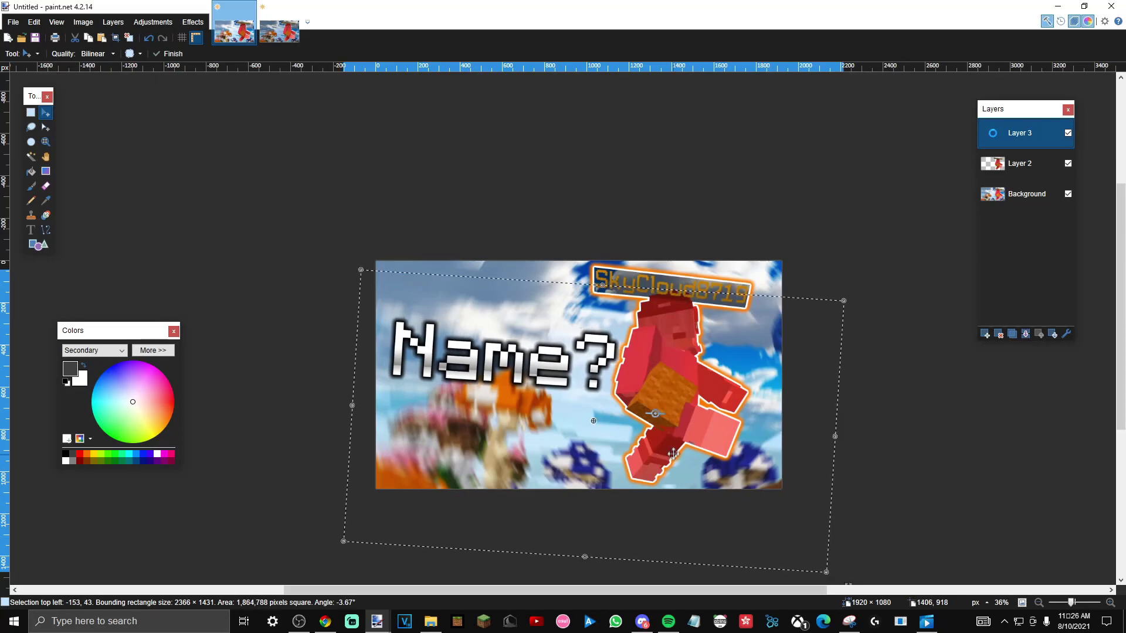
# Increase the text's clockwise tilt to about 5.3 degrees, enlarge it slightly and move it higher beside the player.
pyautogui.moveTo(557, 265); pyautogui.dragTo(564, 266)
pyautogui.moveTo(589, 364); pyautogui.dragTo(587, 370)
pyautogui.scroll(-1, 621, 402)
pyautogui.hscroll(1, 617, 408)
pyautogui.scroll(-2, 604, 422)
pyautogui.scroll(-2, 604, 422)
pyautogui.moveTo(710, 338)
pyautogui.mouseDown()
pyautogui.moveTo(724, 353)
pyautogui.moveTo(703, 337)
pyautogui.mouseUp()
pyautogui.moveTo(591, 261); pyautogui.dragTo(590, 243)
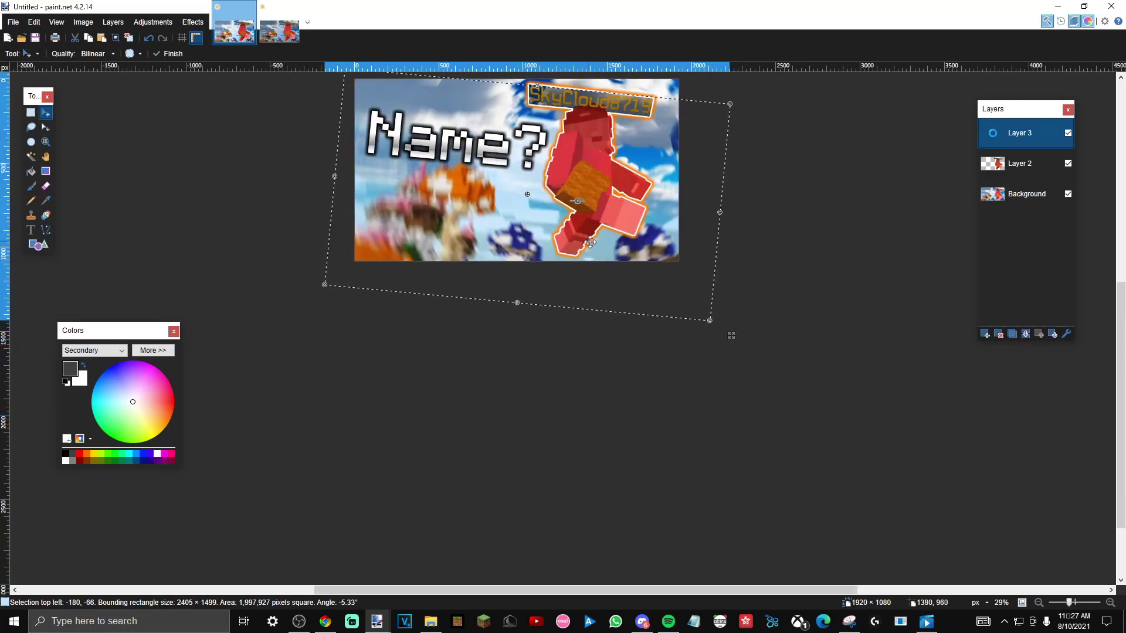
pyautogui.press('Return')
# Add a new layer above the text and paste the copied speed-lines image into it, keeping the canvas size.
pyautogui.scroll(-2, 584, 255)
pyautogui.scroll(2, 675, 272)
pyautogui.click(985, 333)
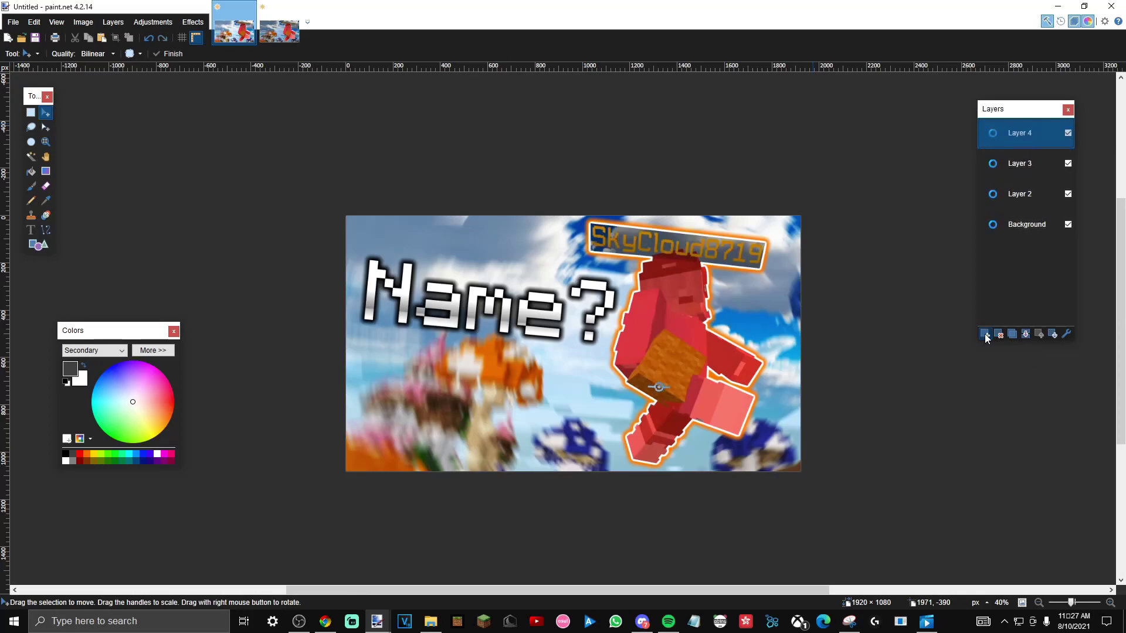
pyautogui.hotkey('ctrl', 'v')
pyautogui.click(604, 382)
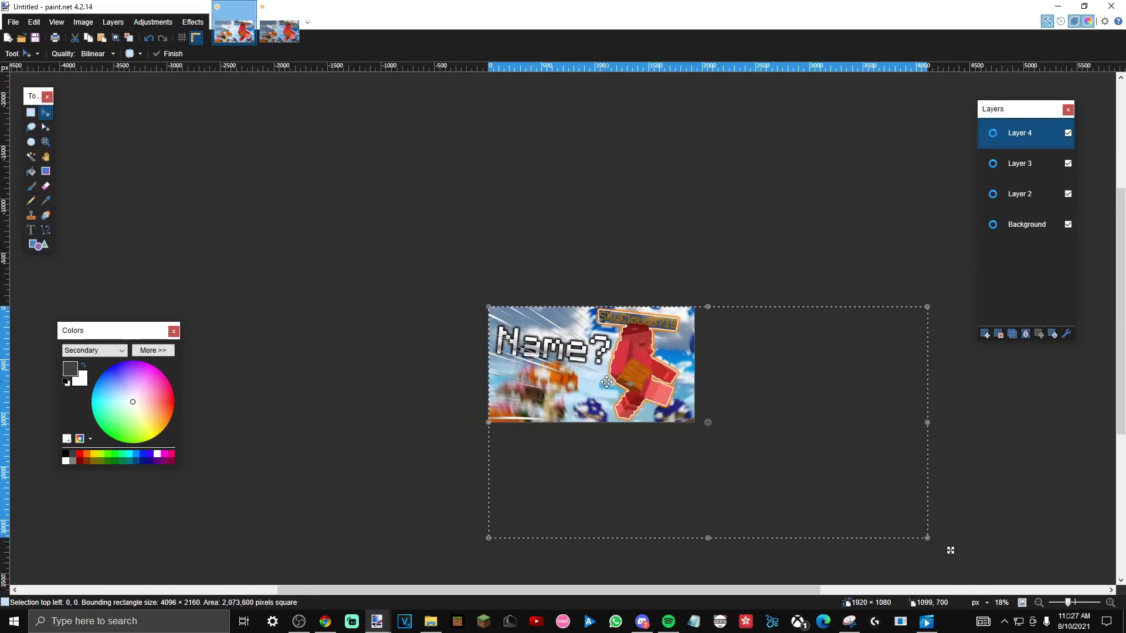
# Scale the pasted speed lines down to about 2127 × 1121 pixels and position them so they frame the canvas edges.
pyautogui.moveTo(806, 480); pyautogui.dragTo(762, 472)
pyautogui.scroll(3, 673, 404)
pyautogui.scroll(1, 654, 402)
pyautogui.scroll(-2, 628, 412)
pyautogui.moveTo(627, 411); pyautogui.dragTo(612, 406)
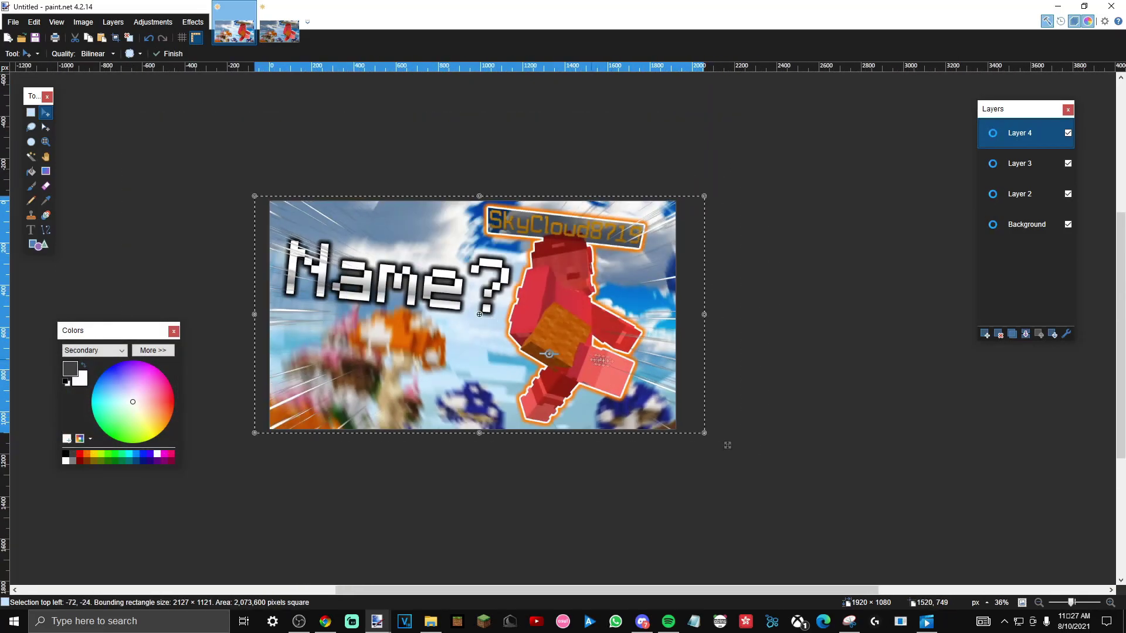
# Move the speed-lines layer directly above the Background and resize the lines to about 2215 × 1168 pixels.
pyautogui.moveTo(1020, 133); pyautogui.dragTo(1020, 192)
pyautogui.moveTo(689, 311); pyautogui.dragTo(672, 310)
pyautogui.moveTo(689, 314); pyautogui.dragTo(707, 315)
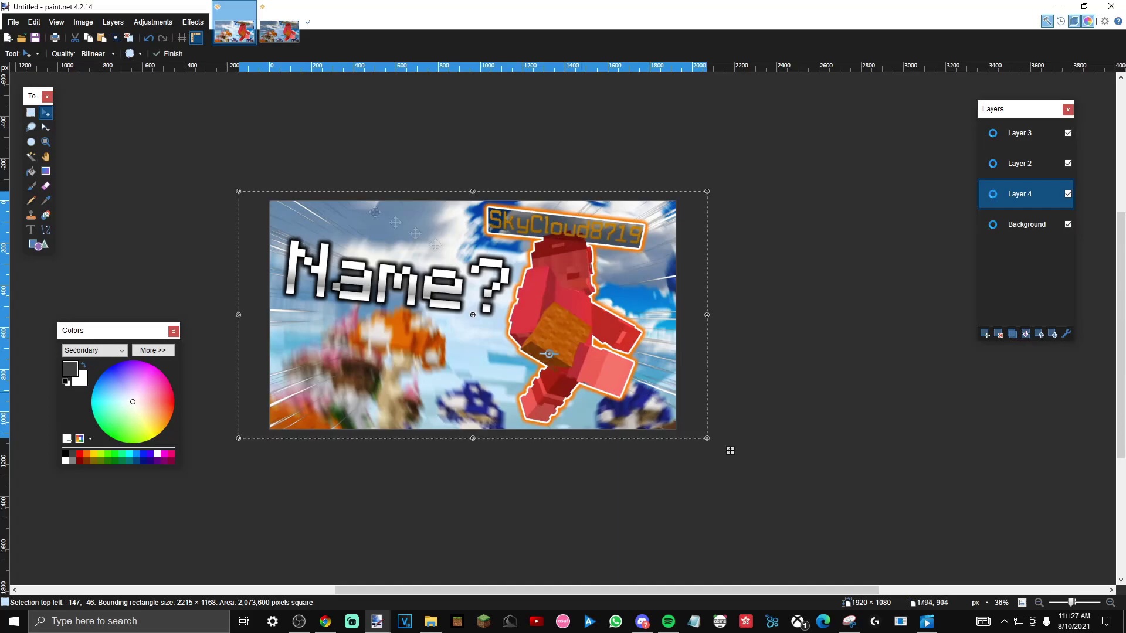
# Deselect the speed lines and examine the composed thumbnail at small and large sizes.
pyautogui.scroll(-6, 369, 168)
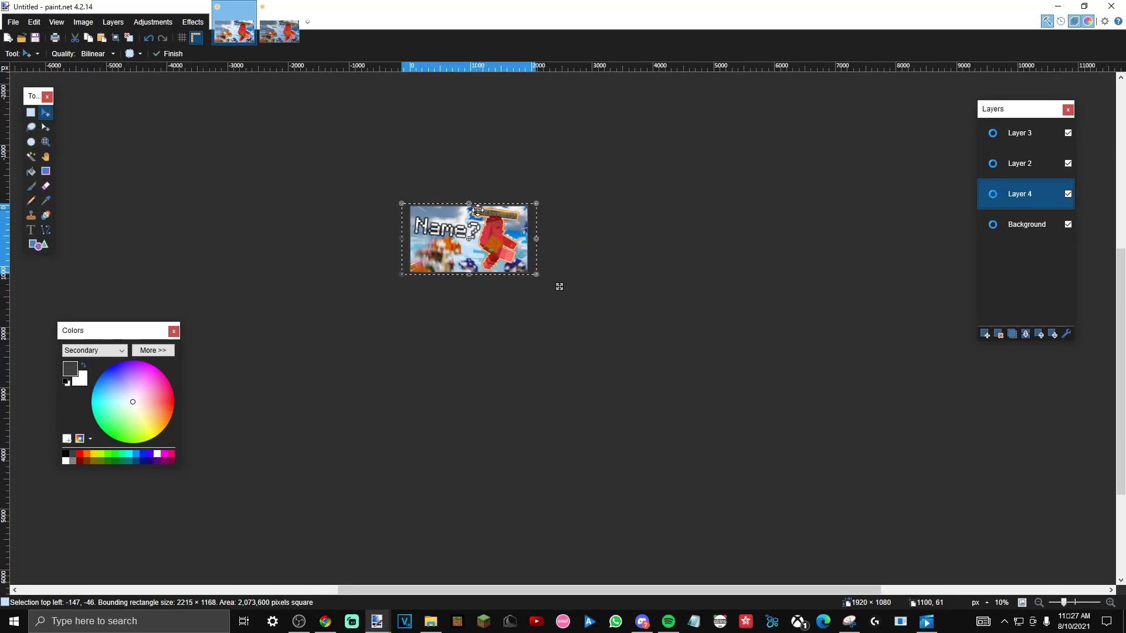
pyautogui.scroll(4, 502, 233)
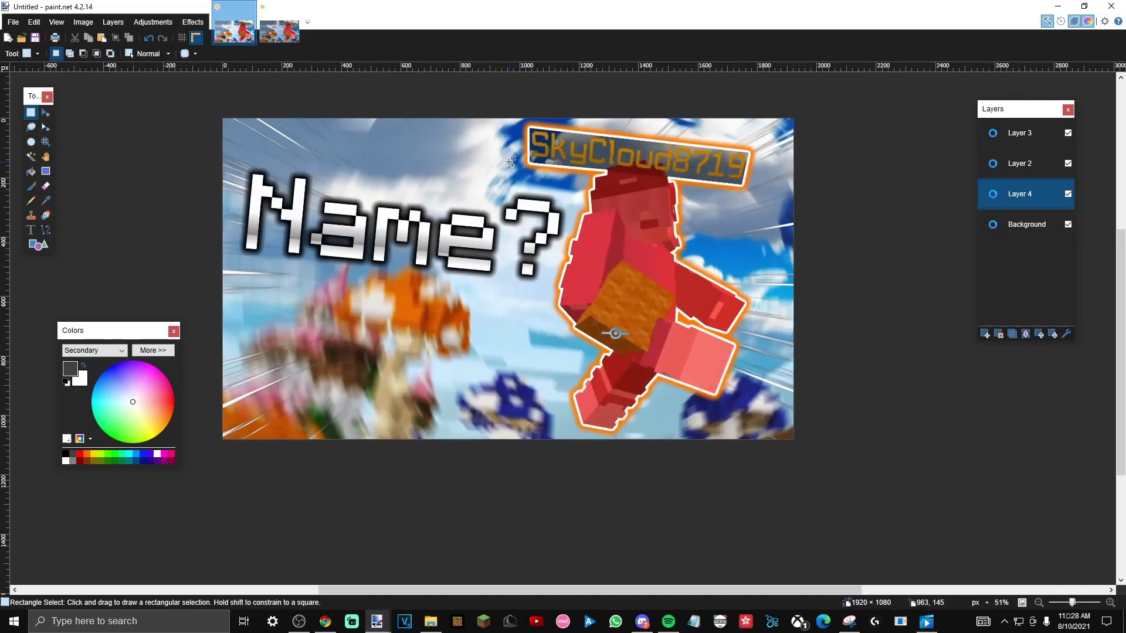
pyautogui.scroll(1, 512, 162)
pyautogui.hscroll(-1, 512, 161)
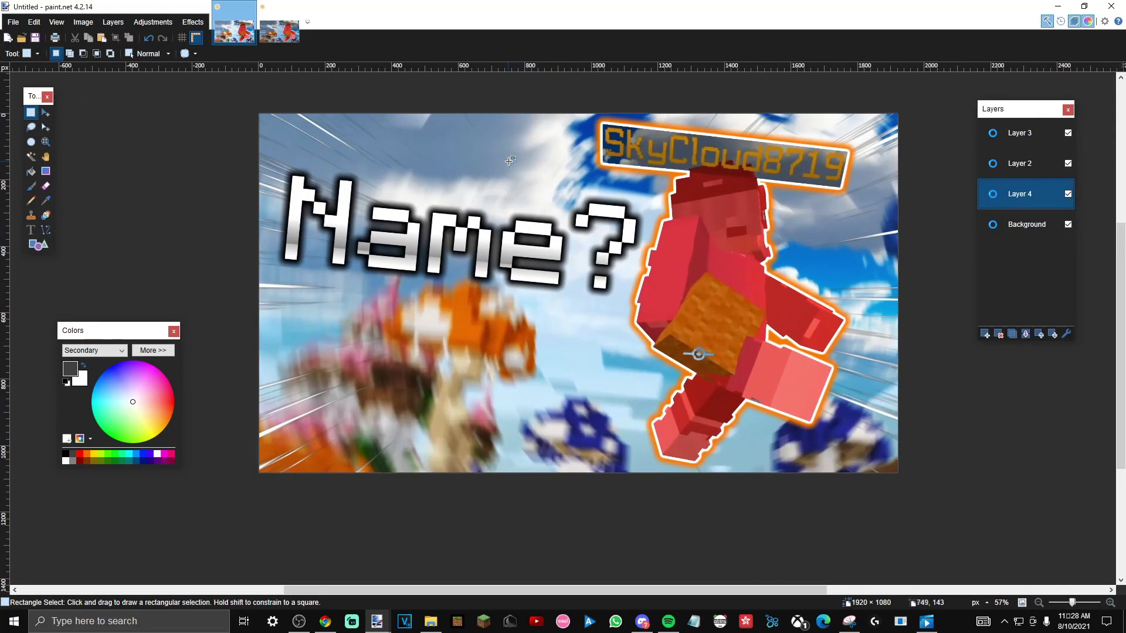
pyautogui.scroll(4, 581, 181)
pyautogui.scroll(-5, 592, 182)
pyautogui.scroll(-4, 592, 182)
pyautogui.scroll(3, 604, 157)
pyautogui.scroll(2, 604, 157)
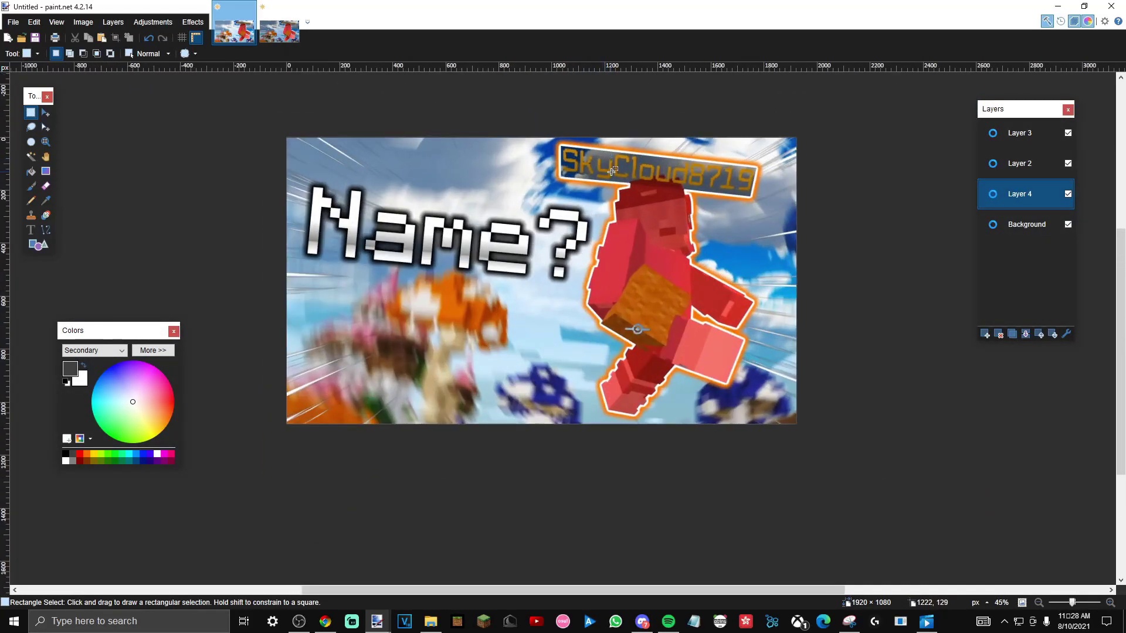